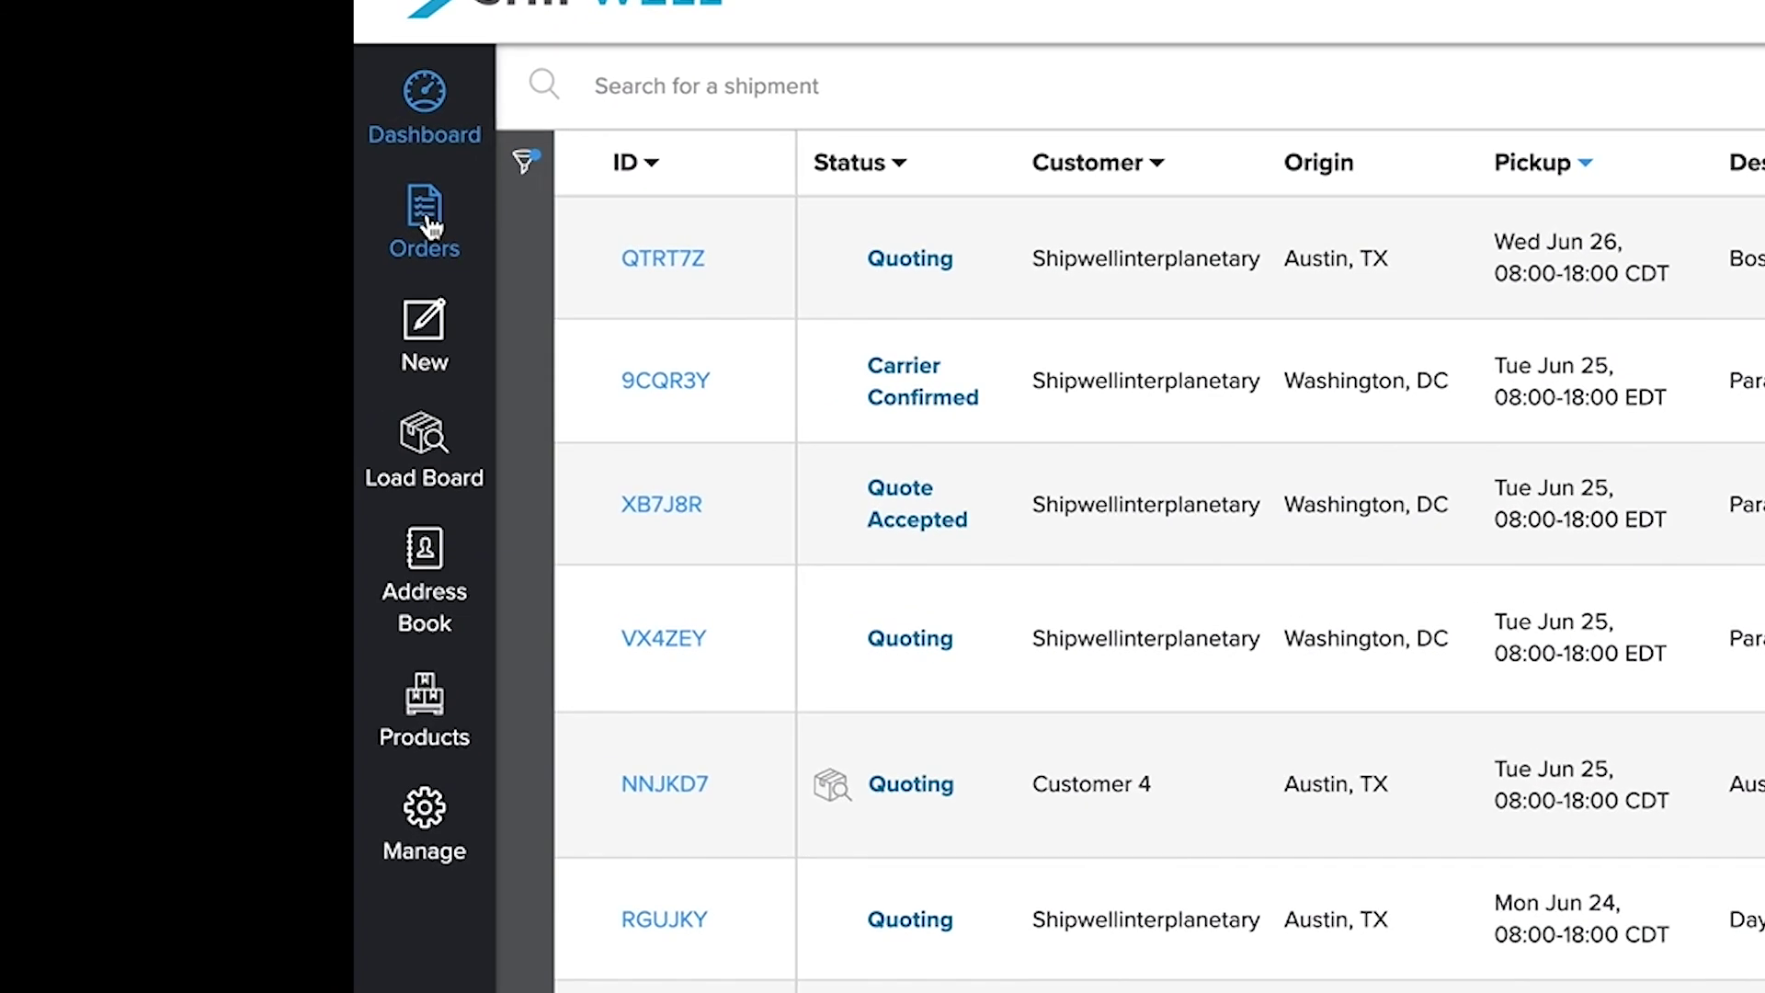
Expand the sidebar's New menu to reveal Quote, Manual Shipment and Order
click(424, 327)
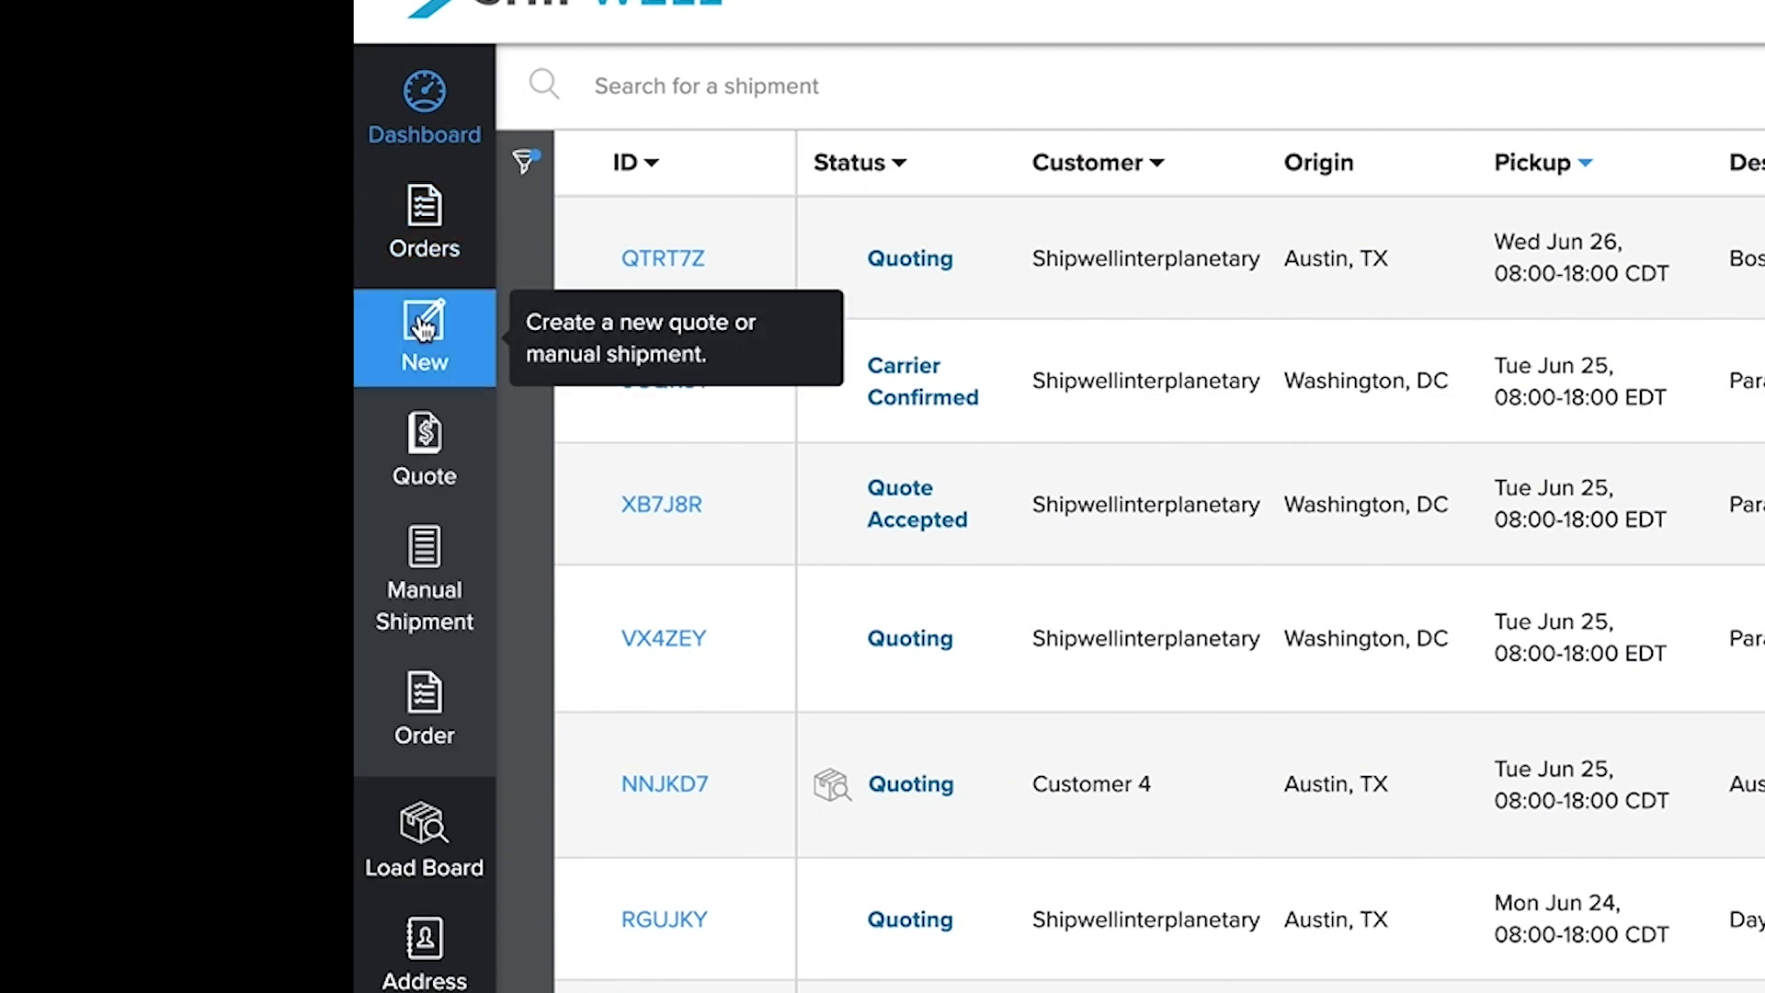
Create a quote for customer Shipwellinterplanetary with Full Truckload mode and Dry Van equipment
click(425, 448)
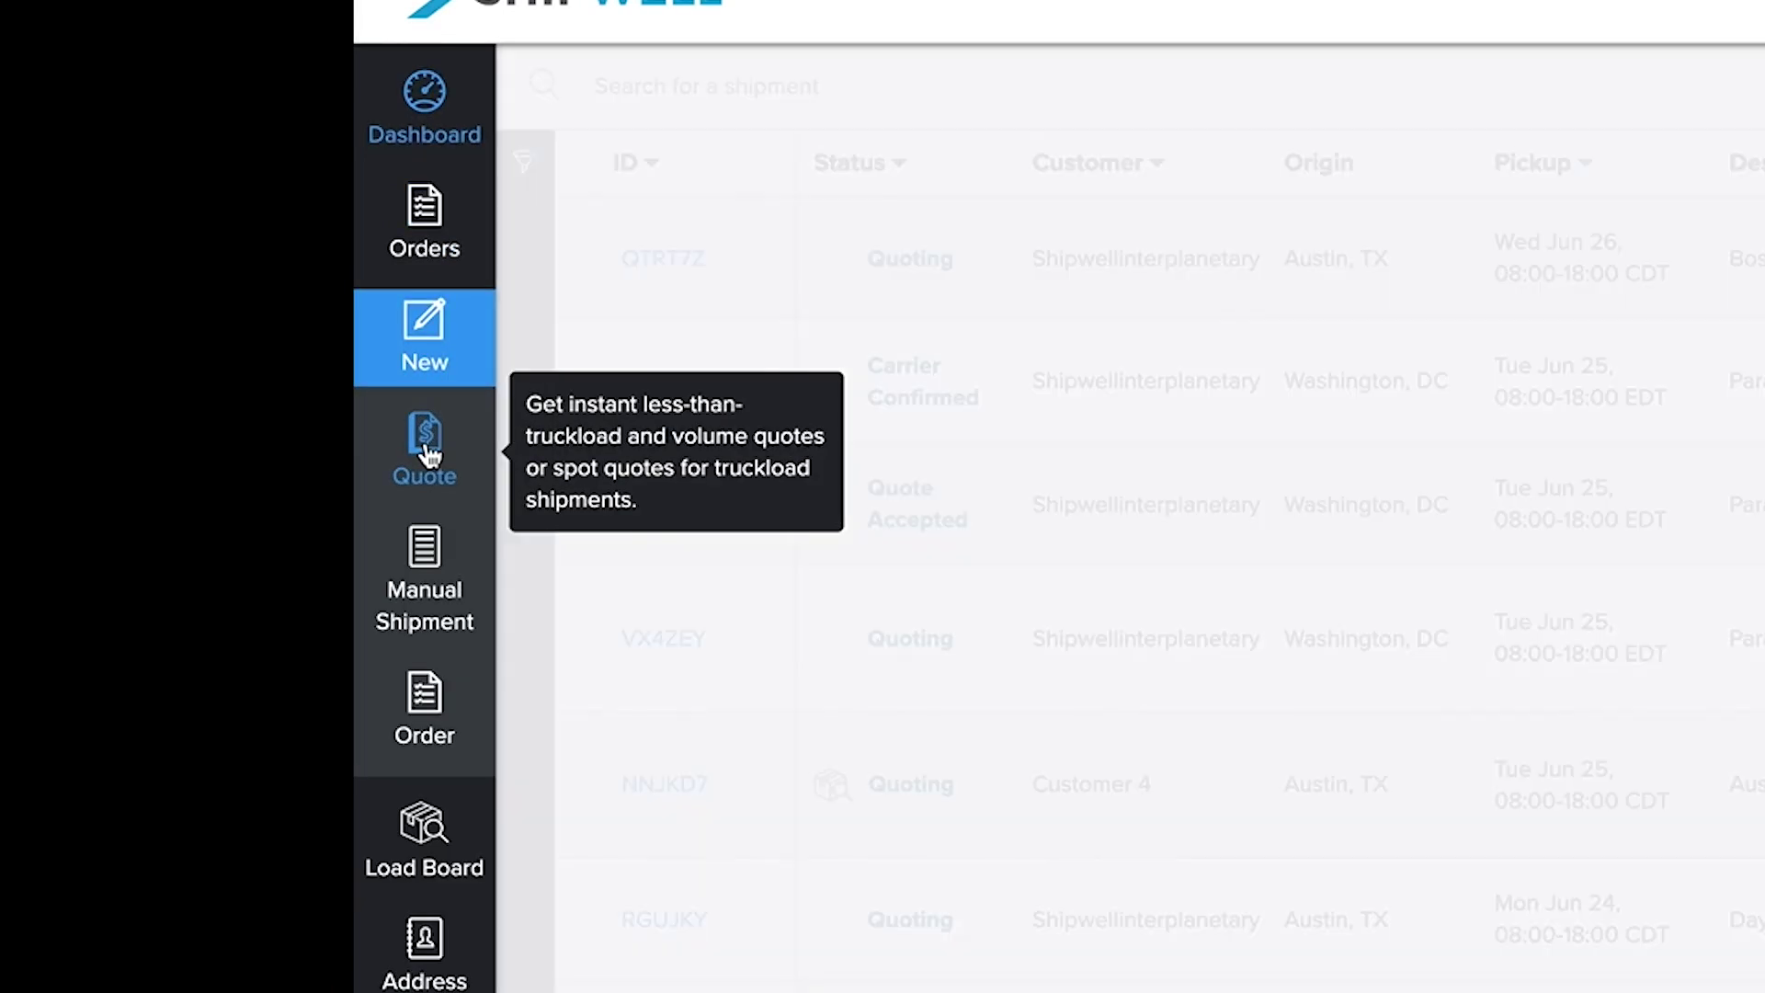
click(471, 184)
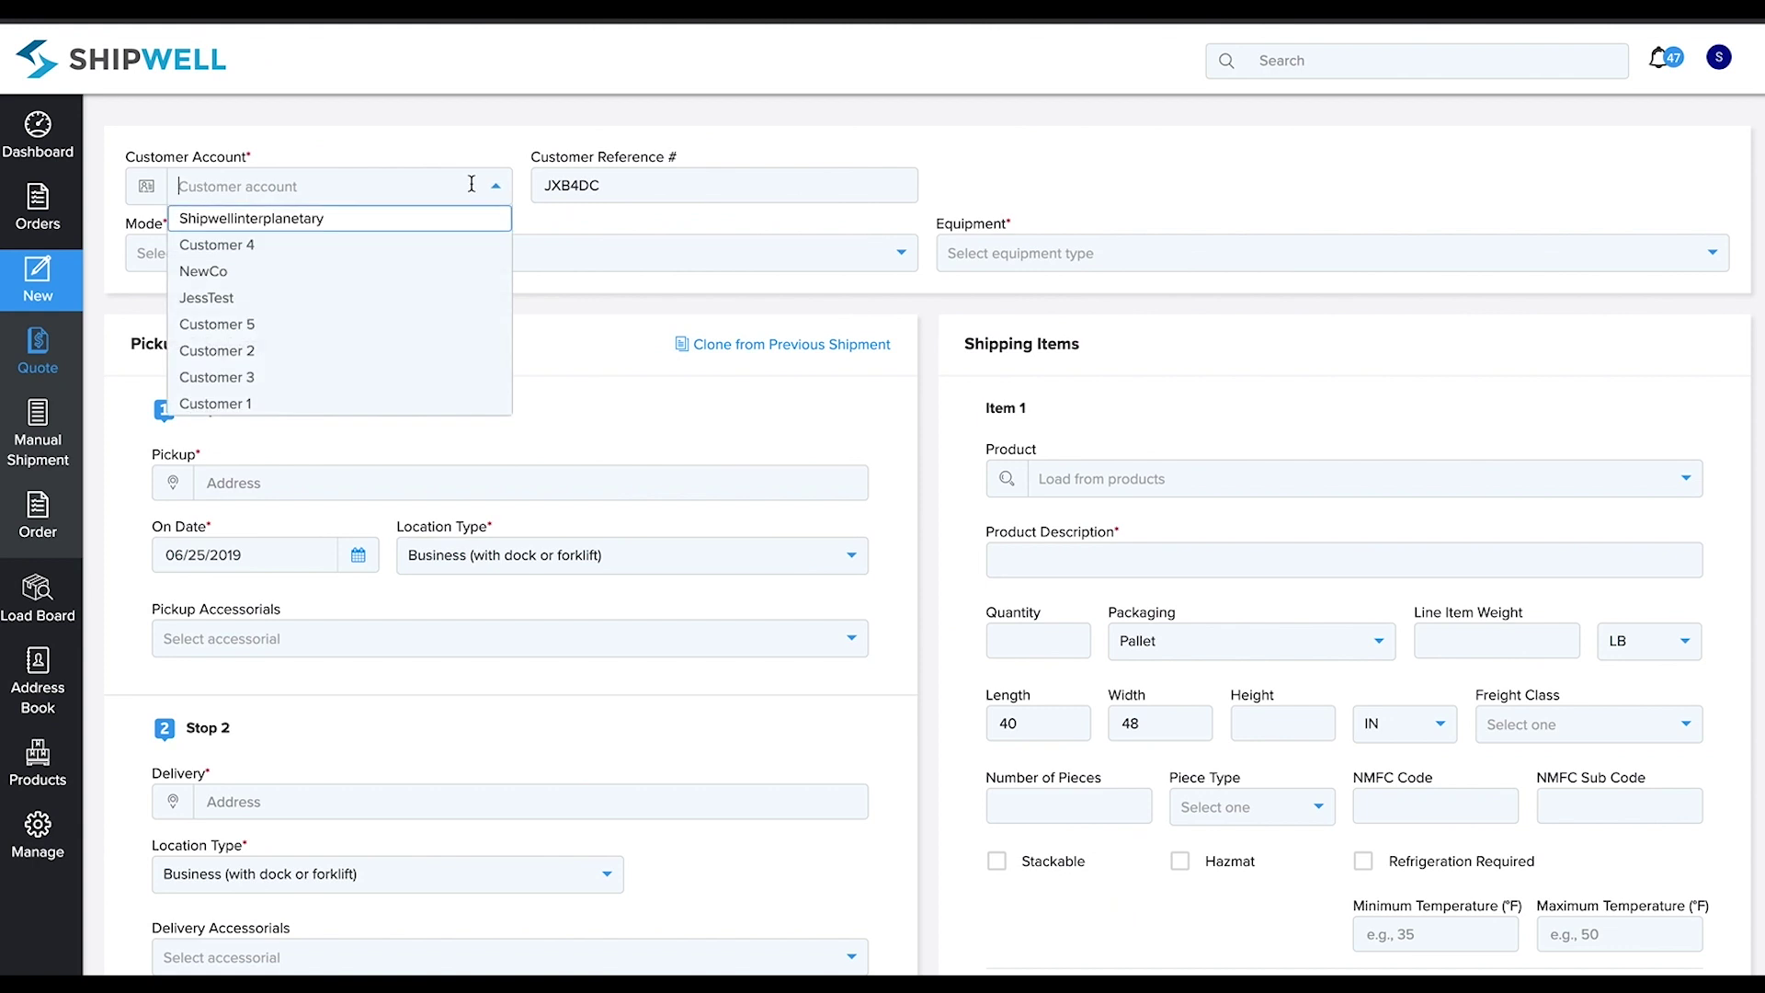
click(437, 222)
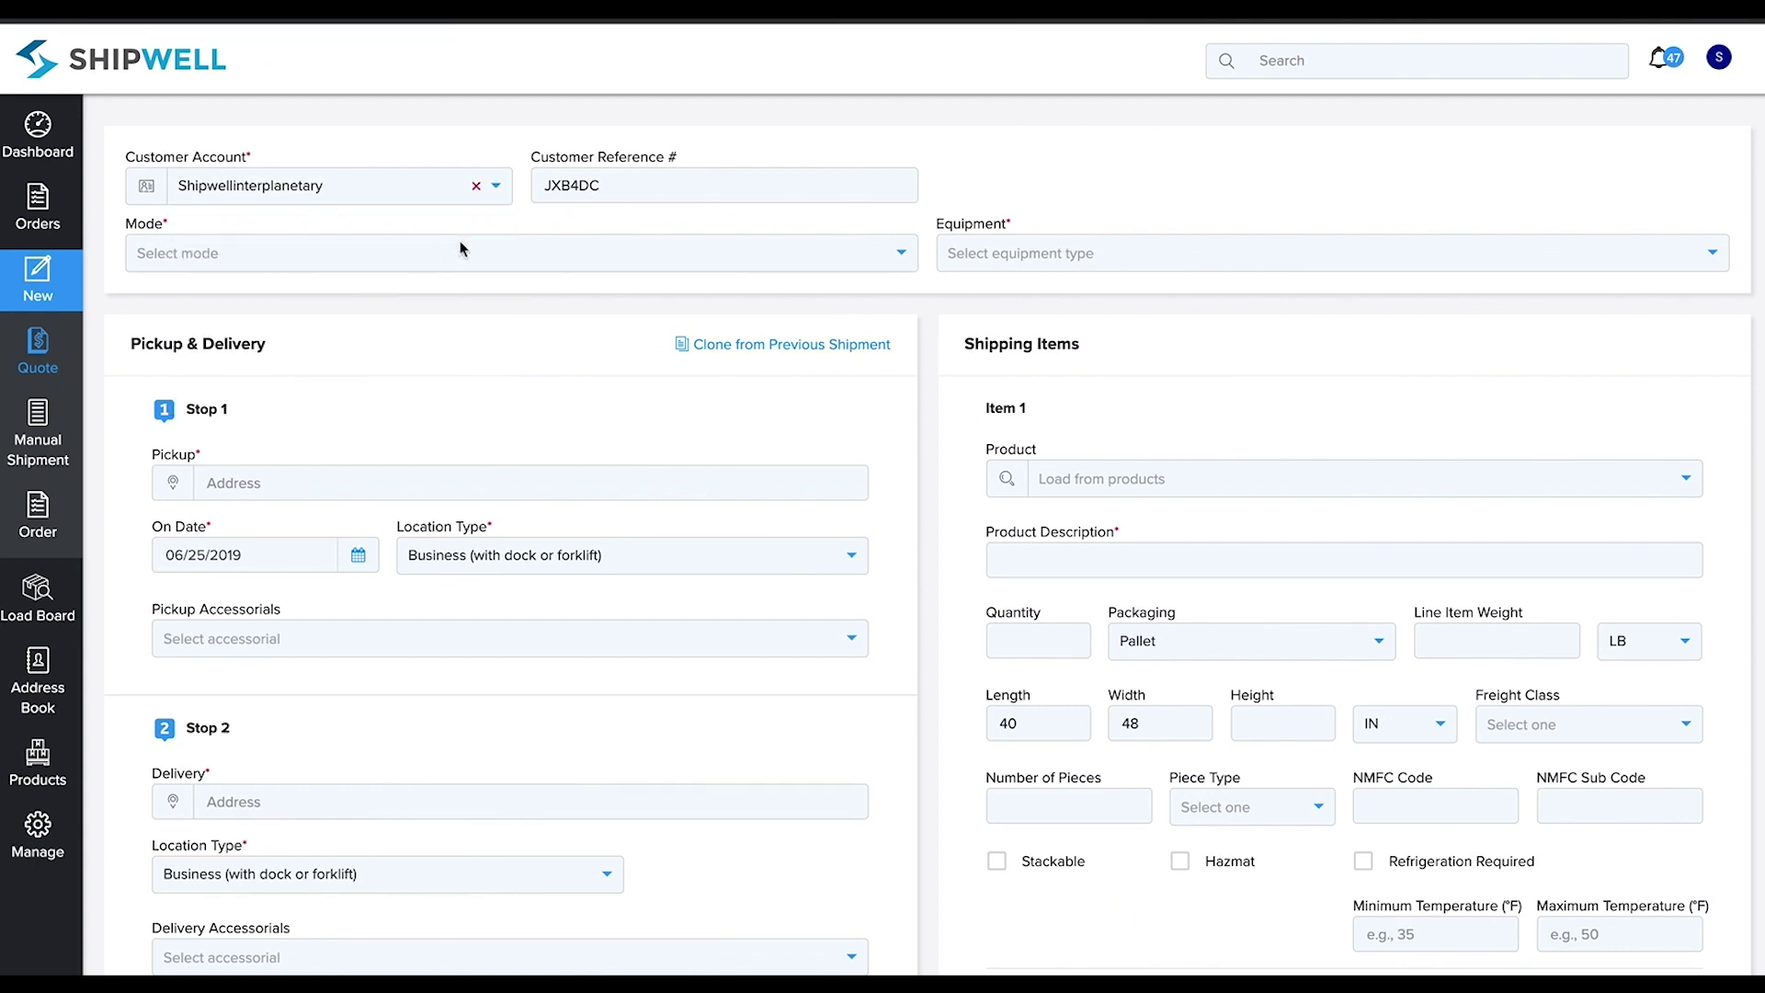
click(469, 252)
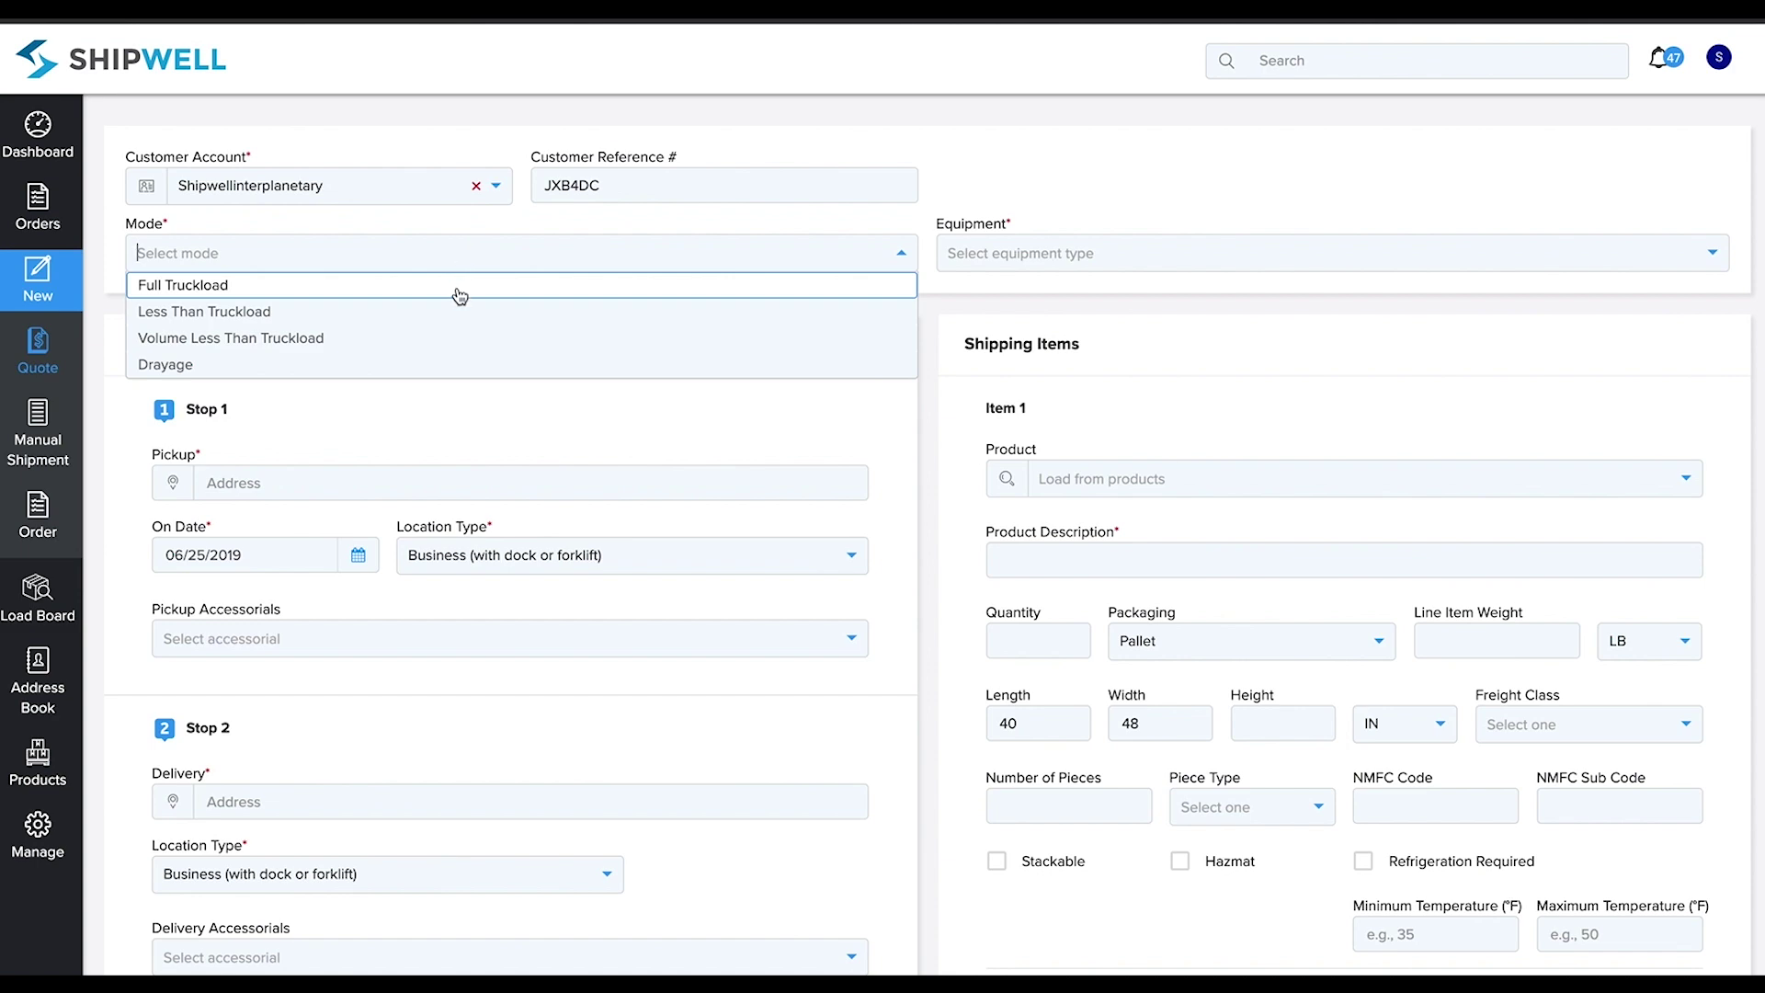
click(455, 284)
click(1021, 253)
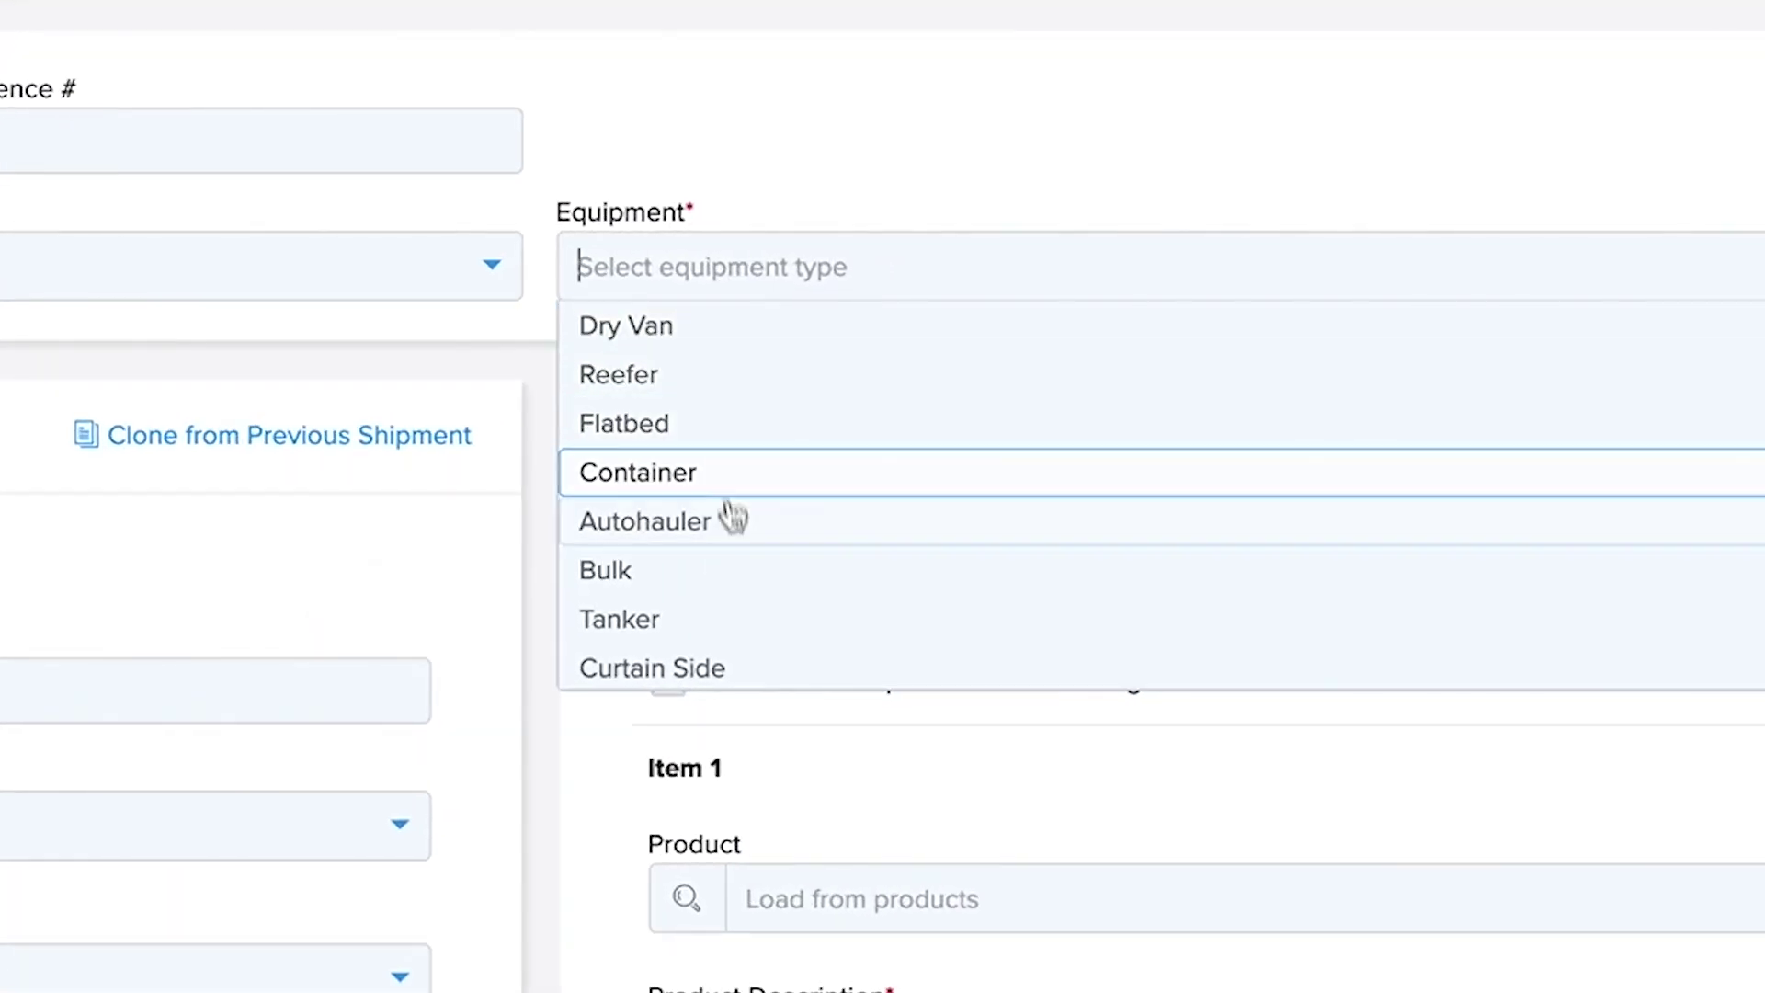
click(982, 300)
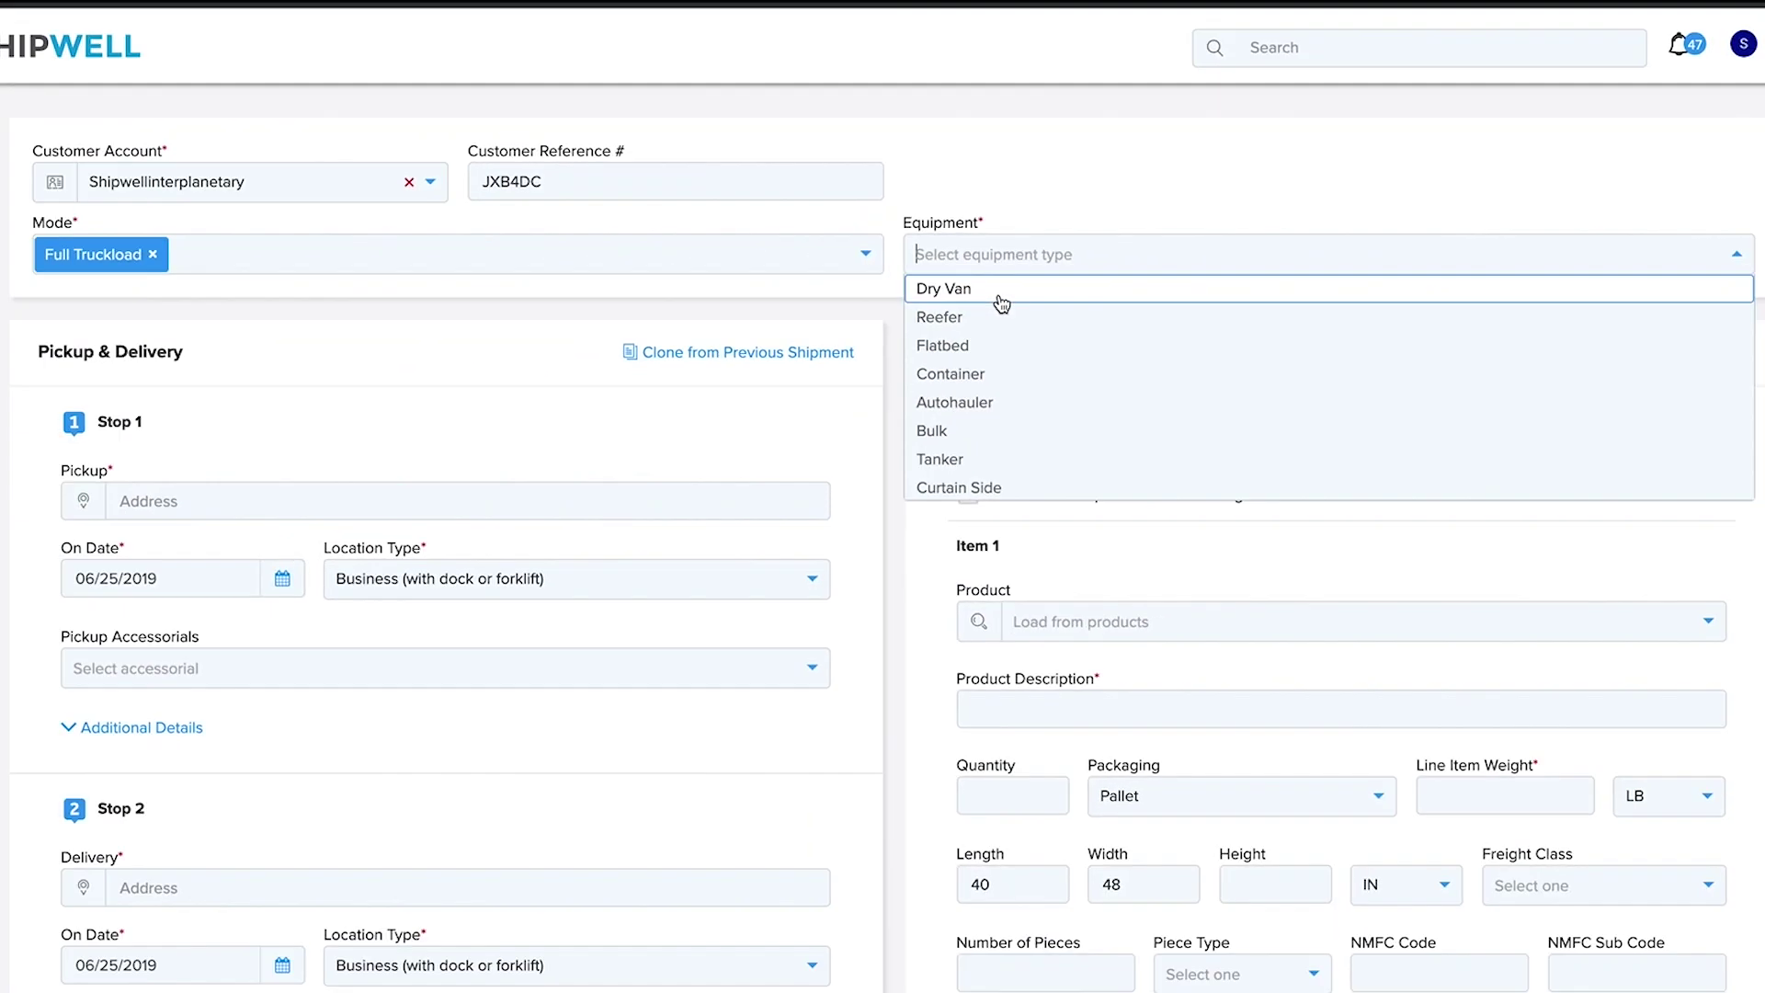
Set the Stop 1 pickup address to the OleAbes Suppliments location in Washington, DC
click(273, 483)
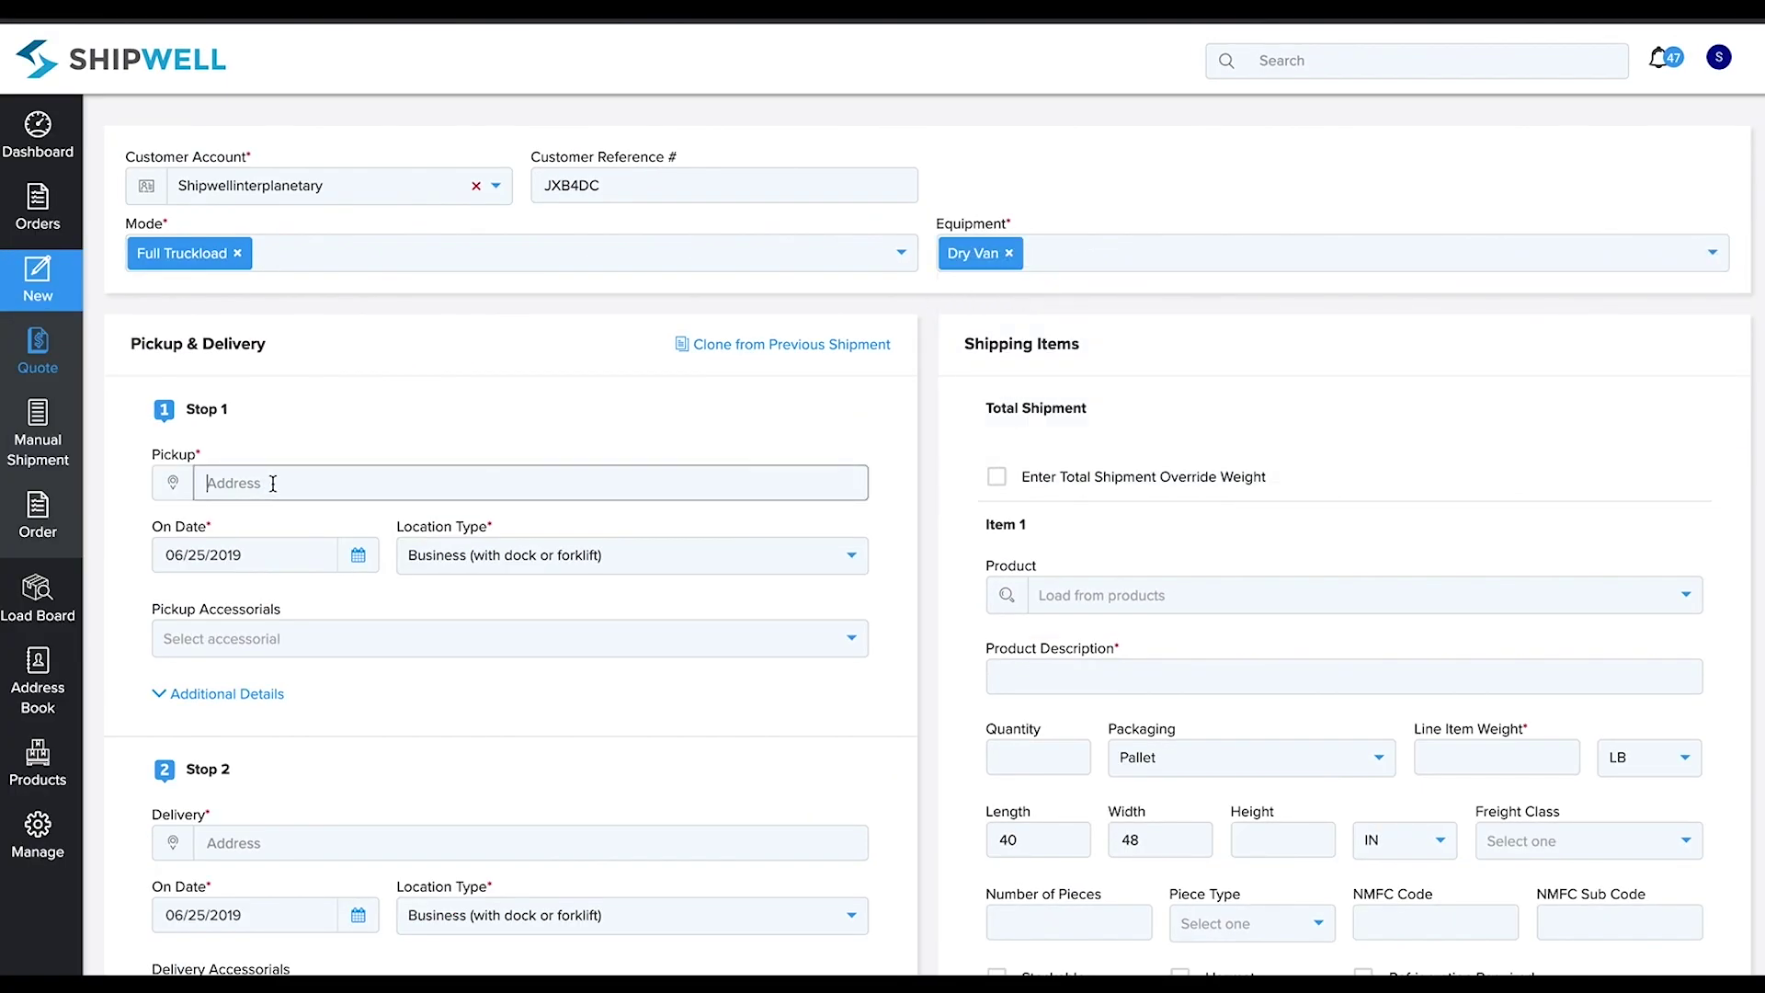
text(ole)
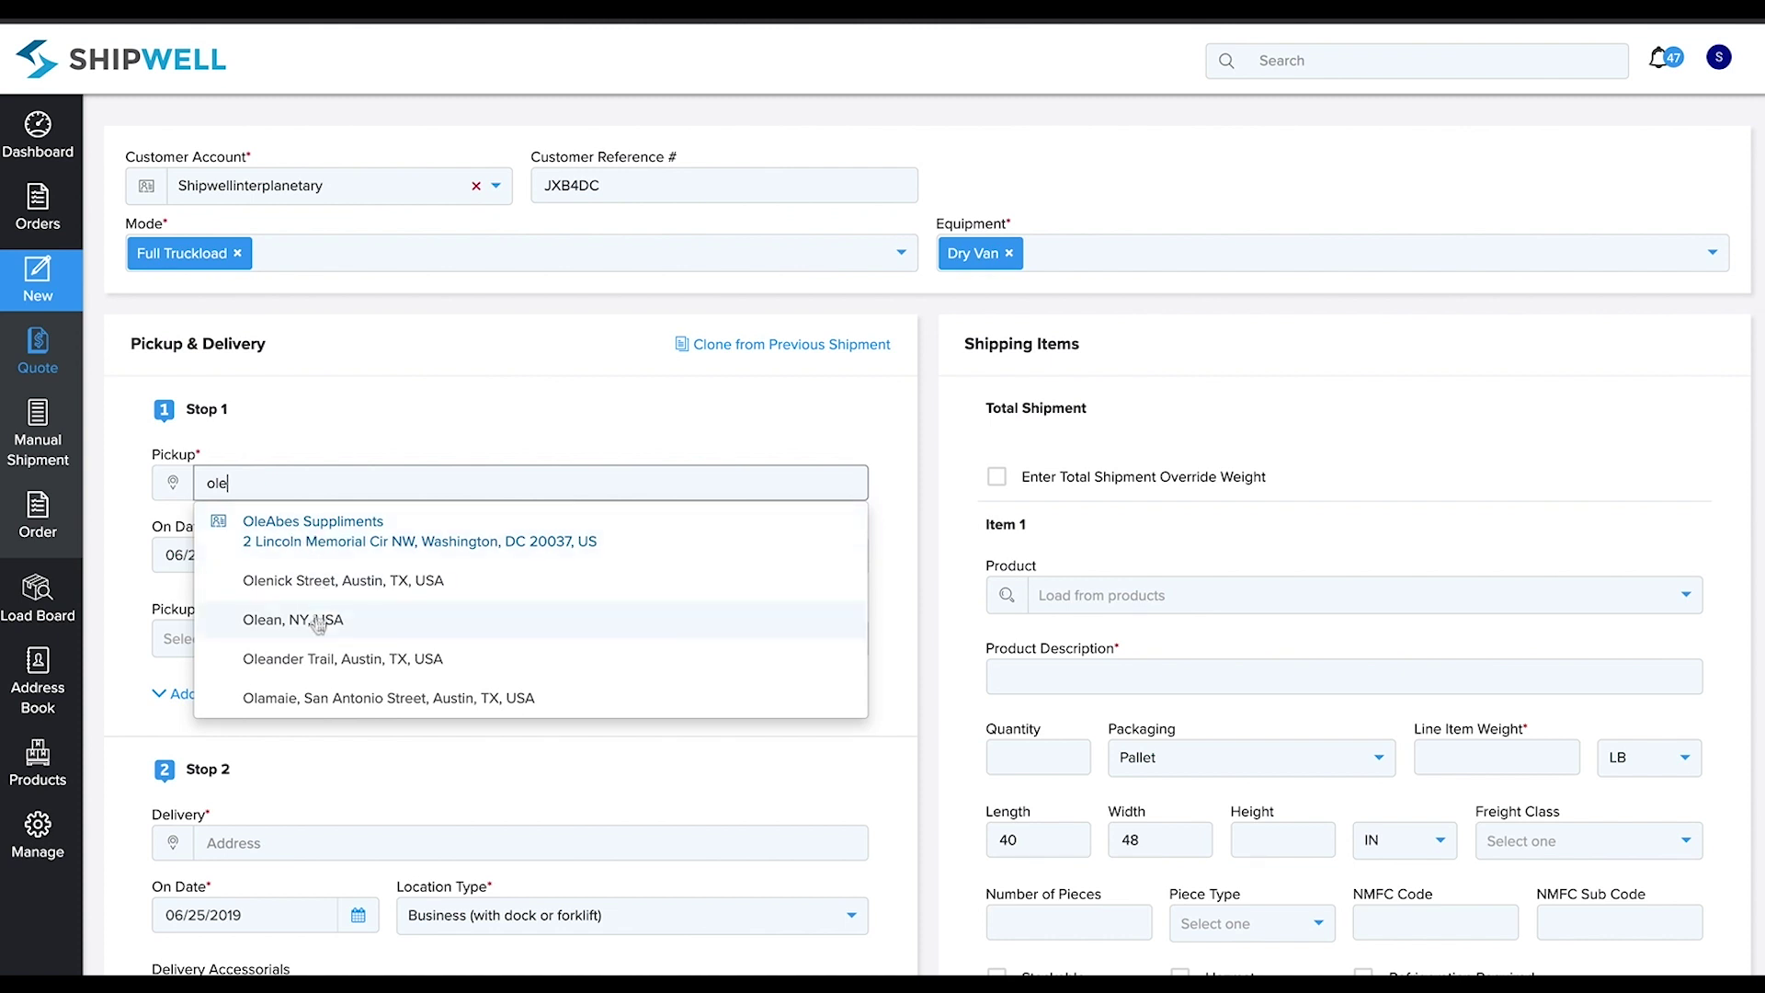
click(348, 530)
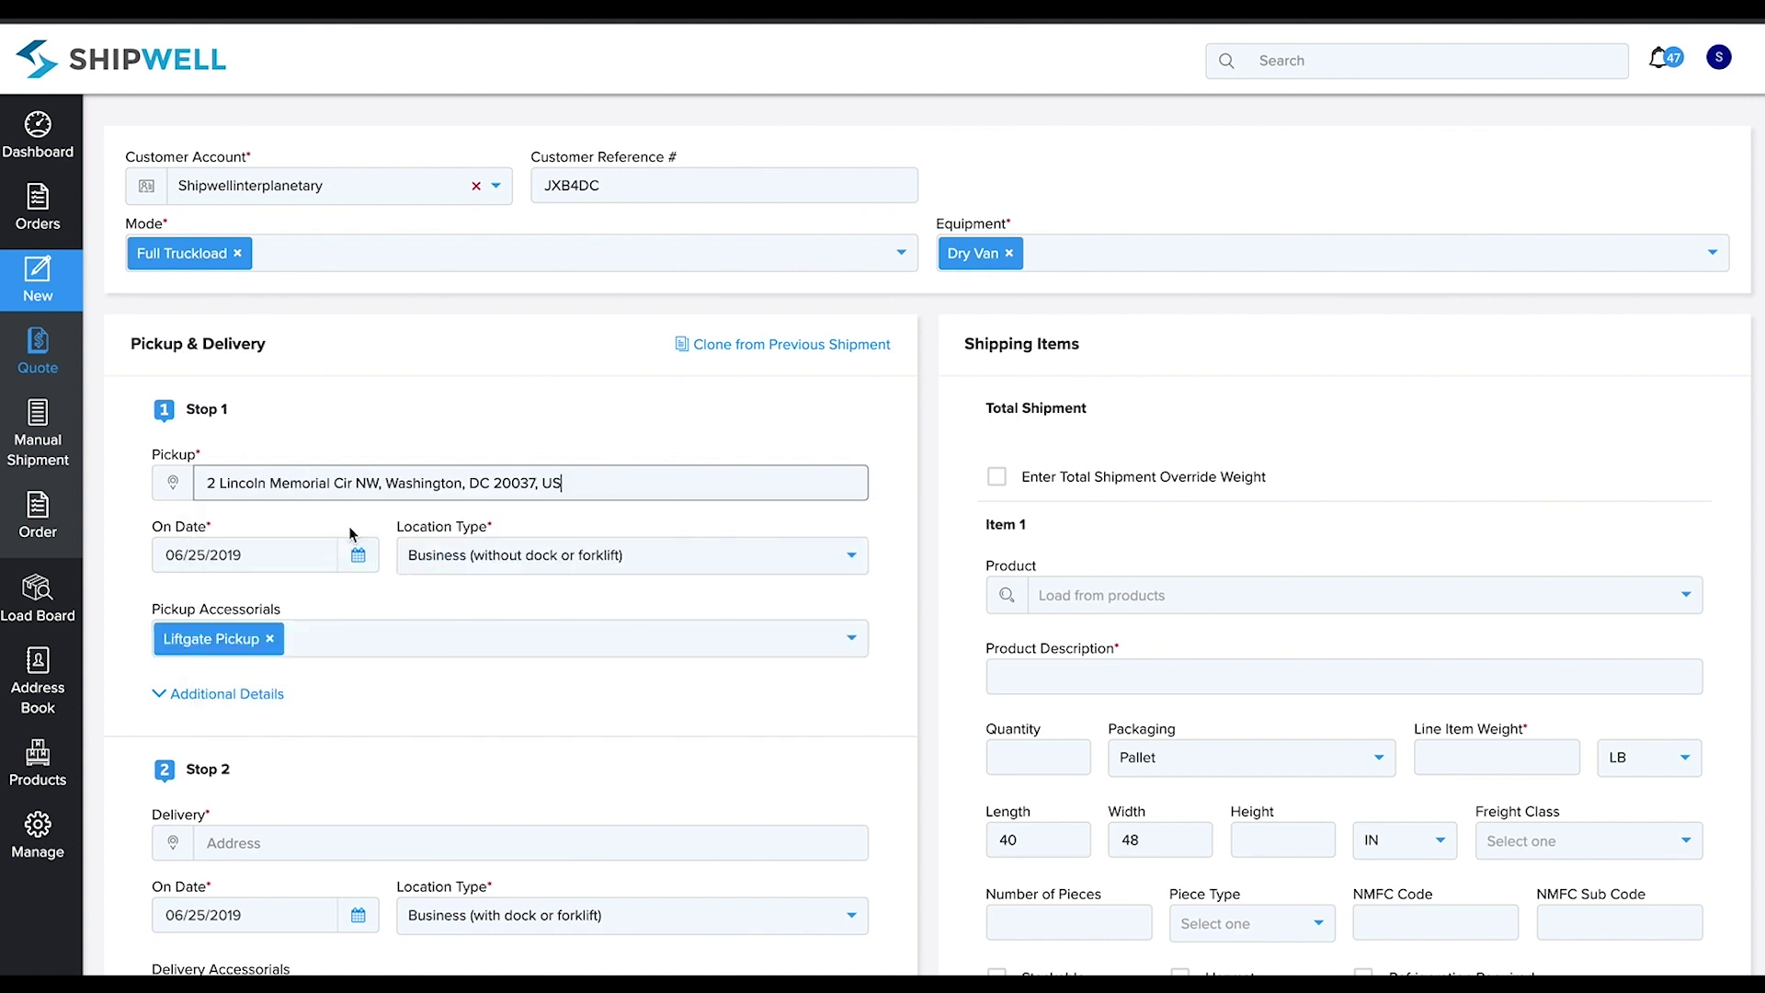
click(316, 638)
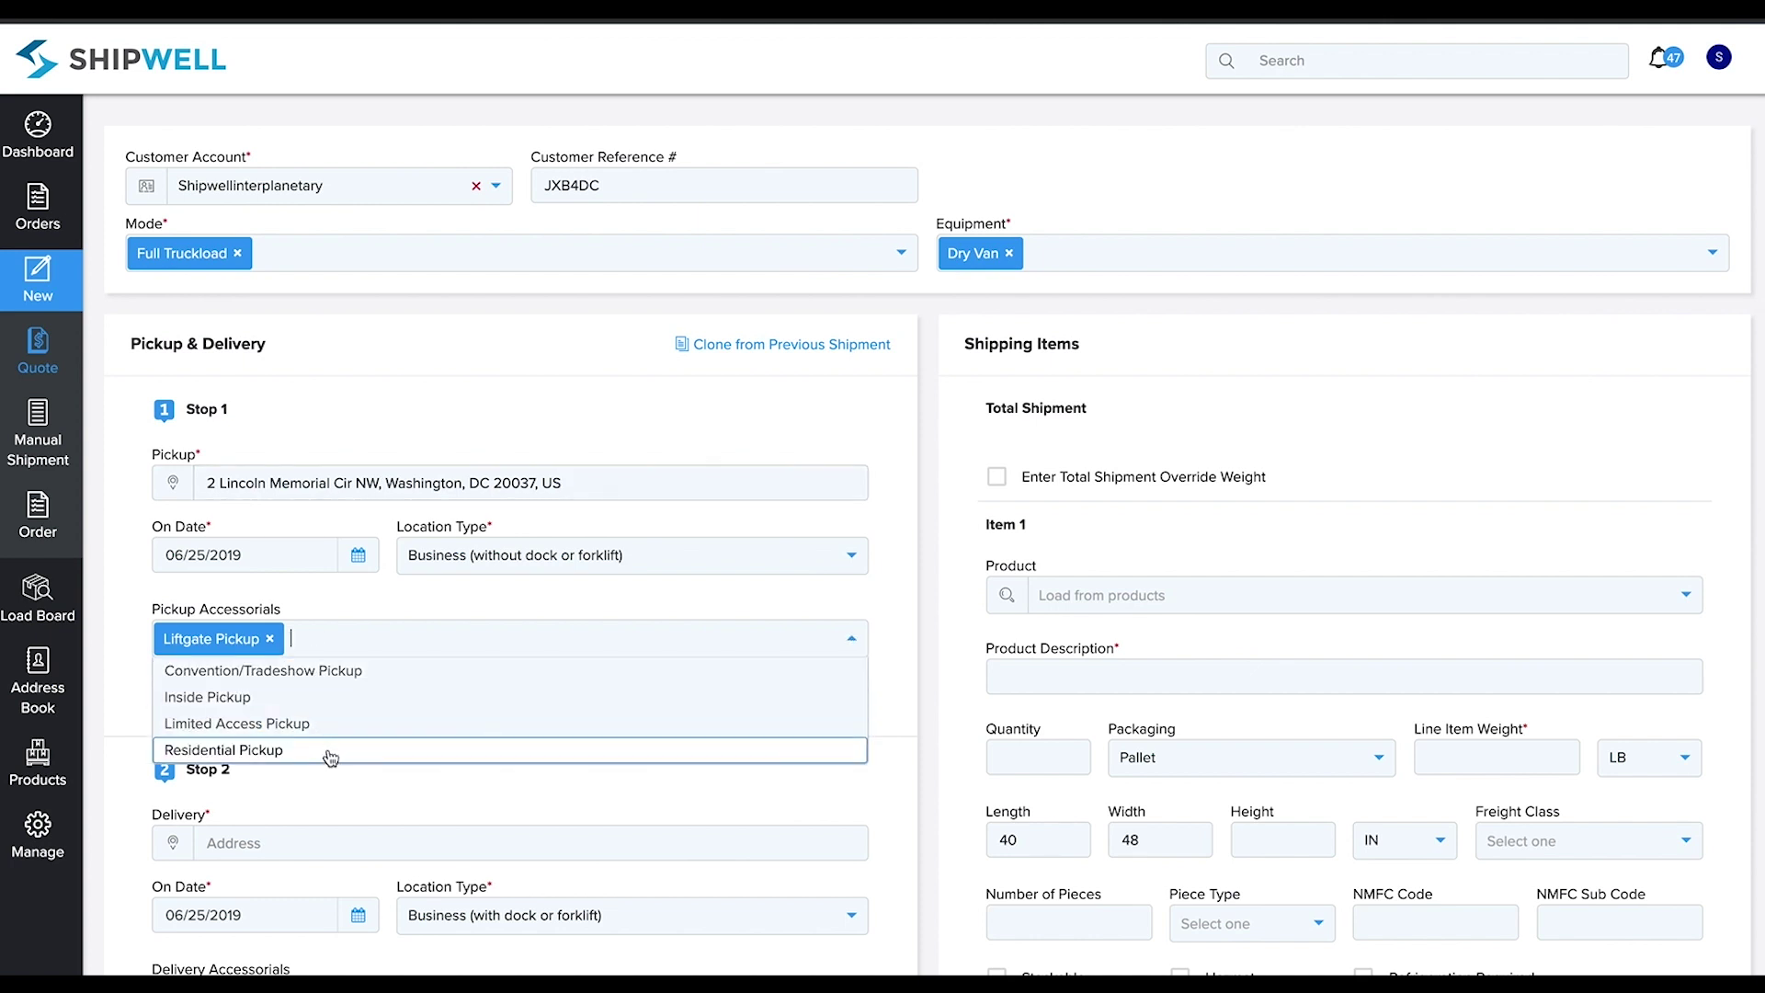
click(509, 612)
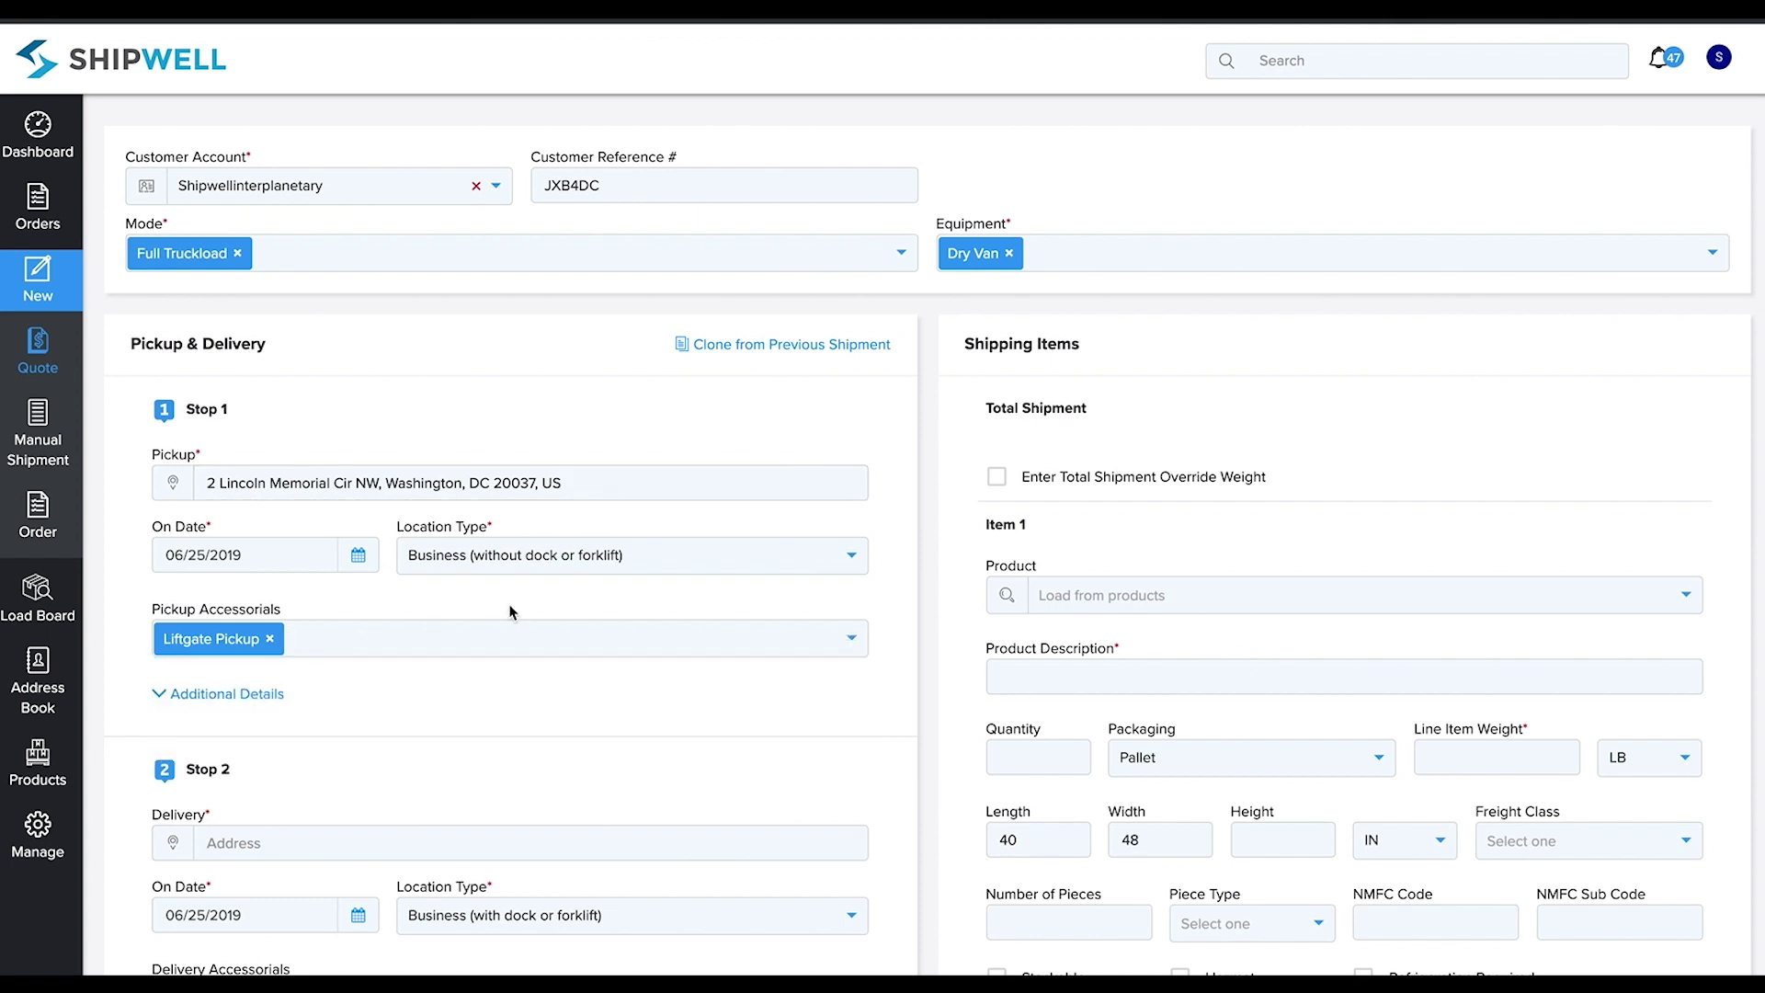
Set the pickup date to 06/26/2019, keeping the location business without dock or forklift
click(357, 563)
click(276, 838)
click(729, 557)
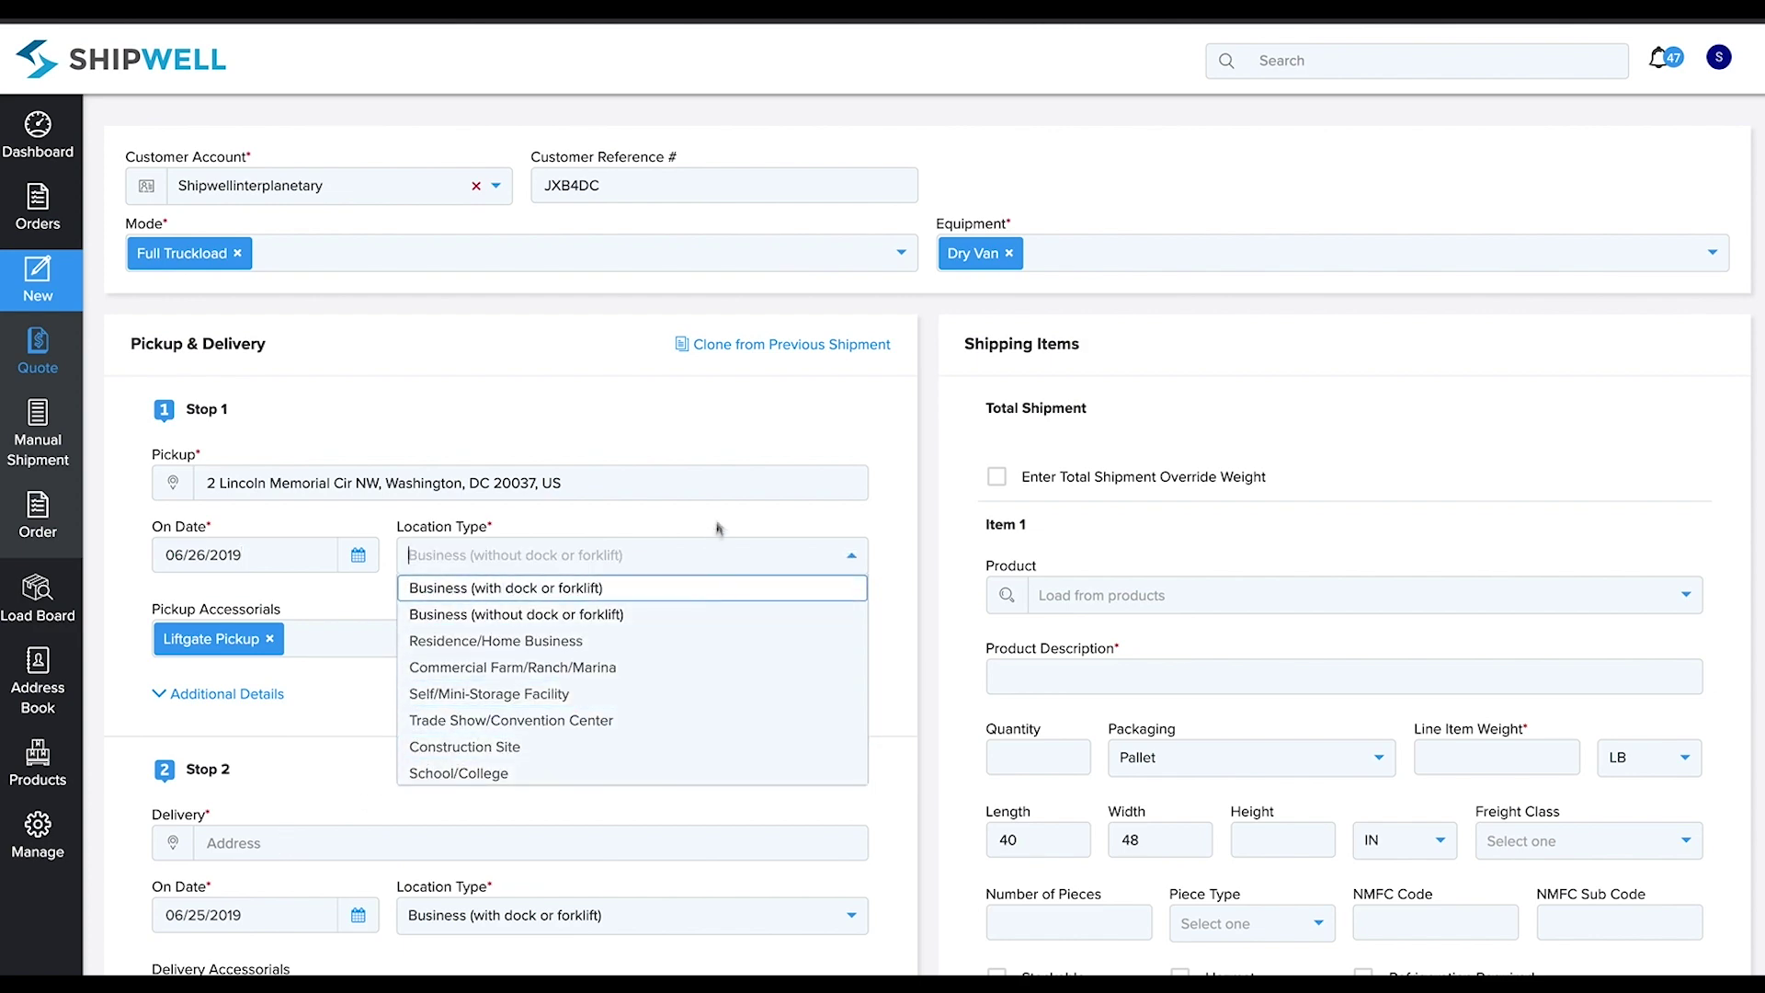
click(580, 614)
scroll(386, 766, down, 2)
click(335, 659)
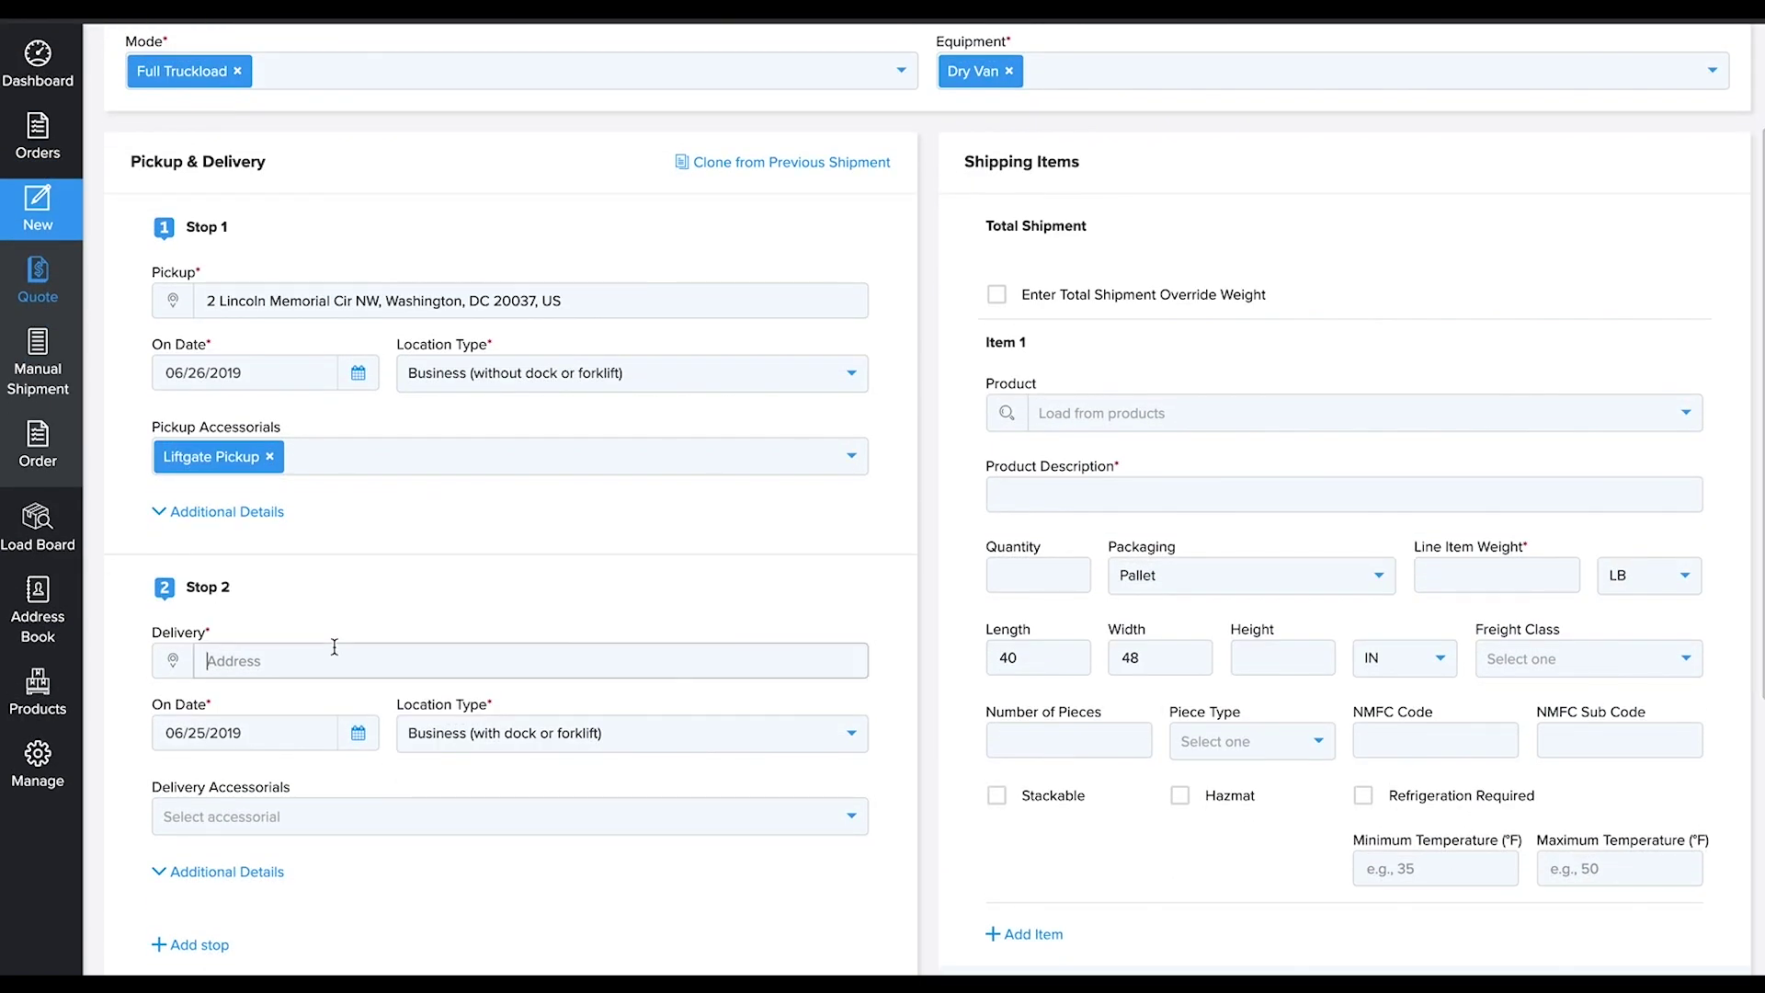
text(arnold)
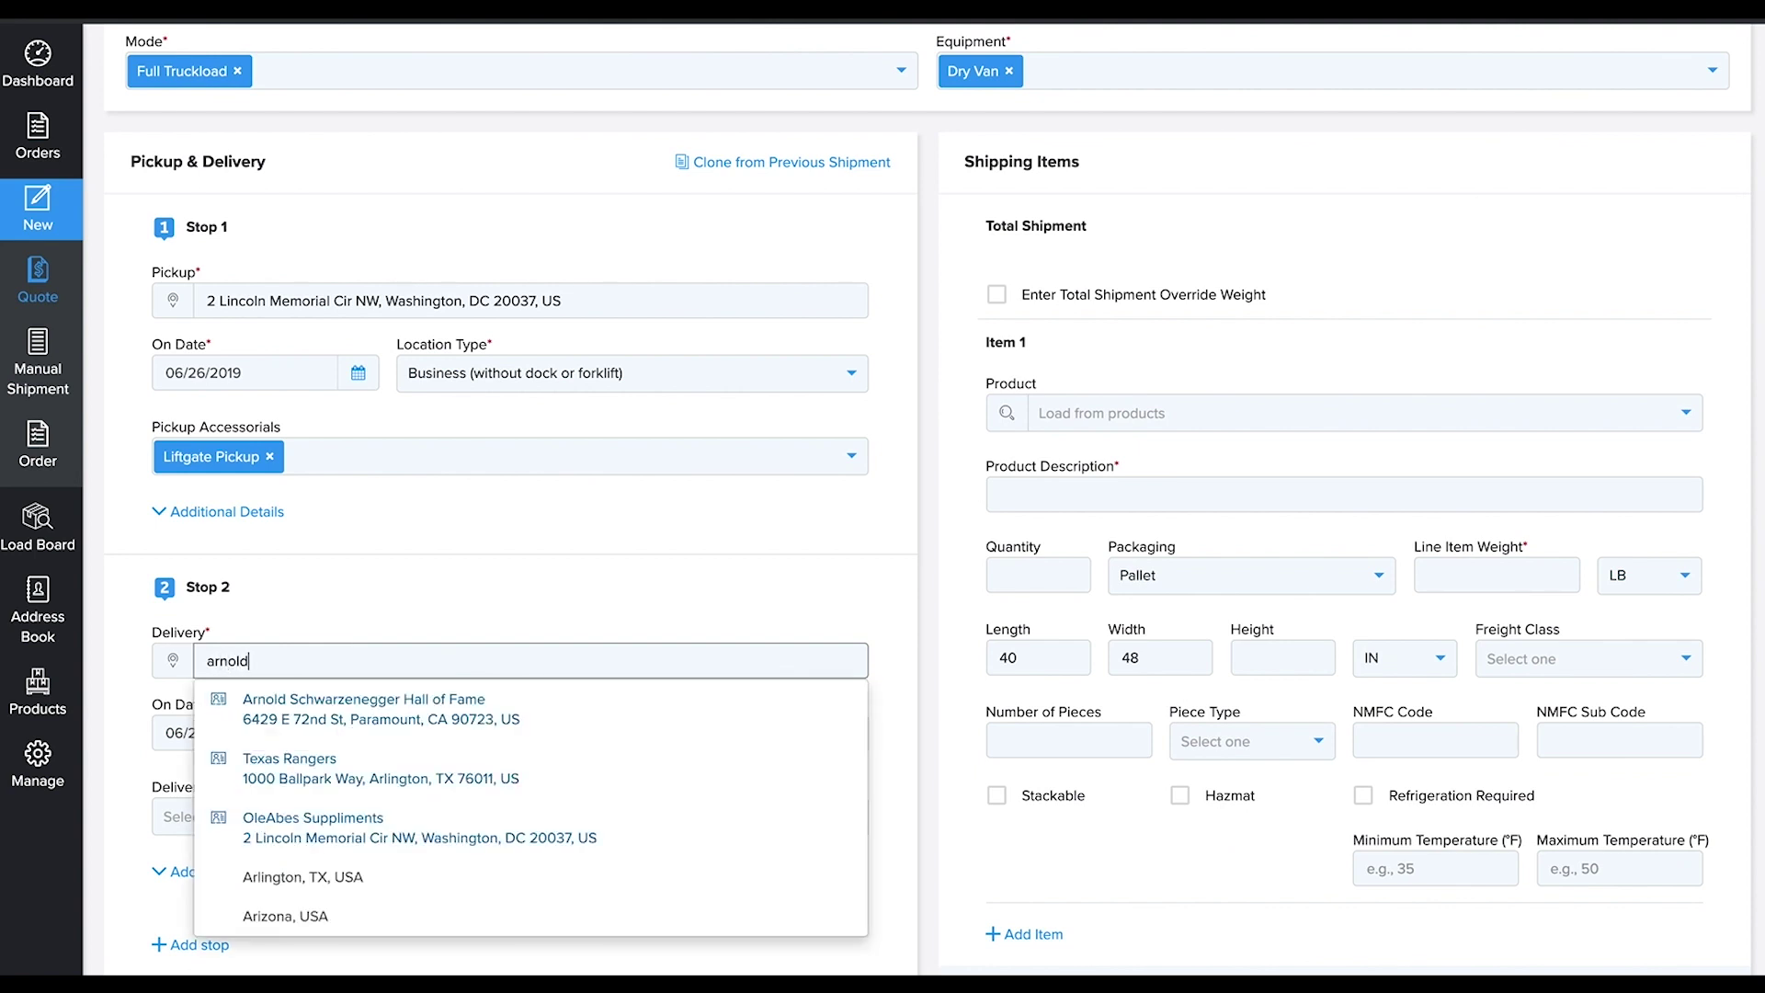
click(336, 709)
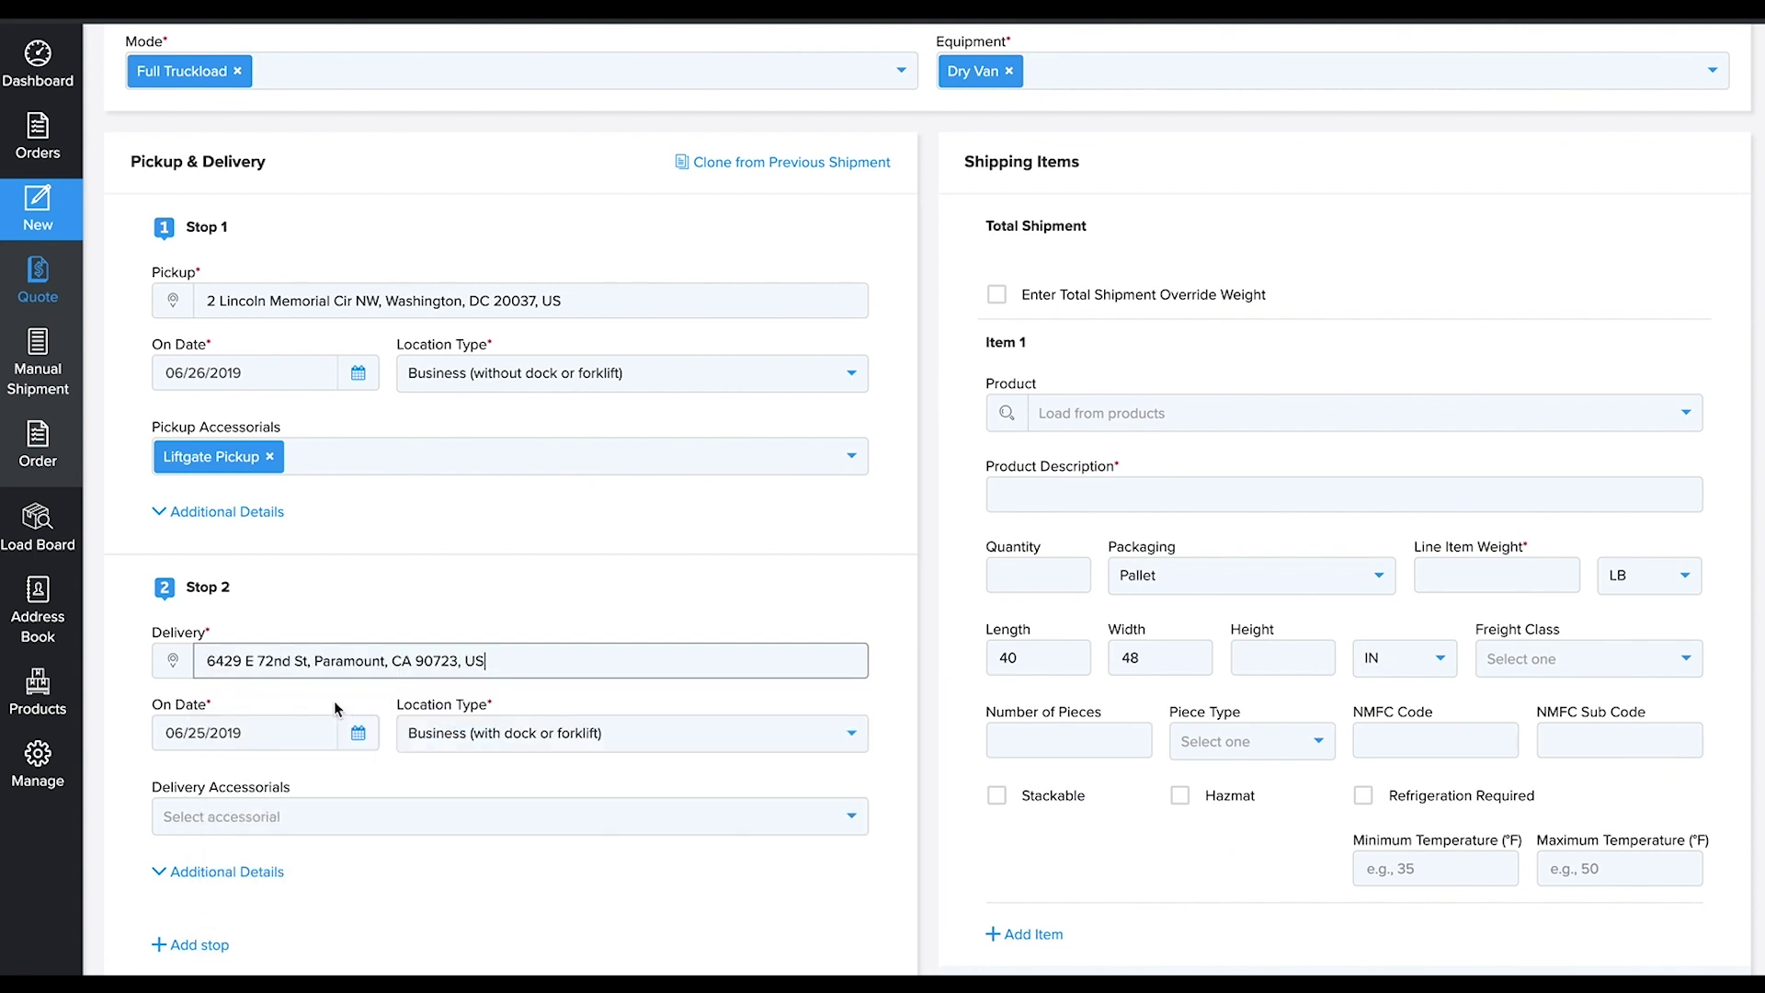
click(360, 737)
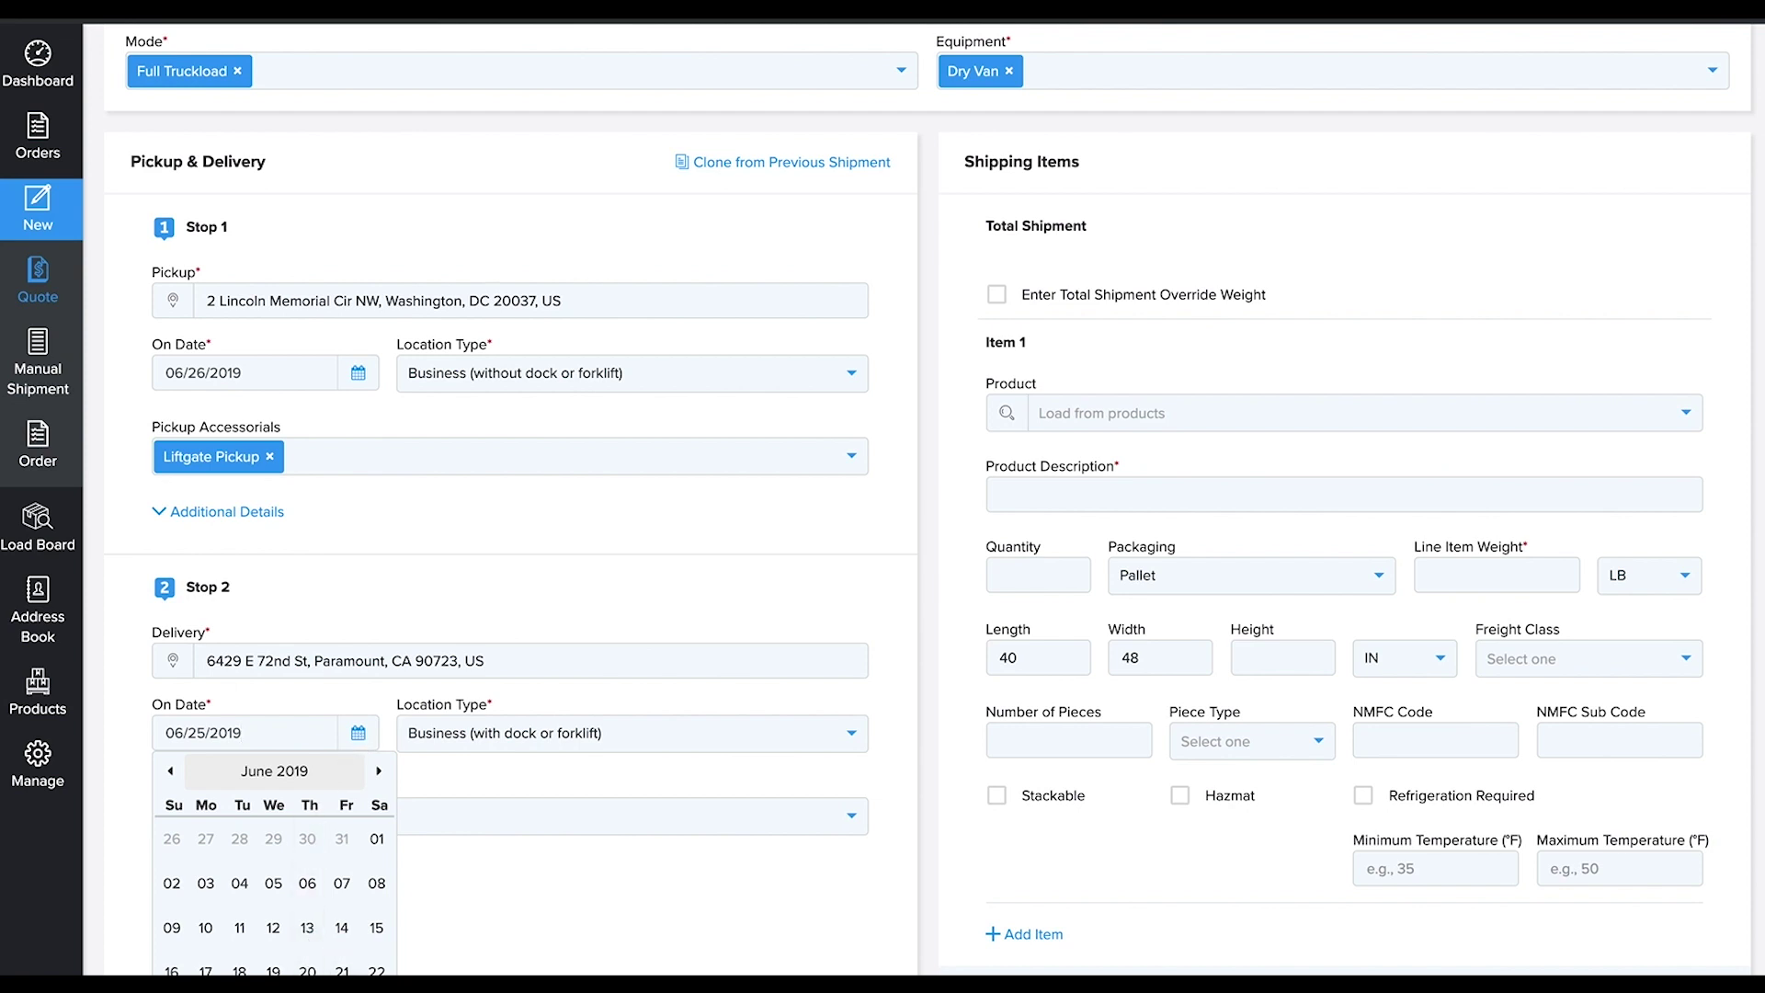
click(342, 982)
click(672, 739)
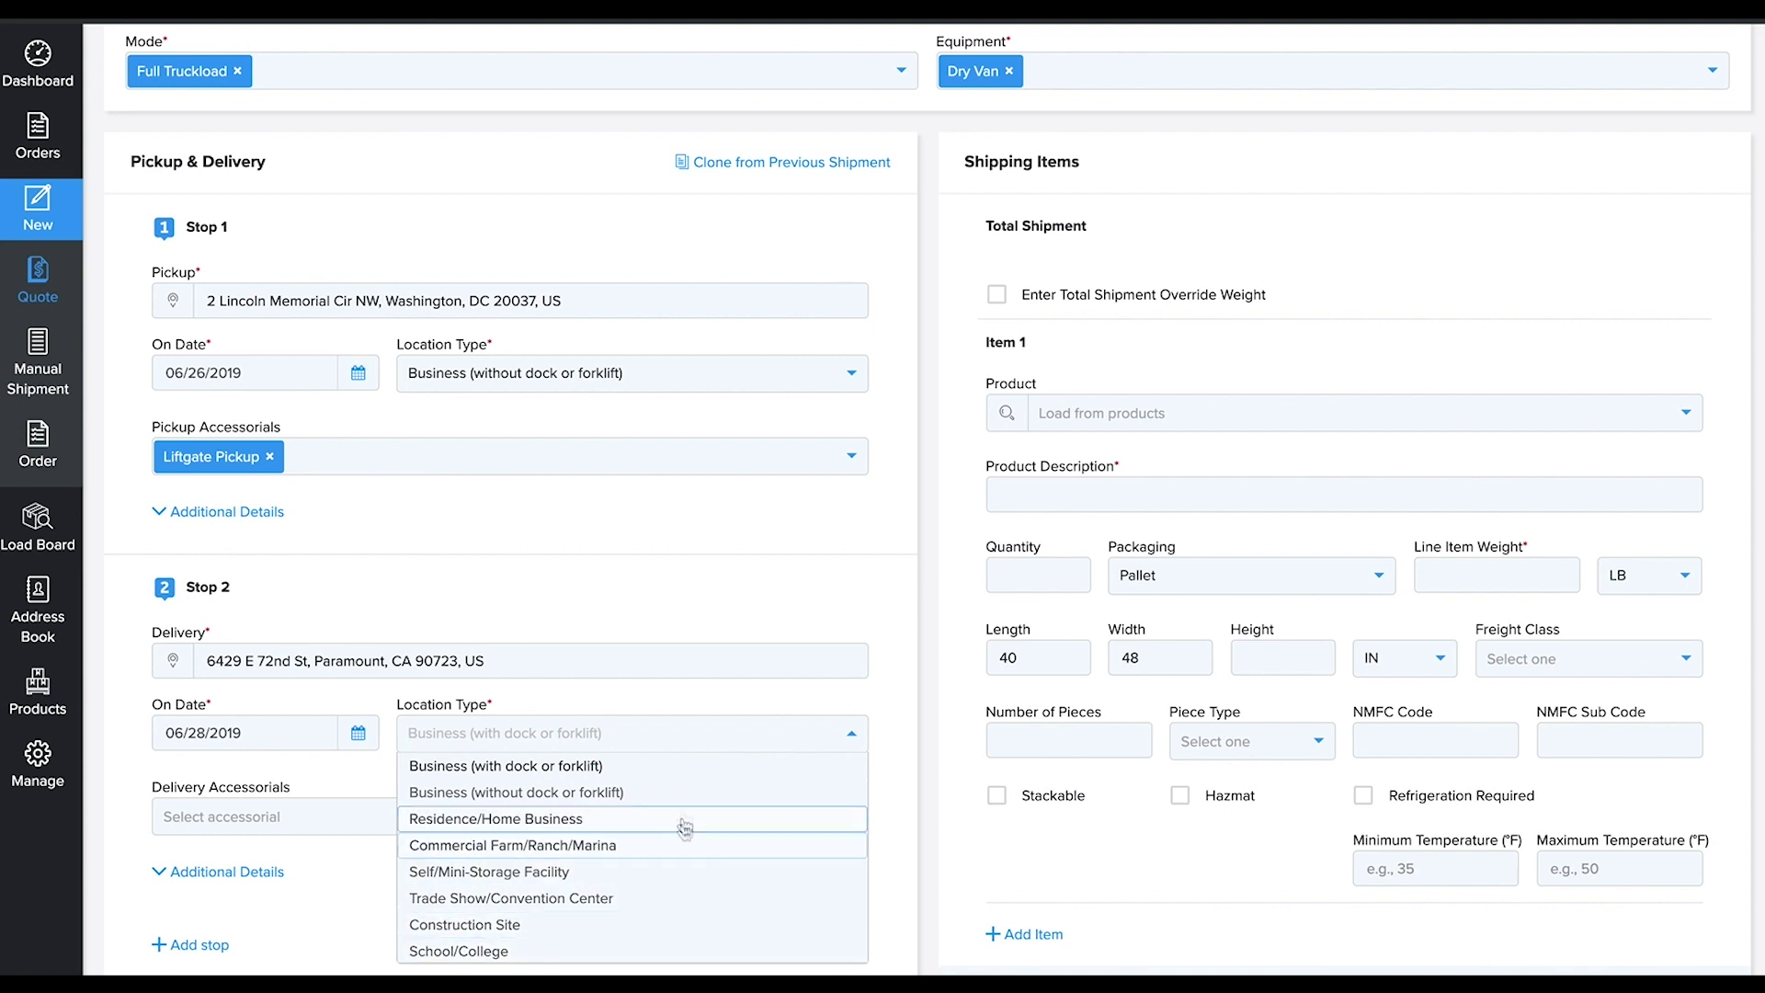
click(663, 761)
Add Liftgate Delivery and schedule the delivery by appointment before 18:00
click(377, 808)
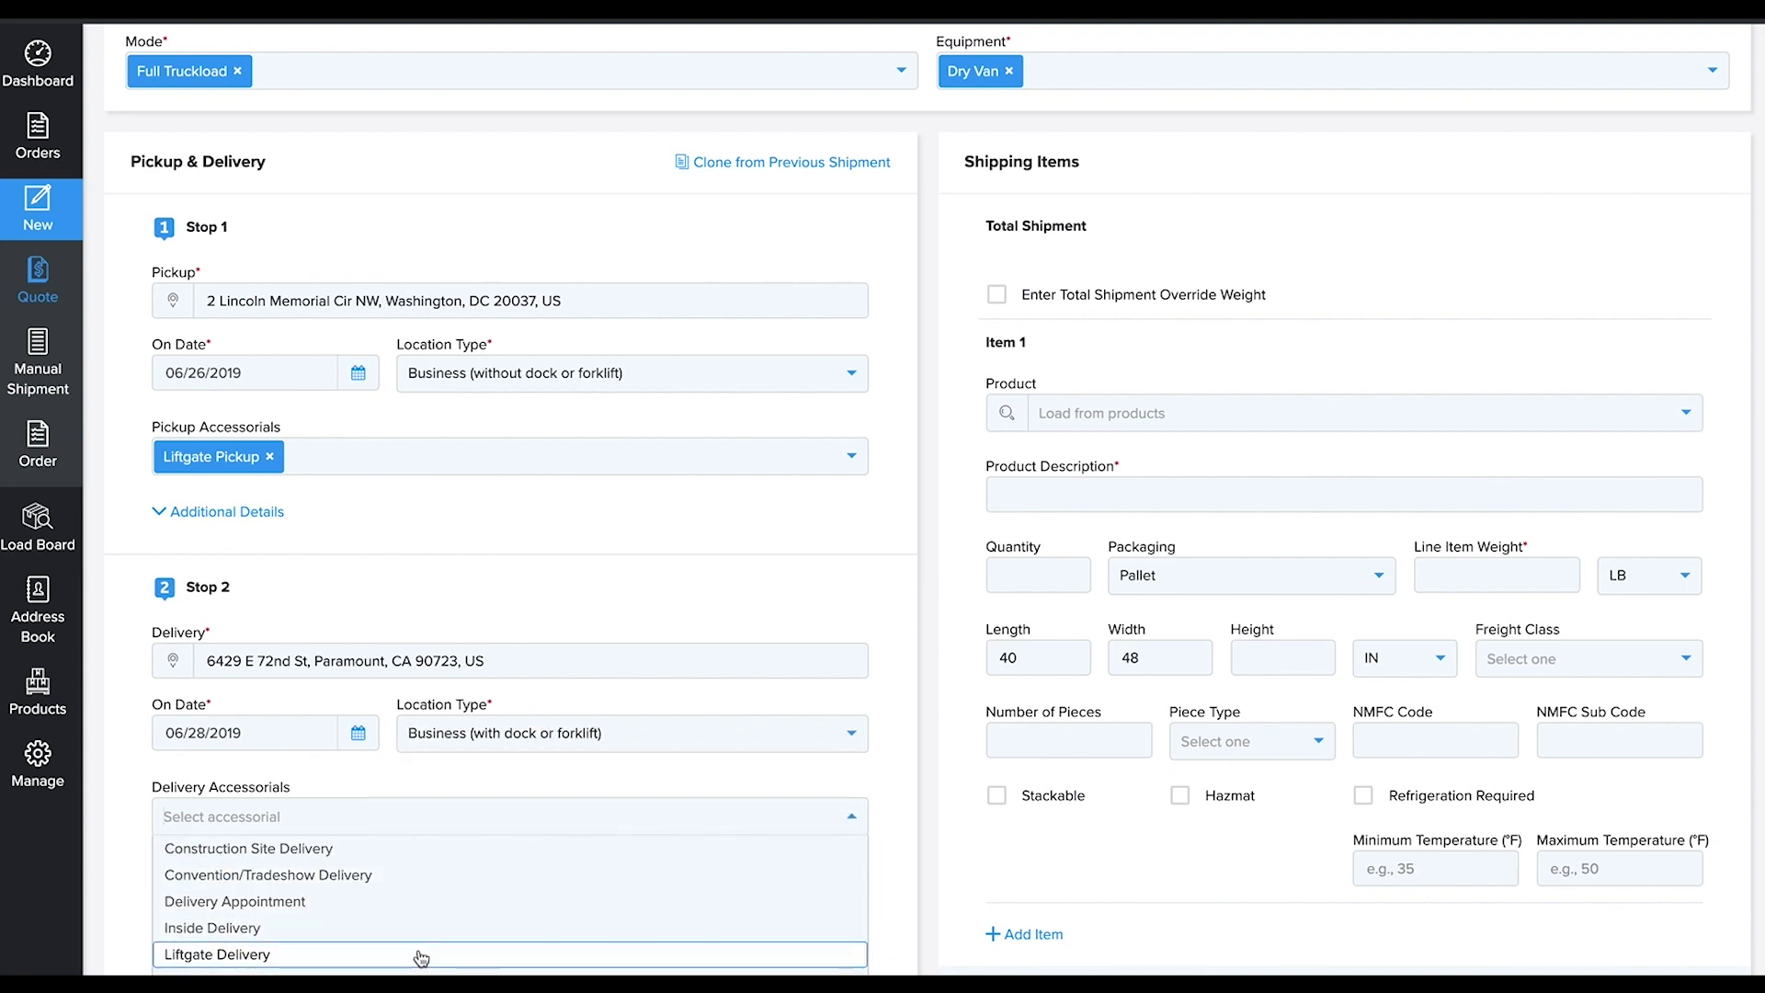
click(423, 955)
click(158, 872)
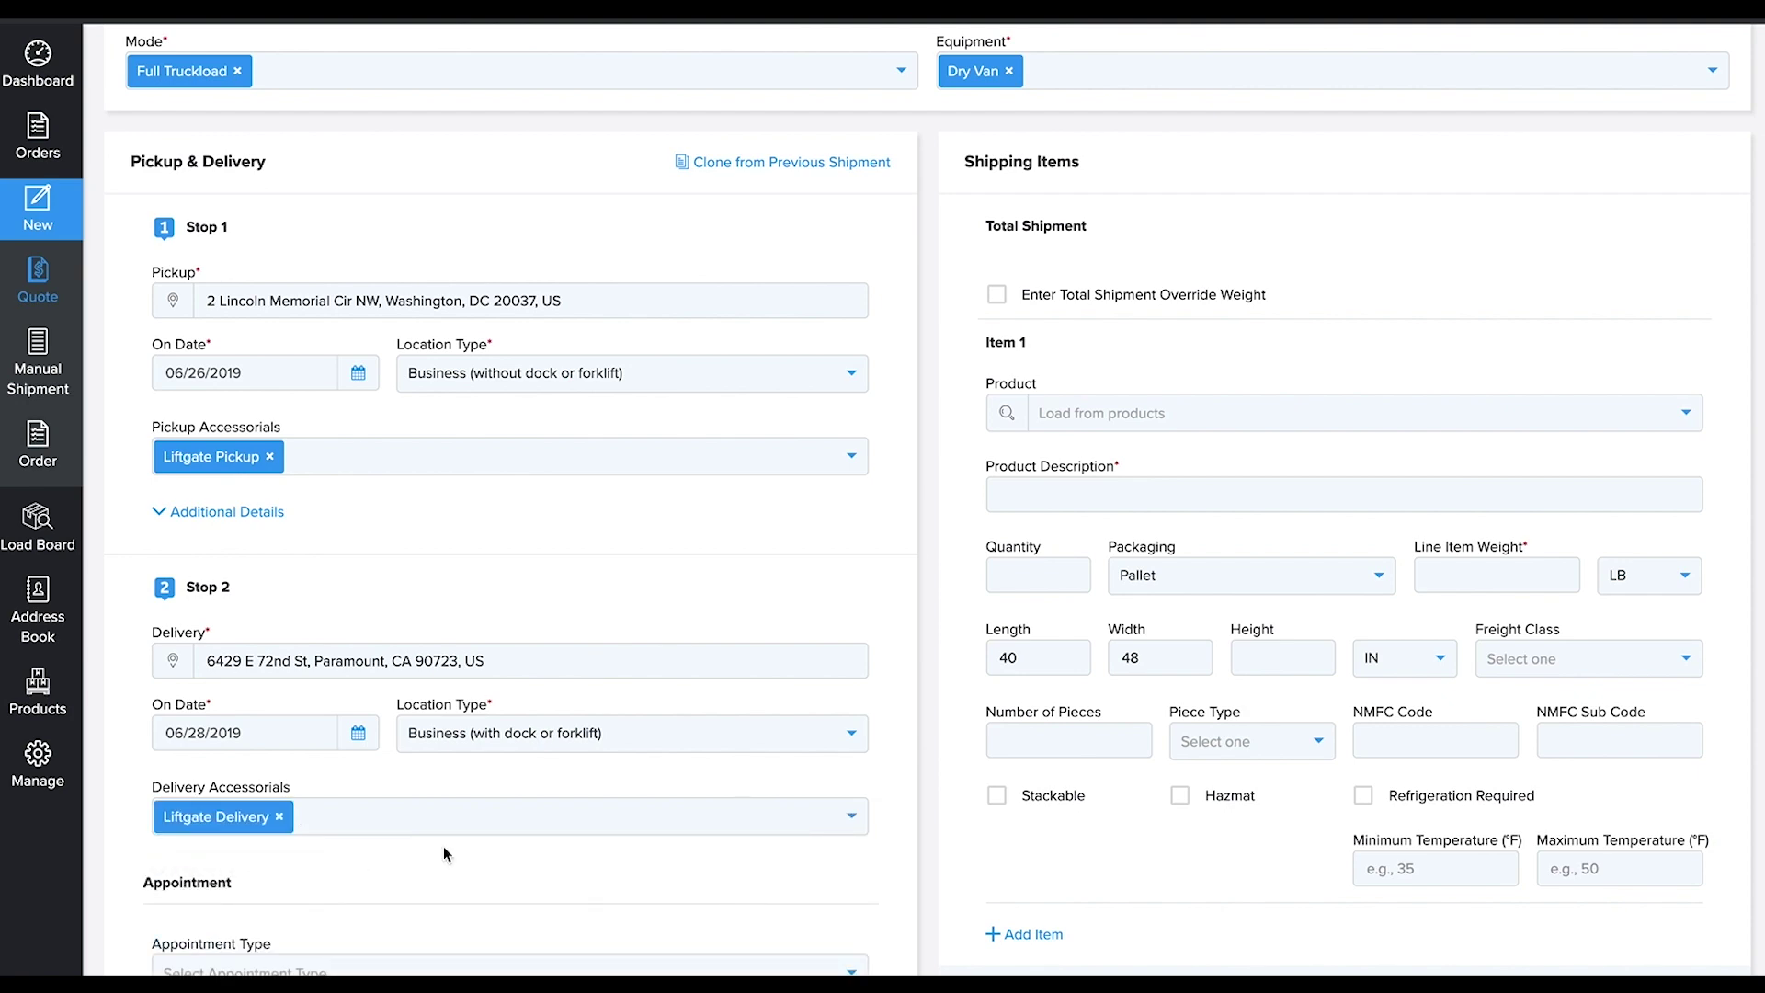
scroll(443, 846, down, 3)
scroll(443, 845, down, 1)
click(450, 481)
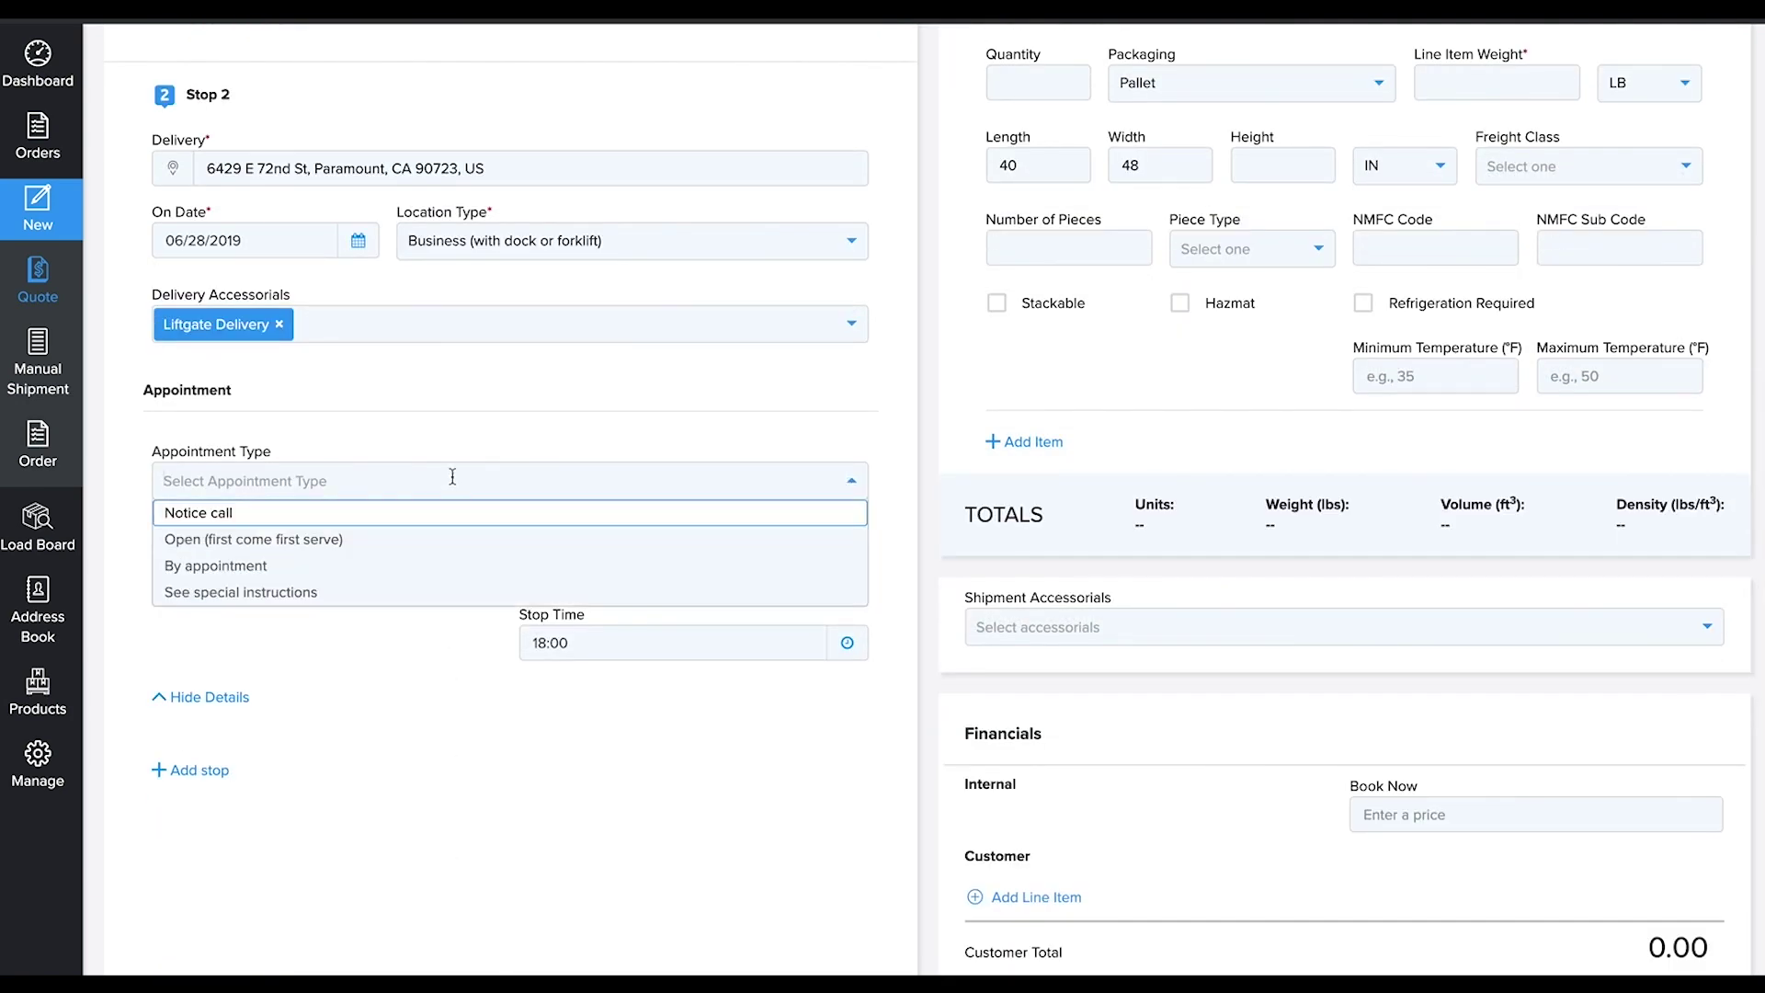
click(450, 566)
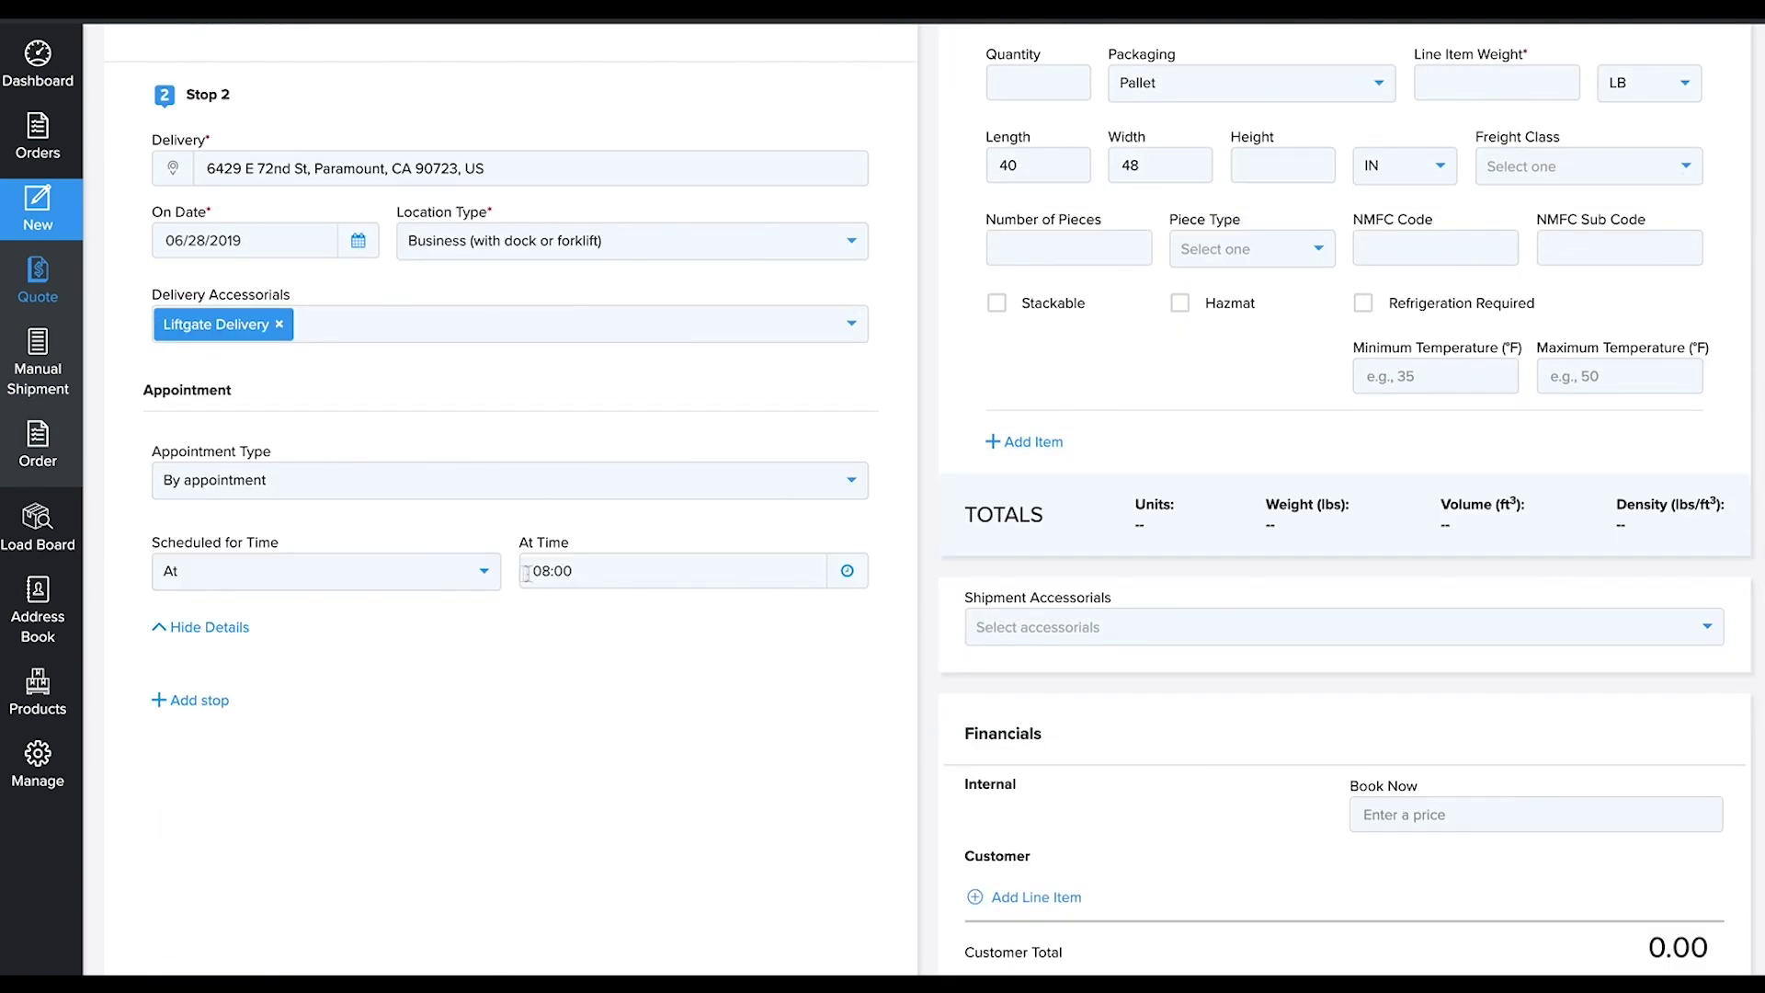
click(473, 656)
scroll(1174, 421, up, 5)
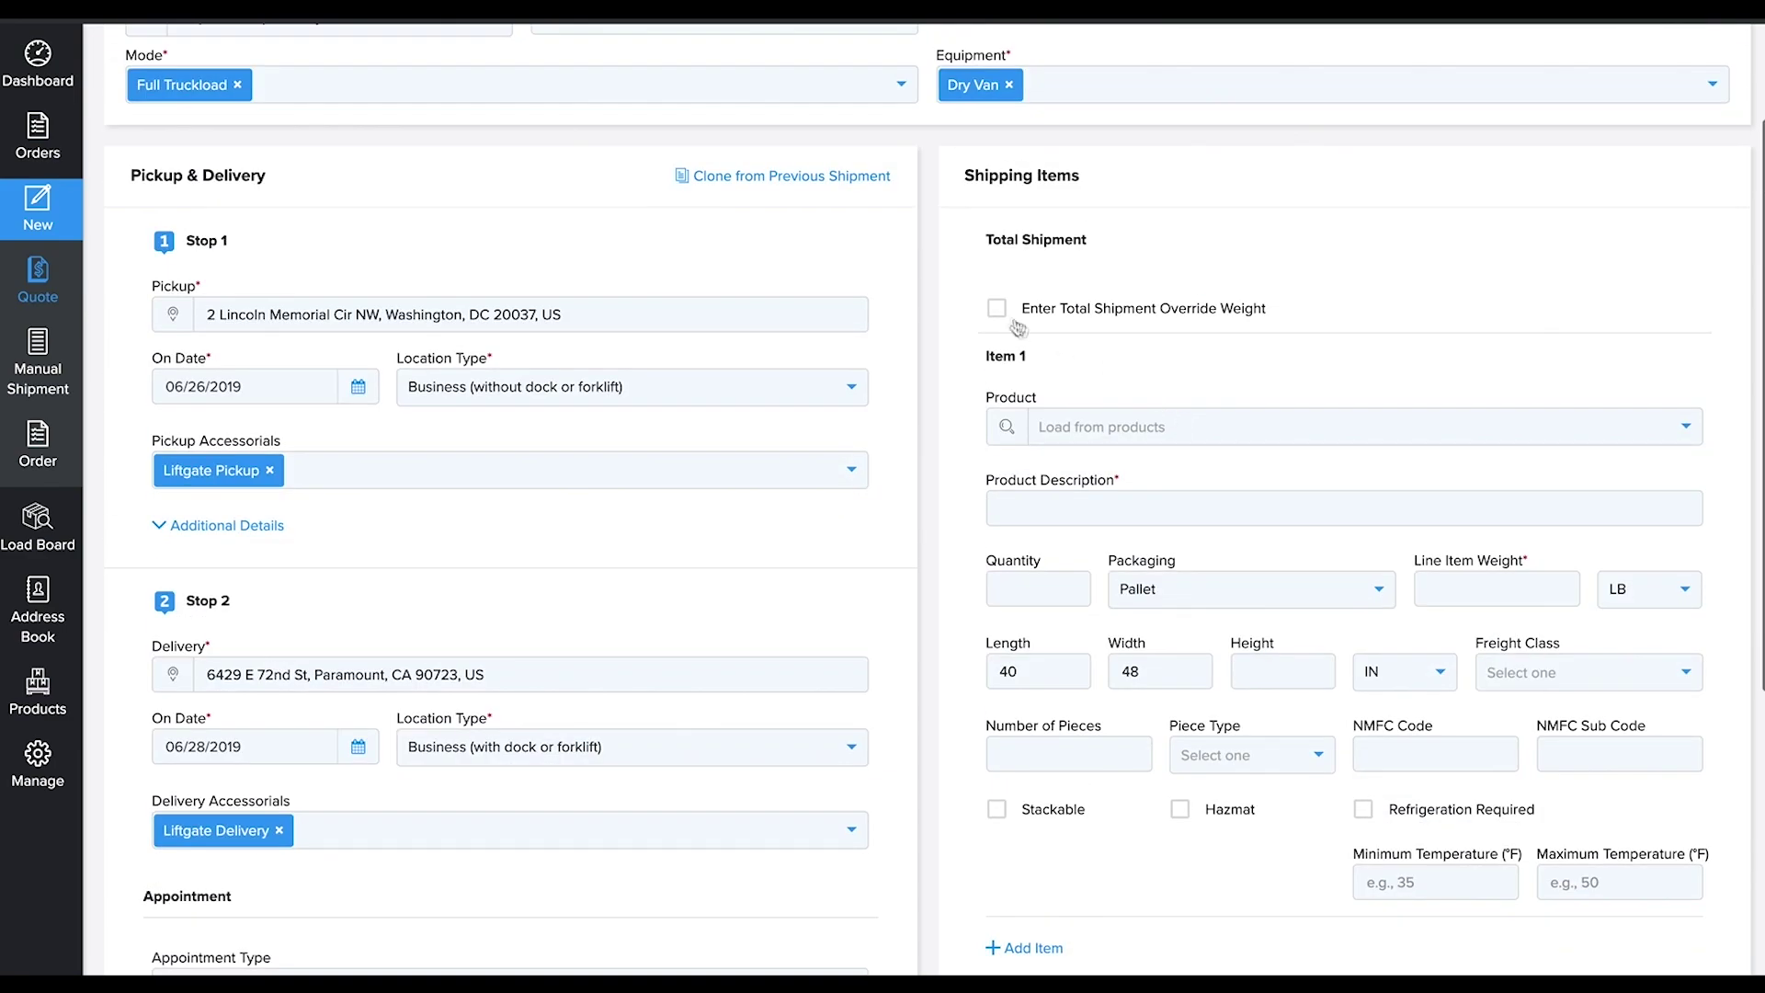
Leave the Total Shipment Override Weight unchecked so the 33000 lb total no longer applies
click(998, 309)
click(1036, 311)
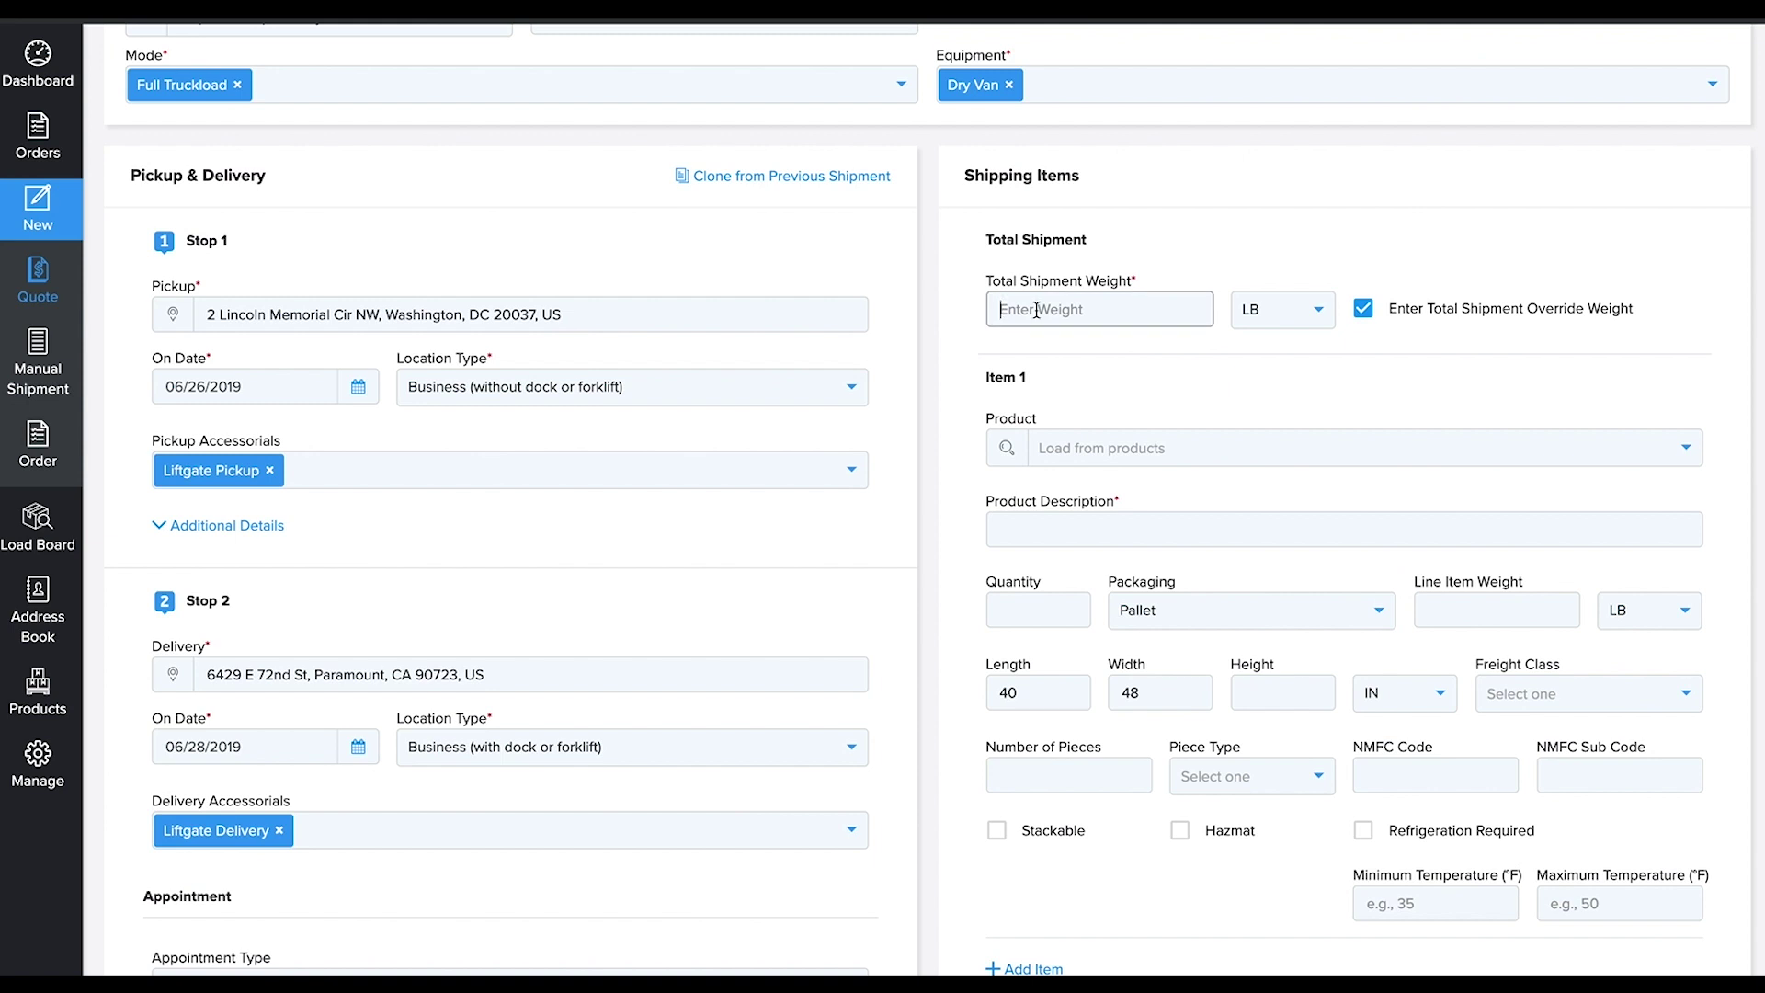
text(33000)
click(1363, 307)
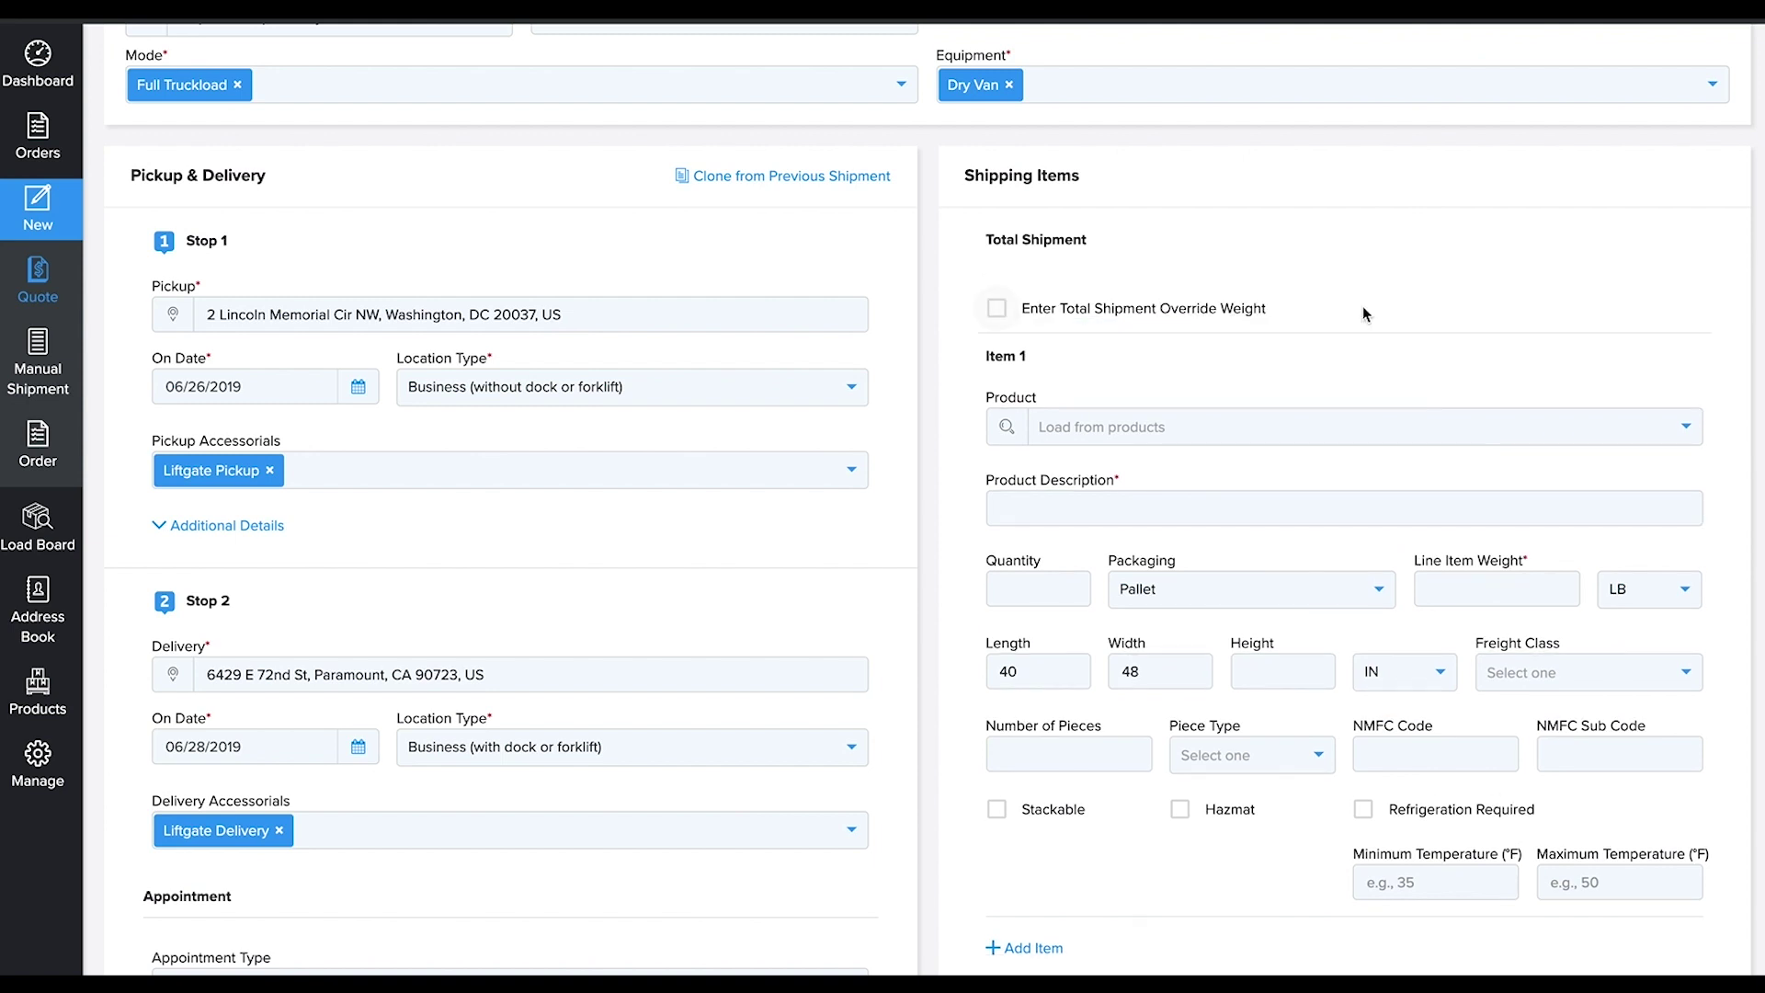
click(1090, 427)
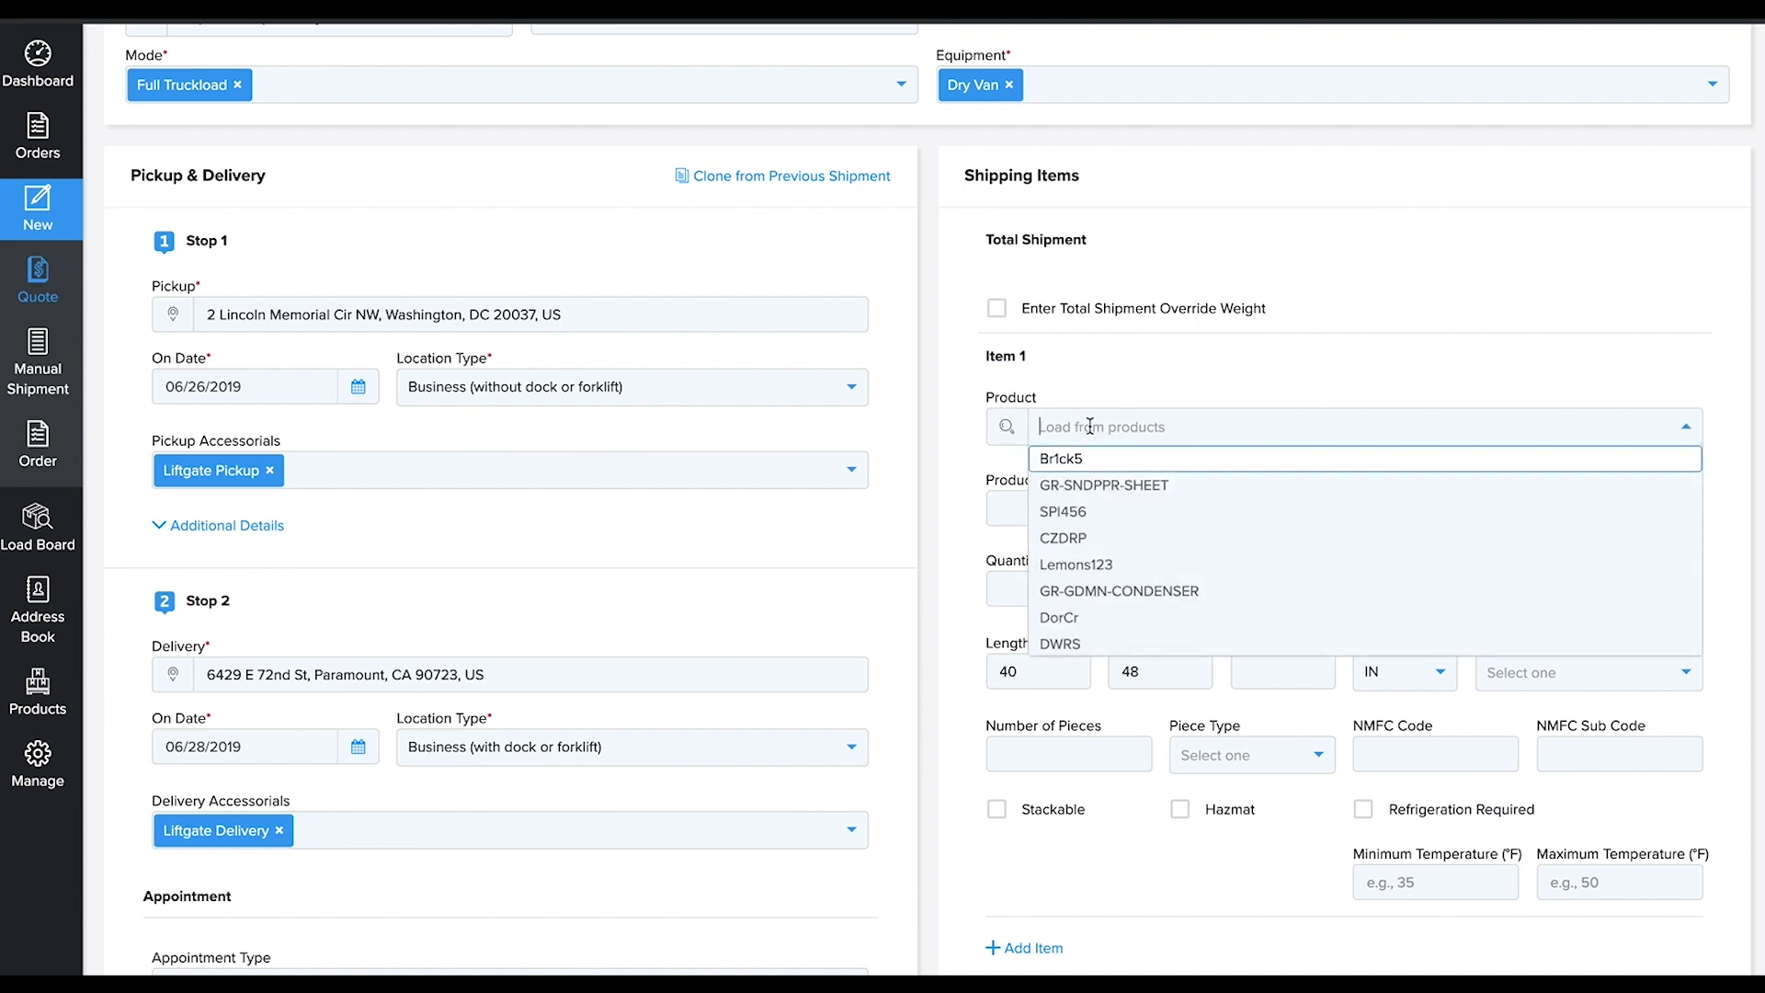
Load product Lemons123 into item 1 with quantity 22 and freight class 500
click(1144, 565)
click(1051, 590)
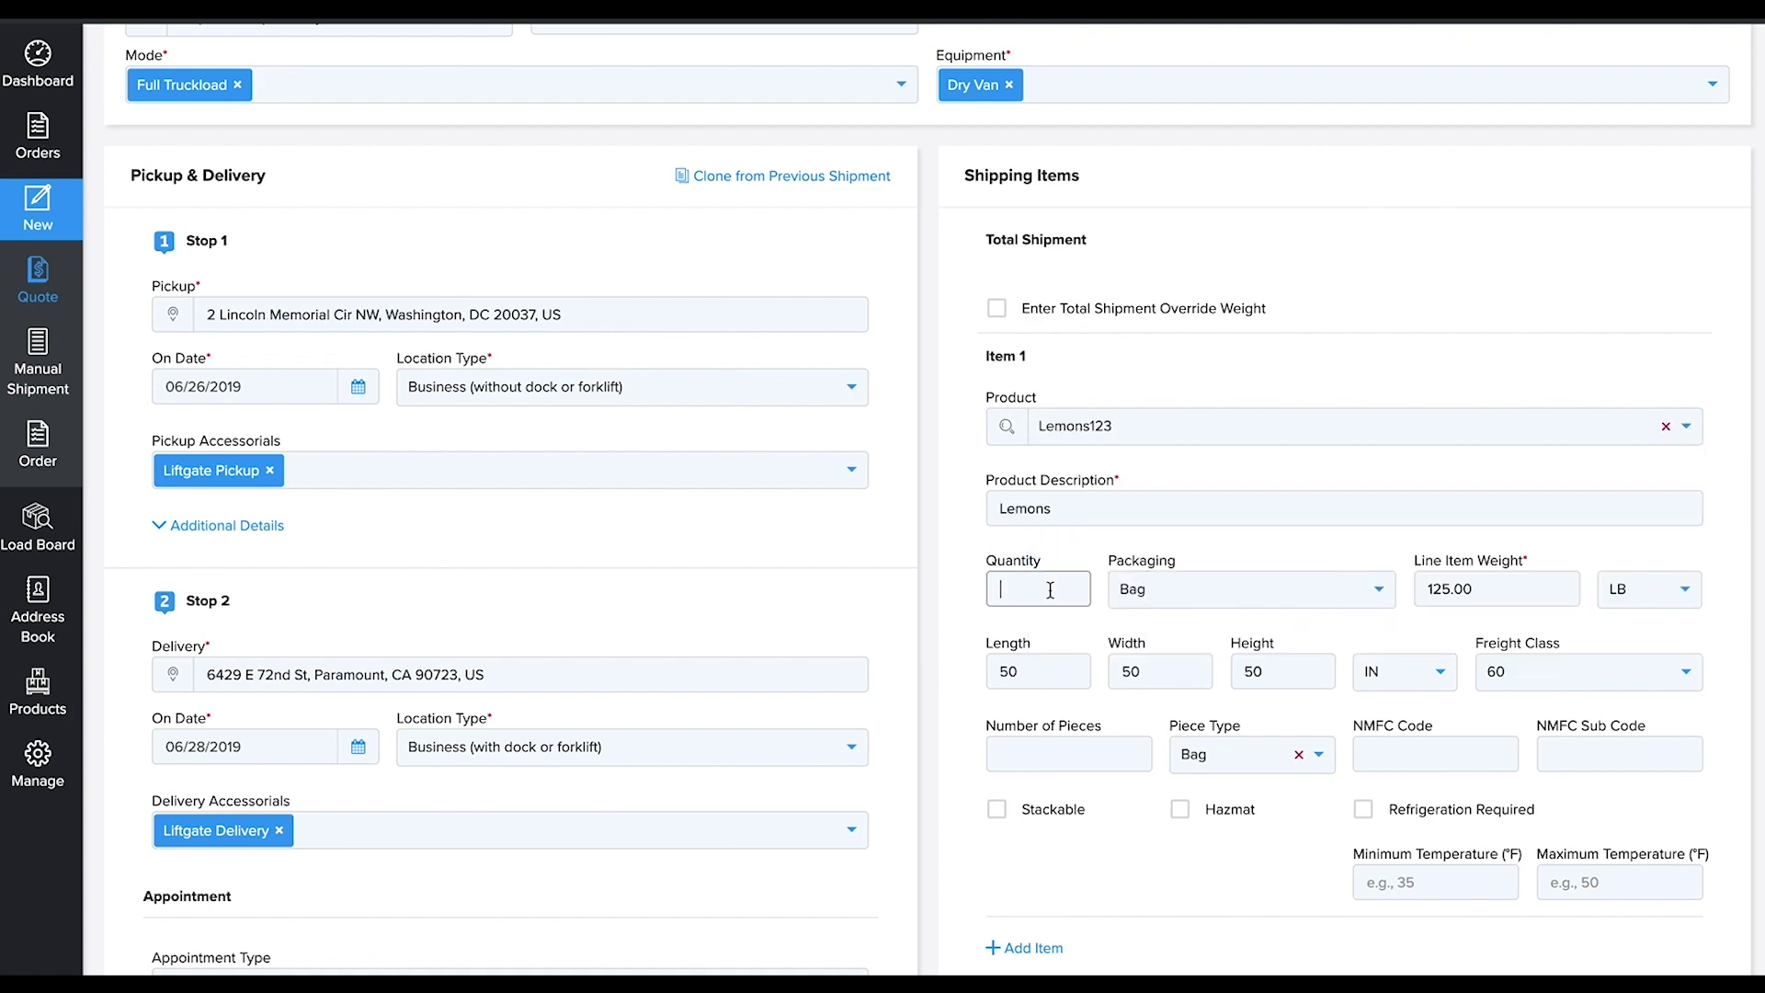
text(22)
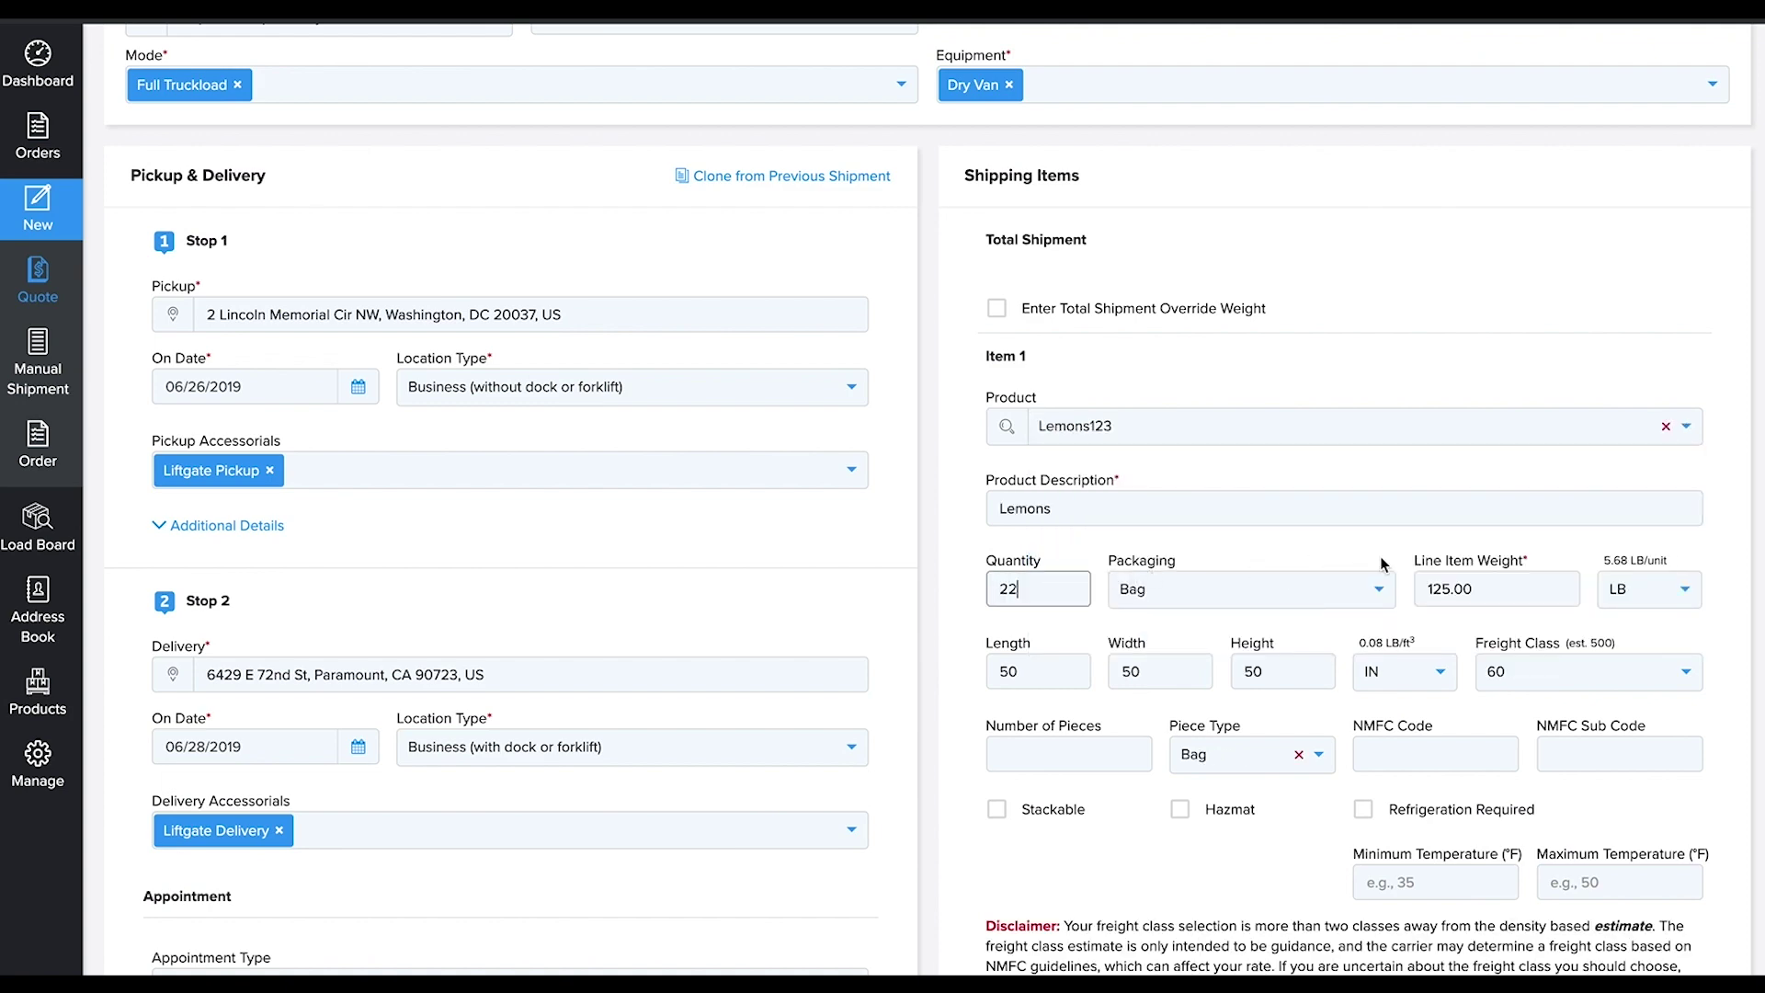
scroll(1386, 566, down, 1)
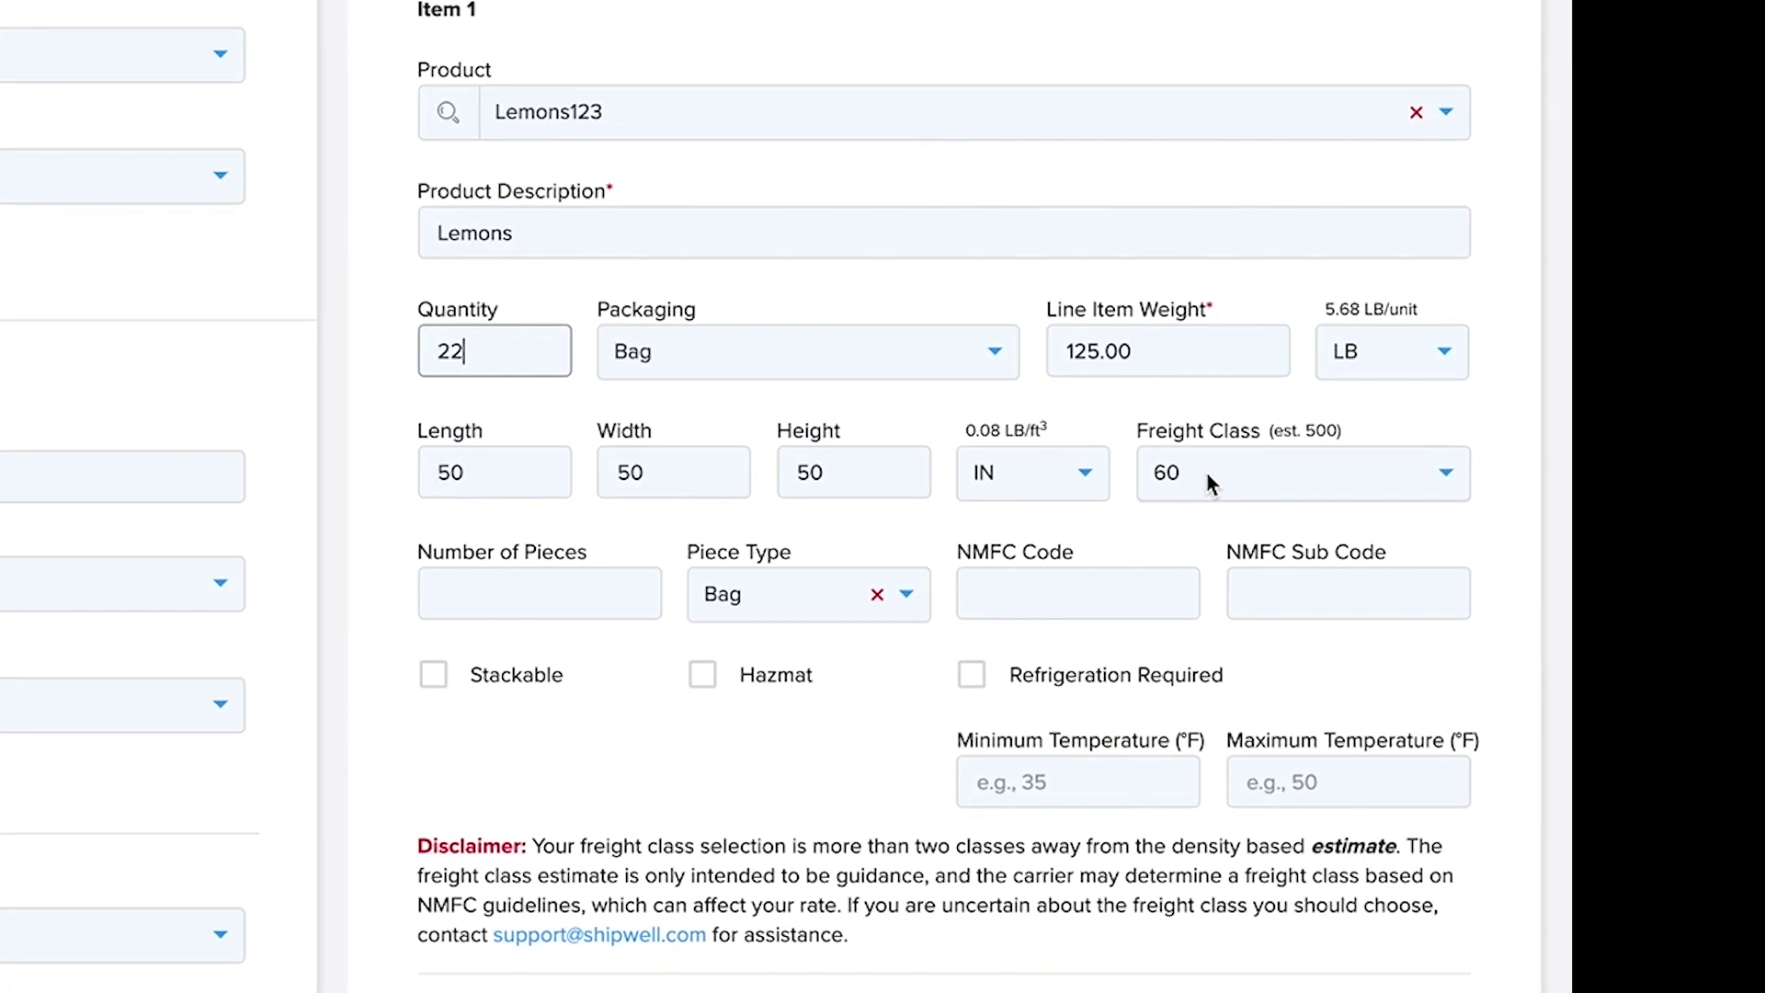
click(1529, 591)
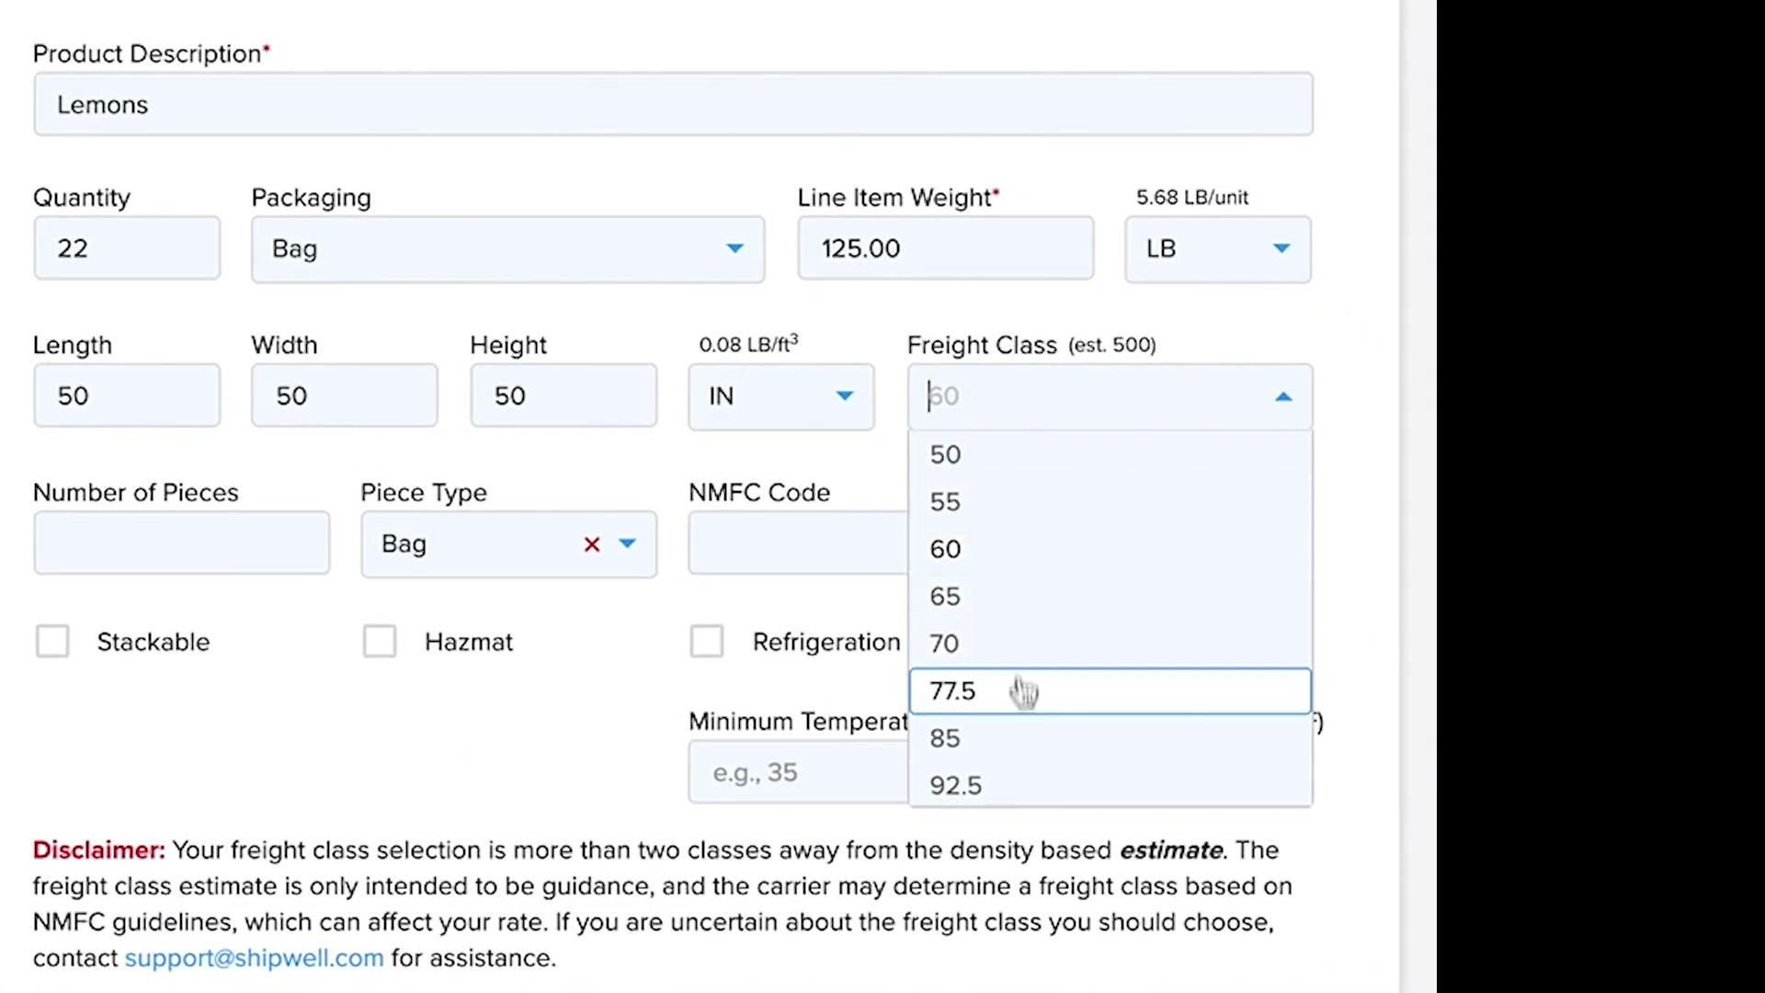
scroll(1023, 708, down, 2)
scroll(1013, 709, down, 3)
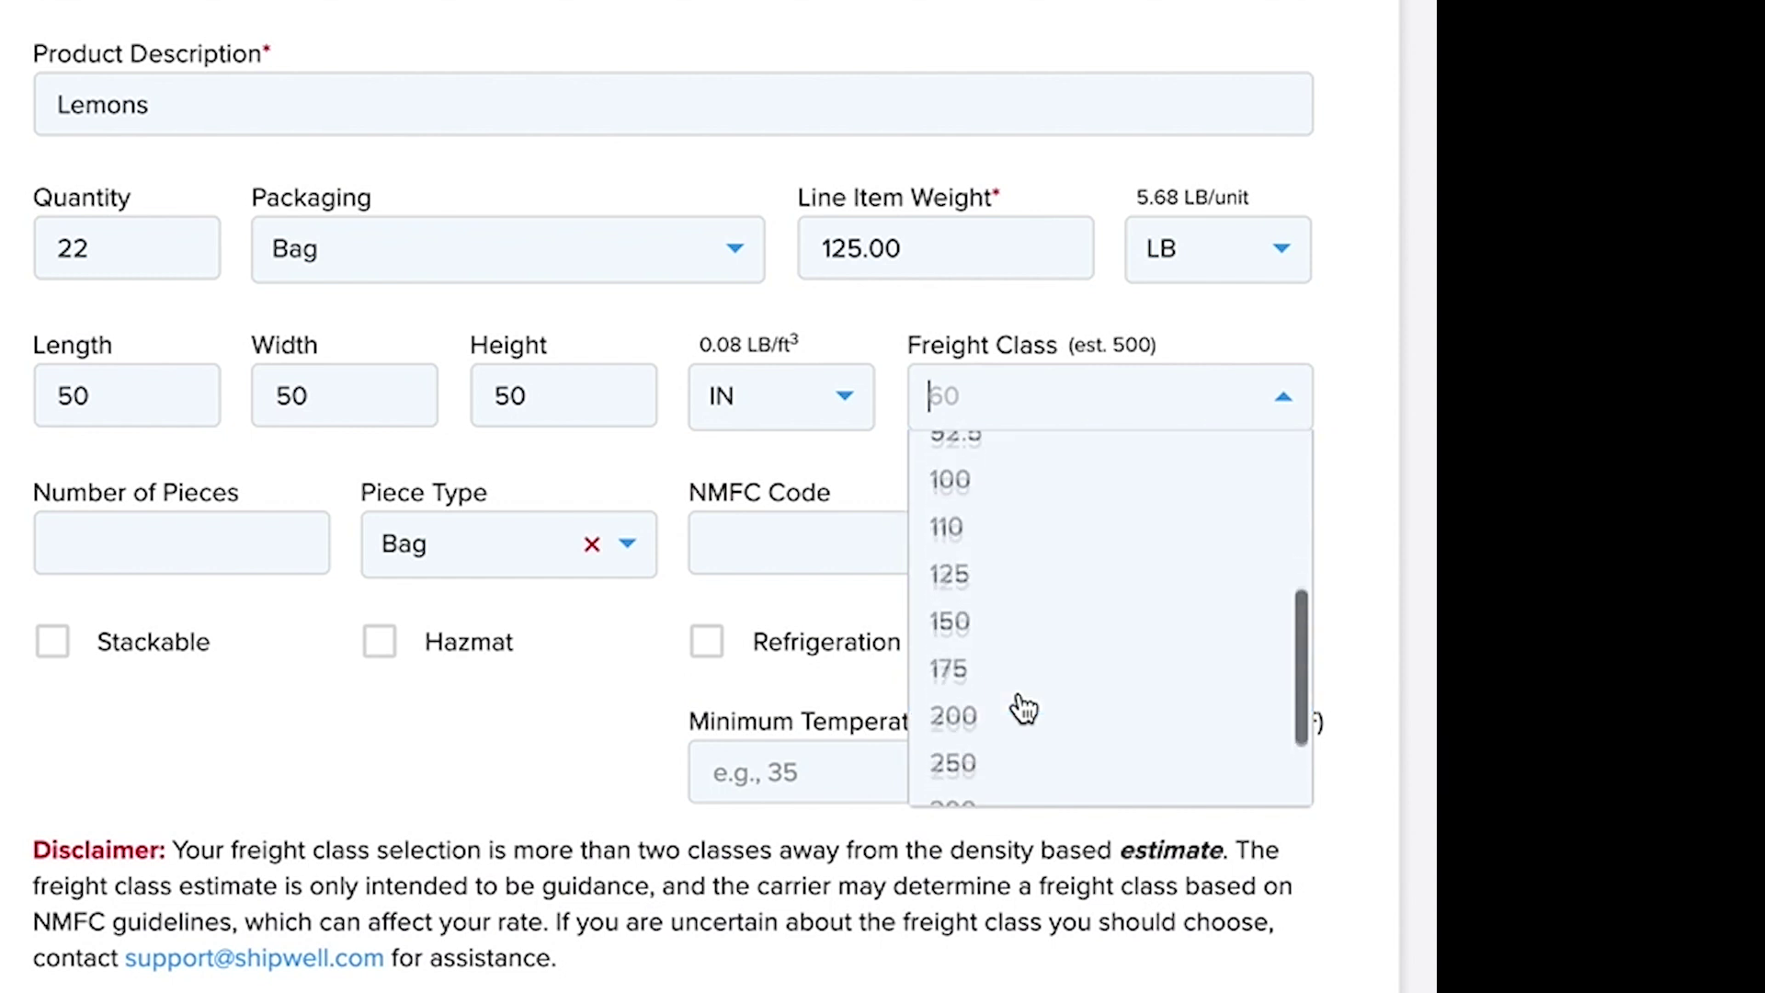
scroll(1015, 709, down, 2)
click(1016, 782)
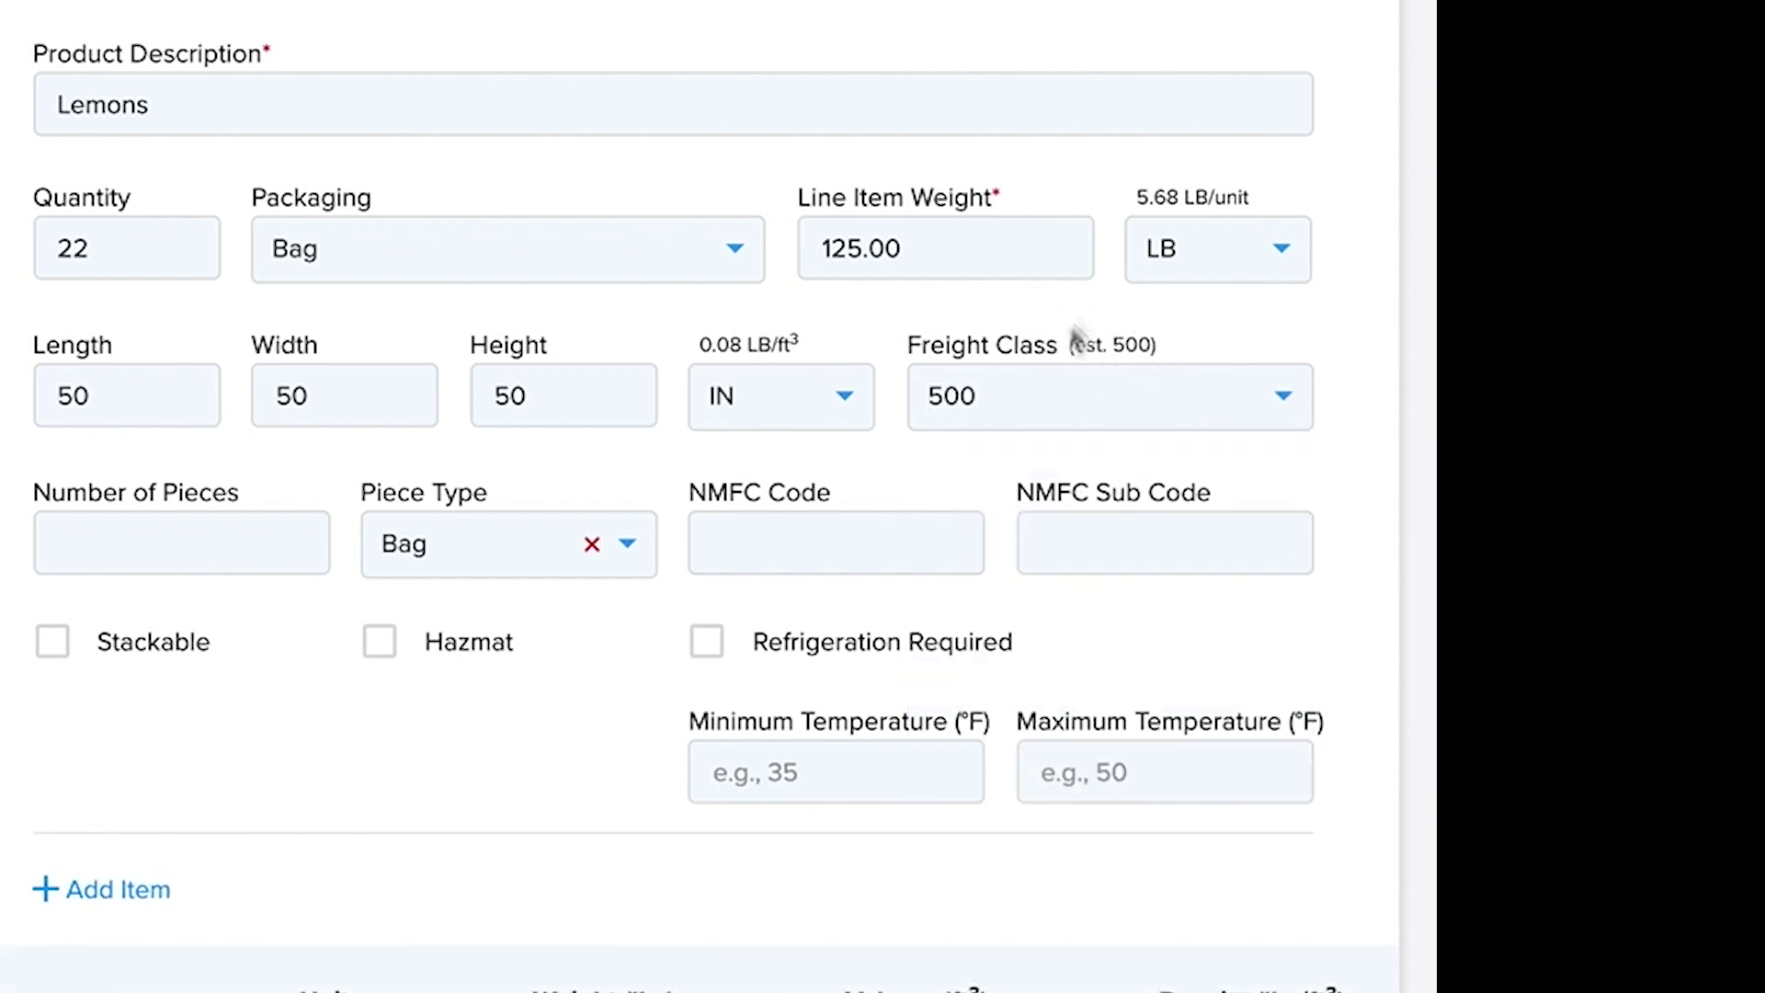
Keep Bag as the piece type and leave refrigeration unrequired
click(628, 552)
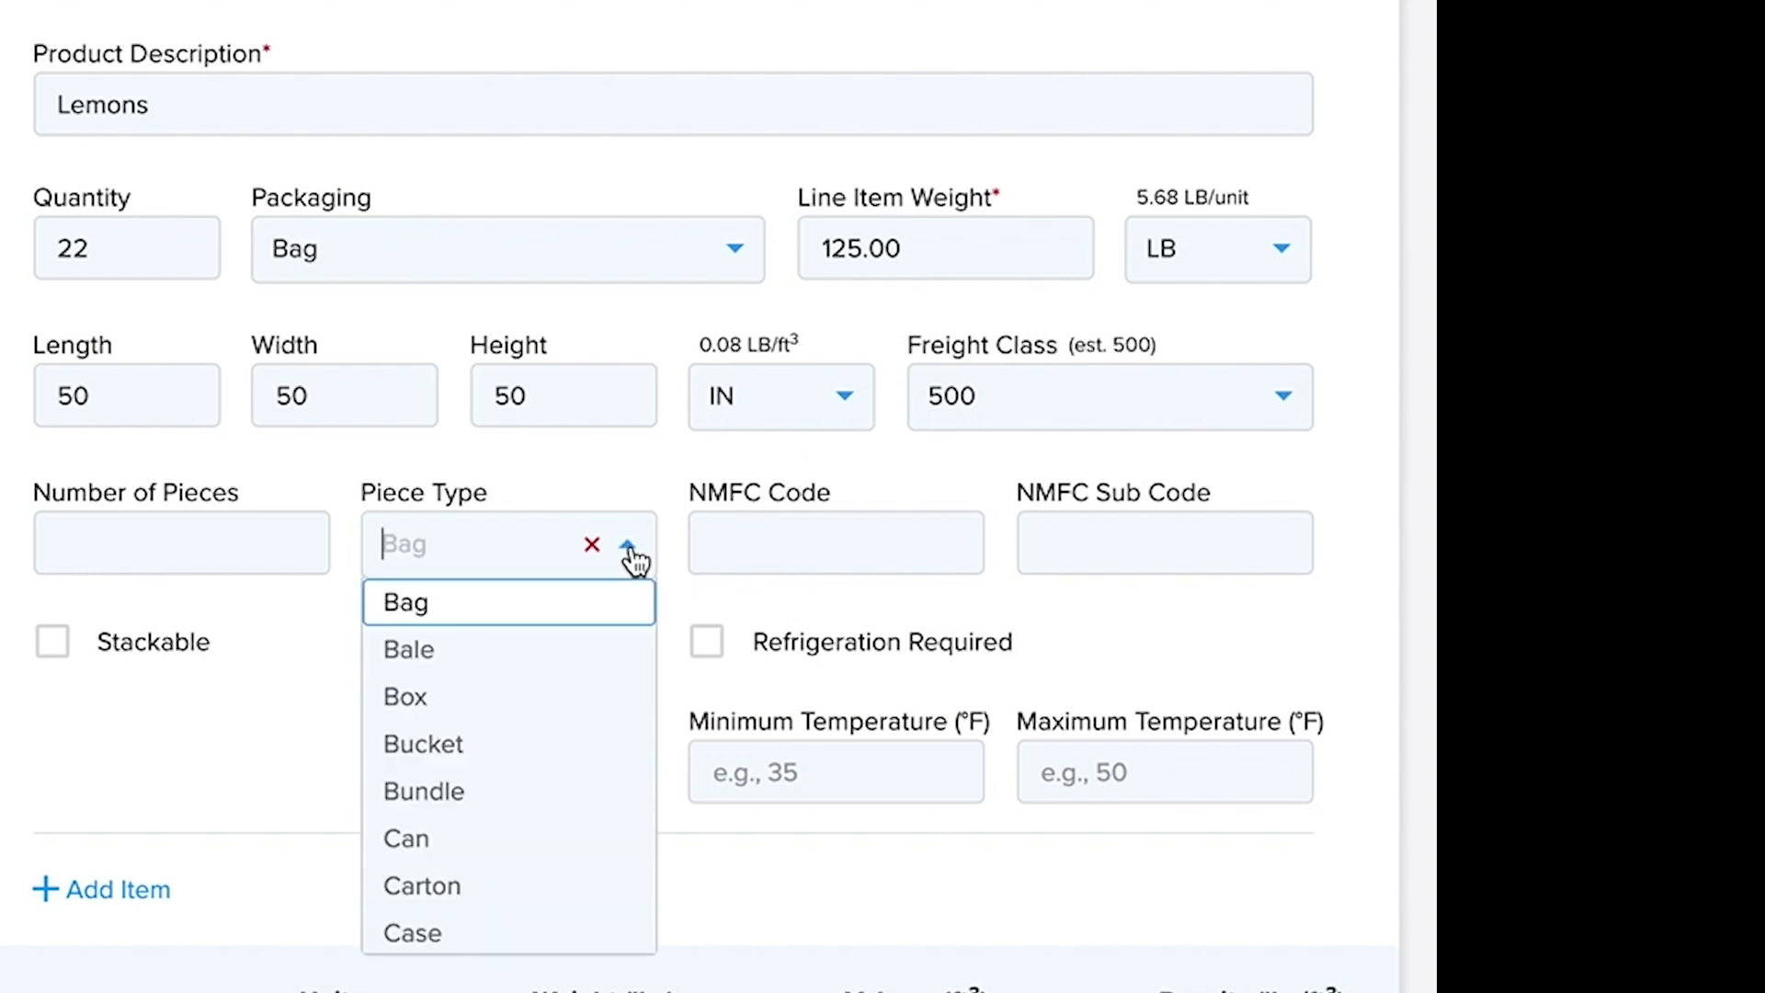
click(887, 620)
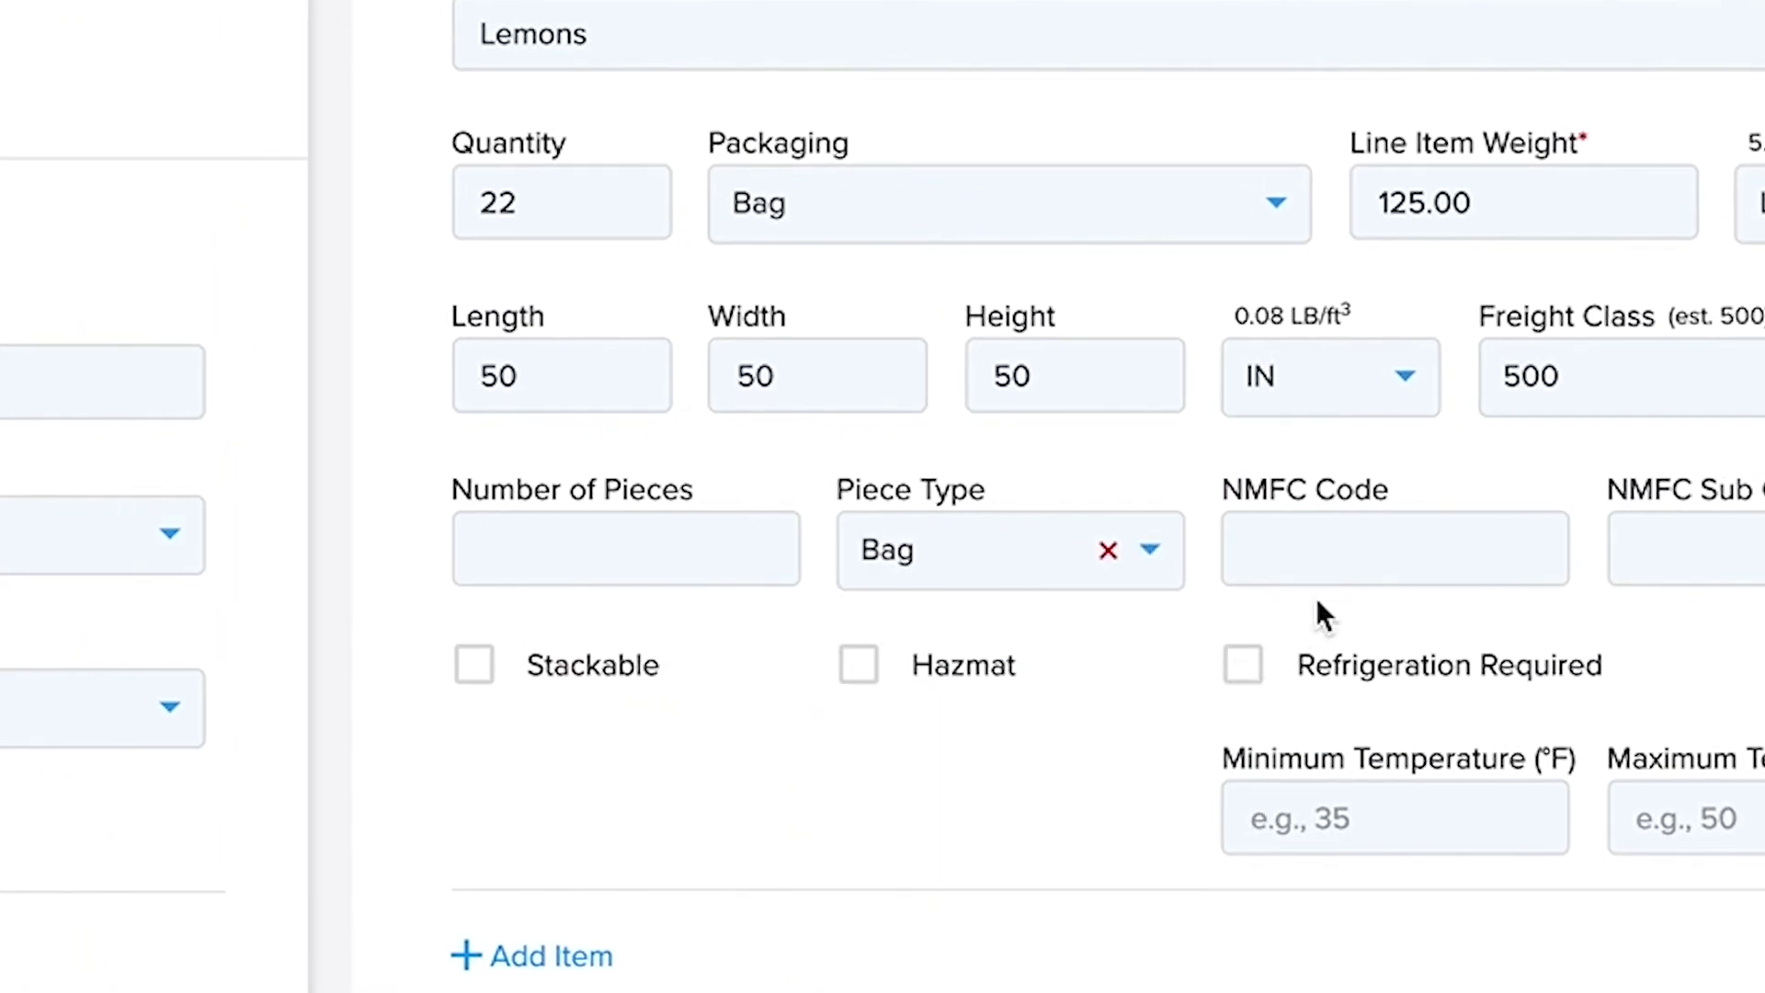
click(1246, 669)
click(1246, 676)
click(1339, 820)
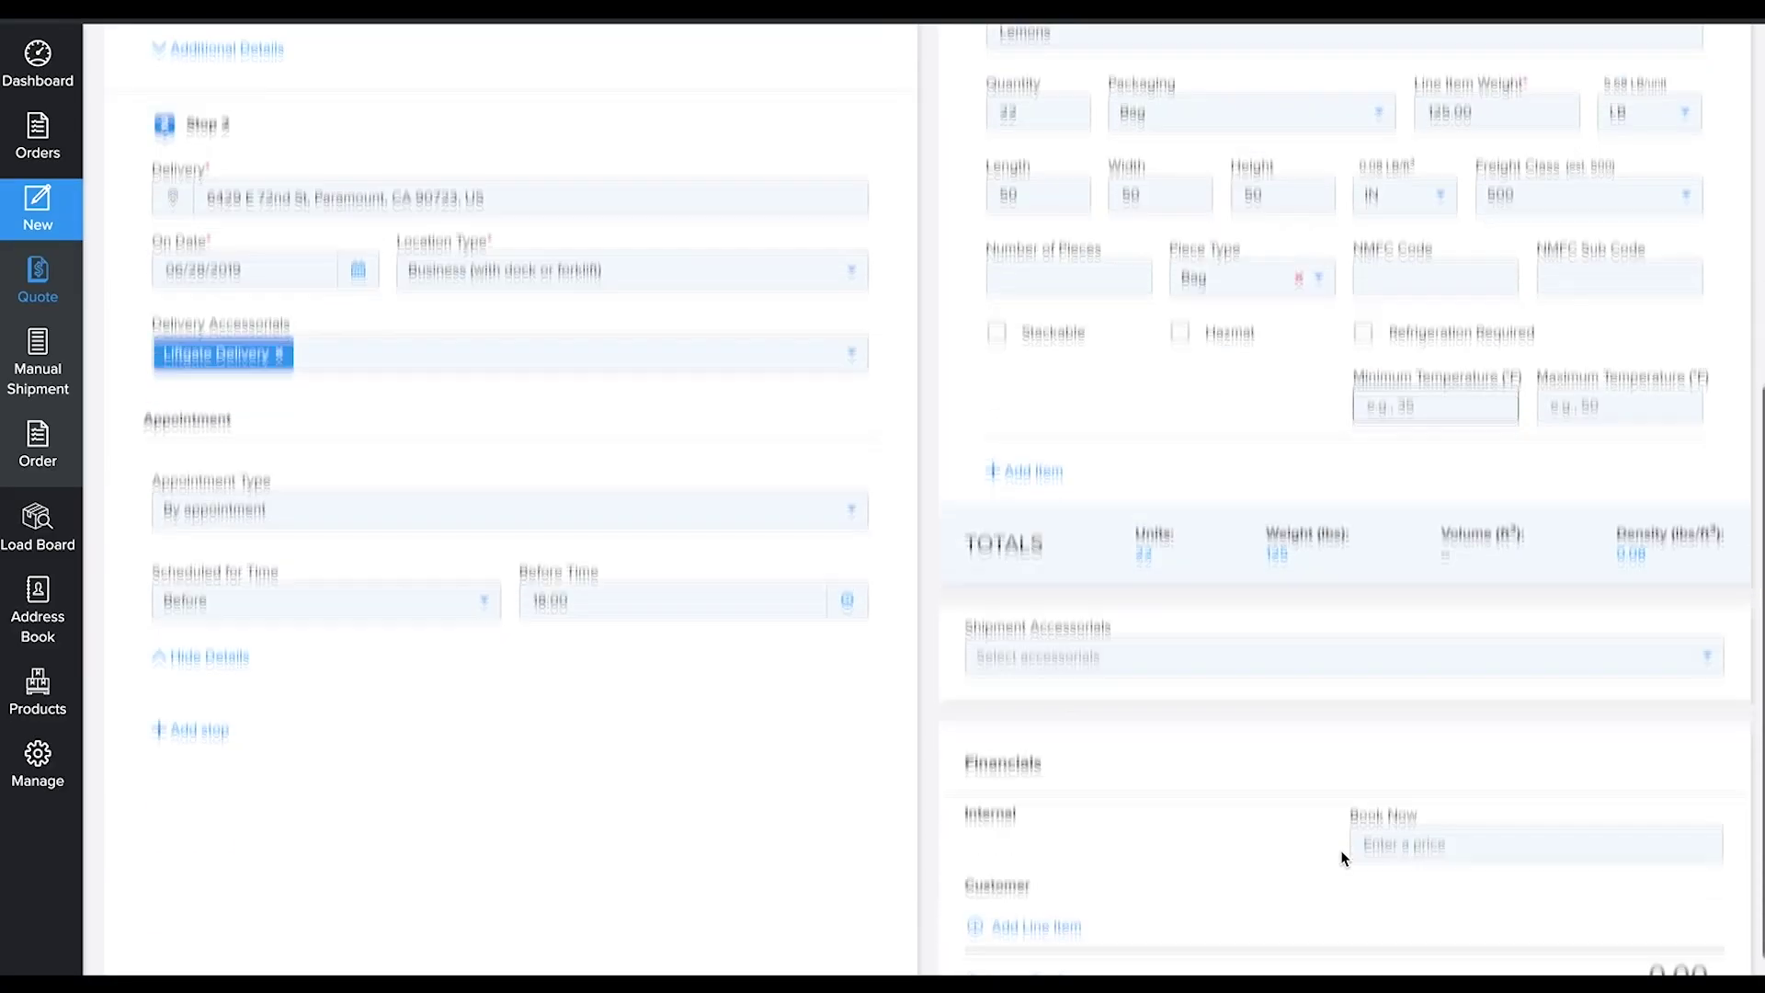
scroll(1339, 851, down, 2)
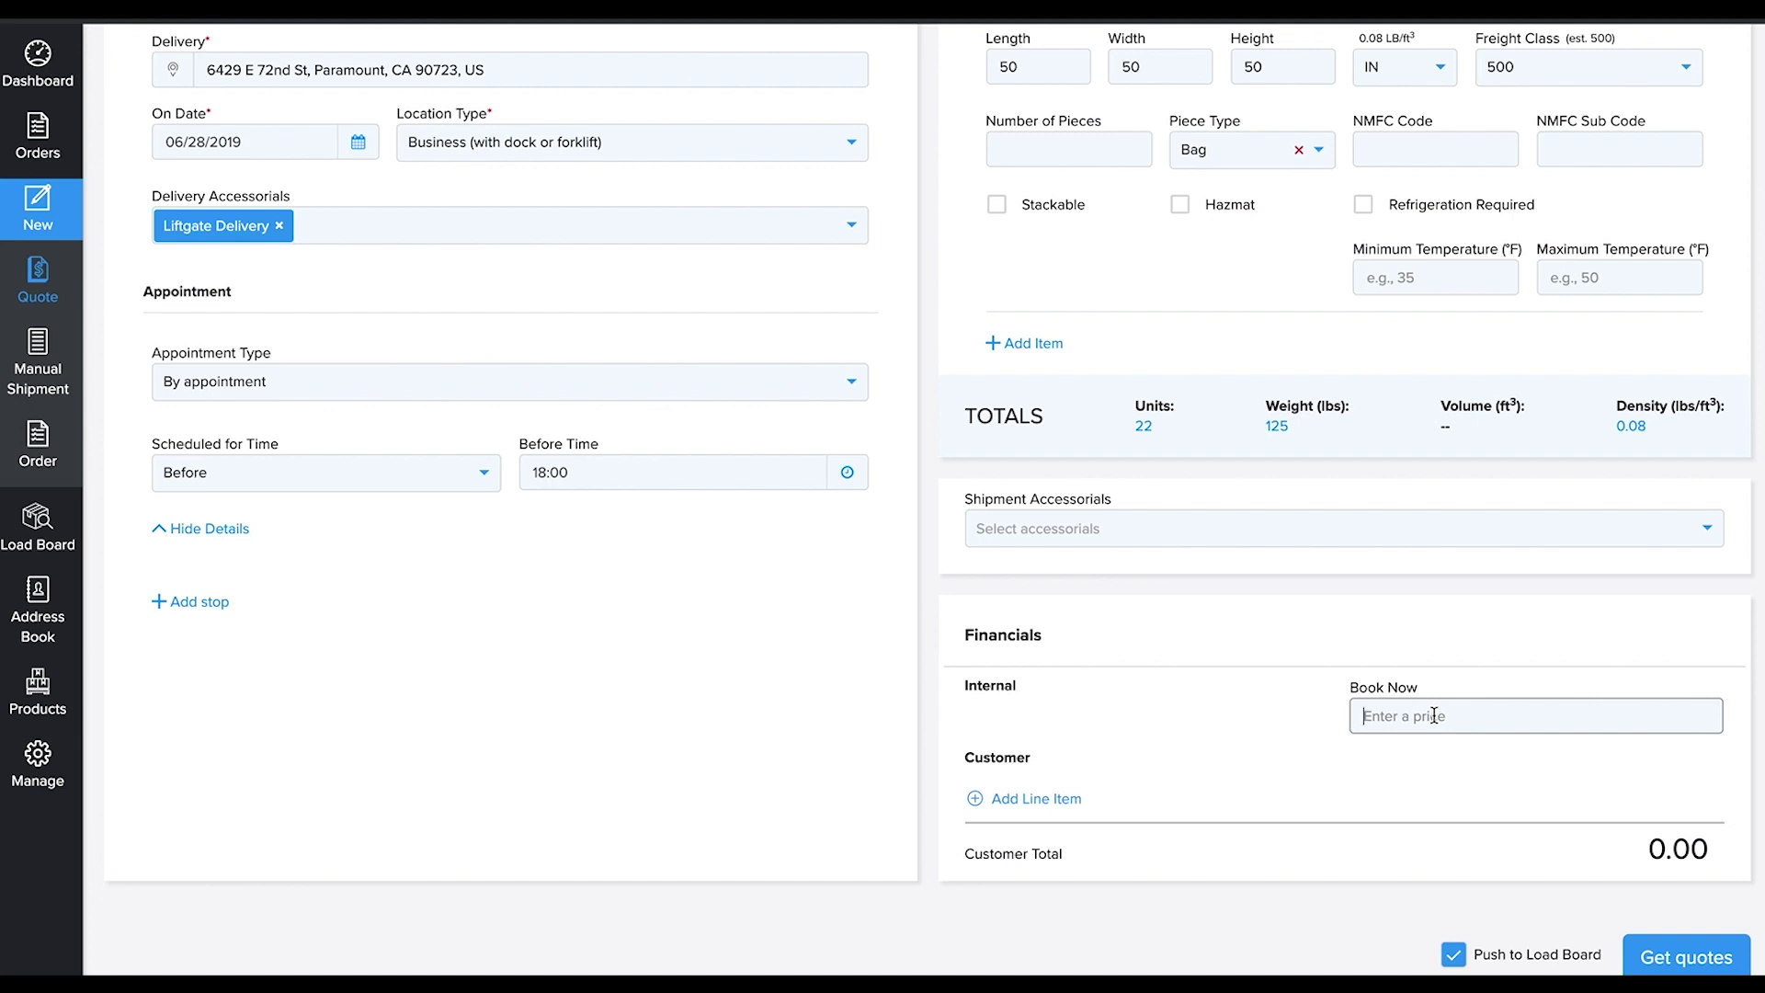
text(2300)
scroll(1382, 851, down, 1)
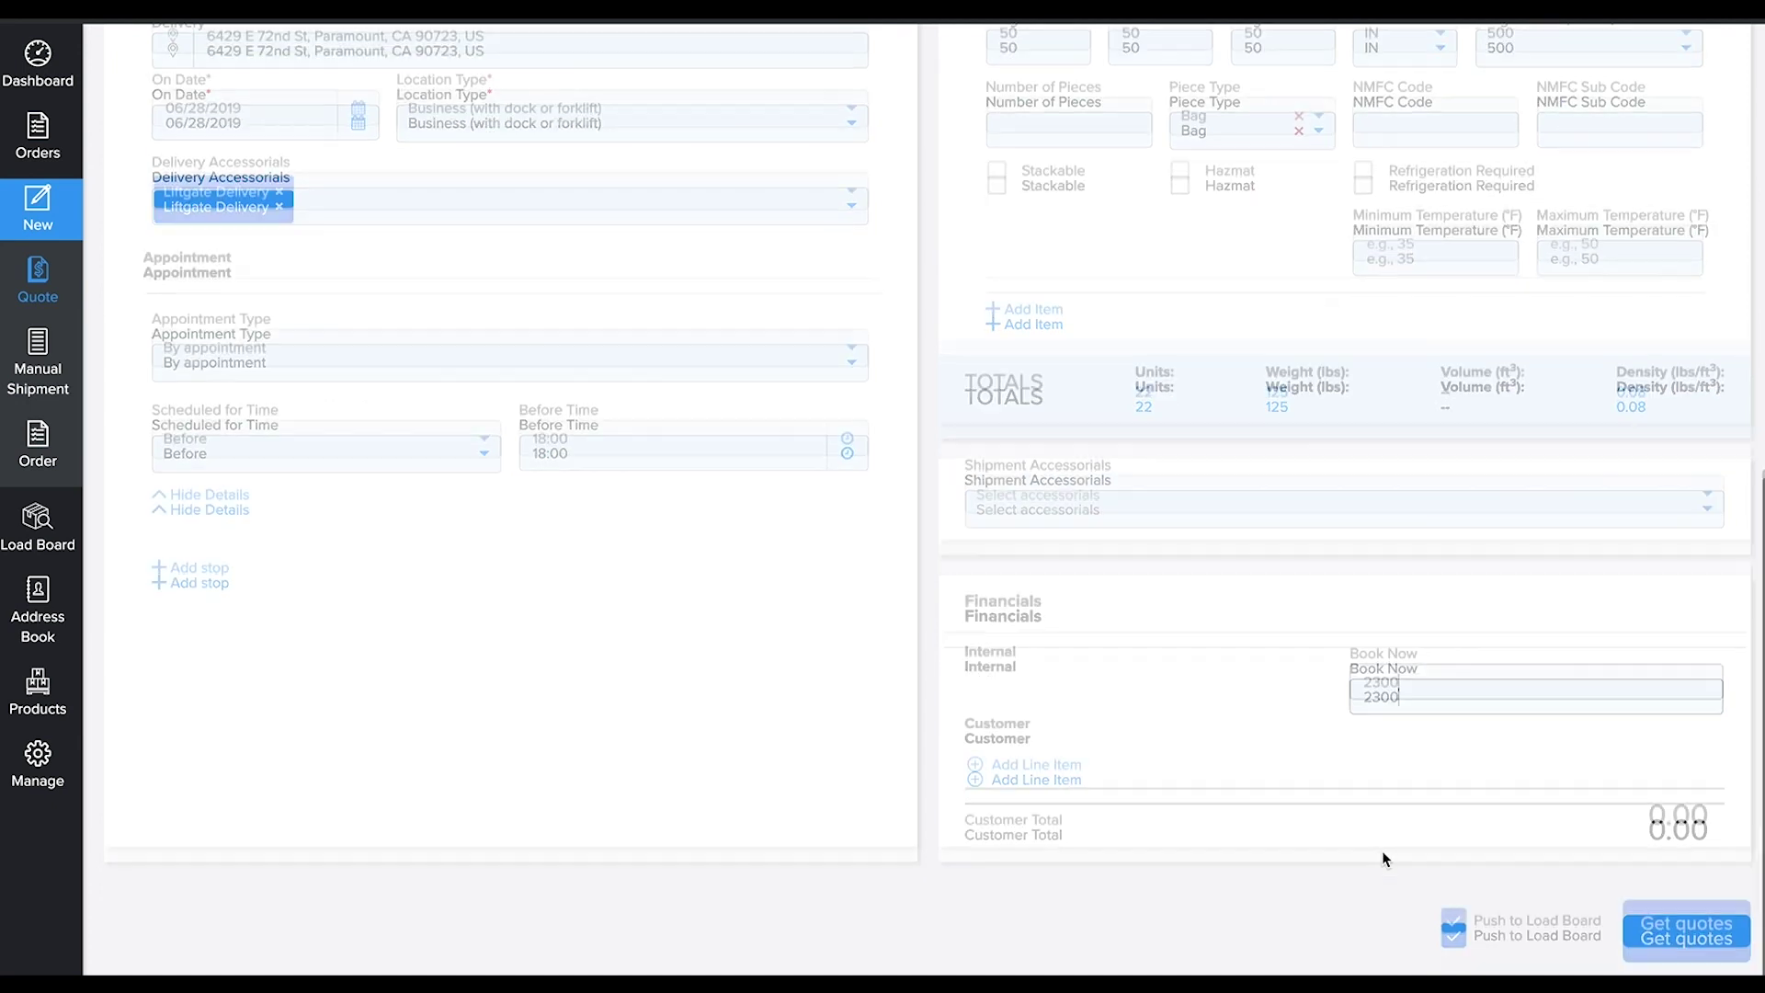
Request quotes with Book Now at 2300 and Push to Load Board still checked
click(1454, 922)
click(1456, 927)
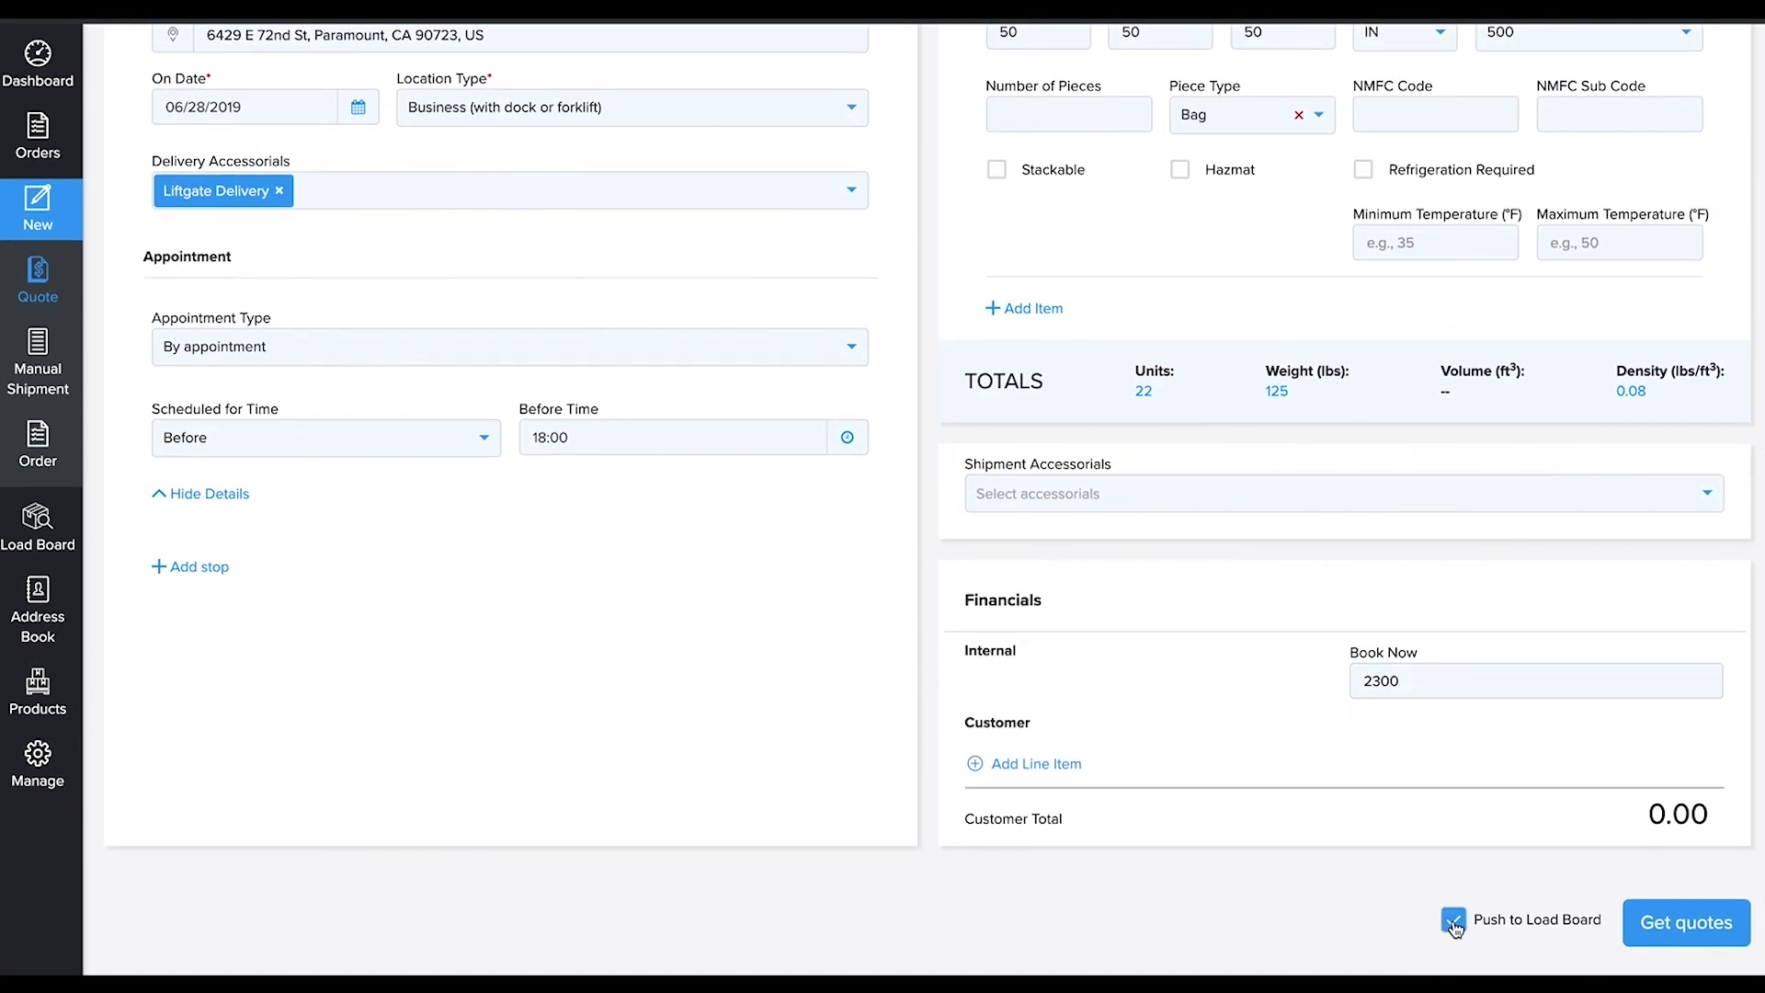
click(1699, 937)
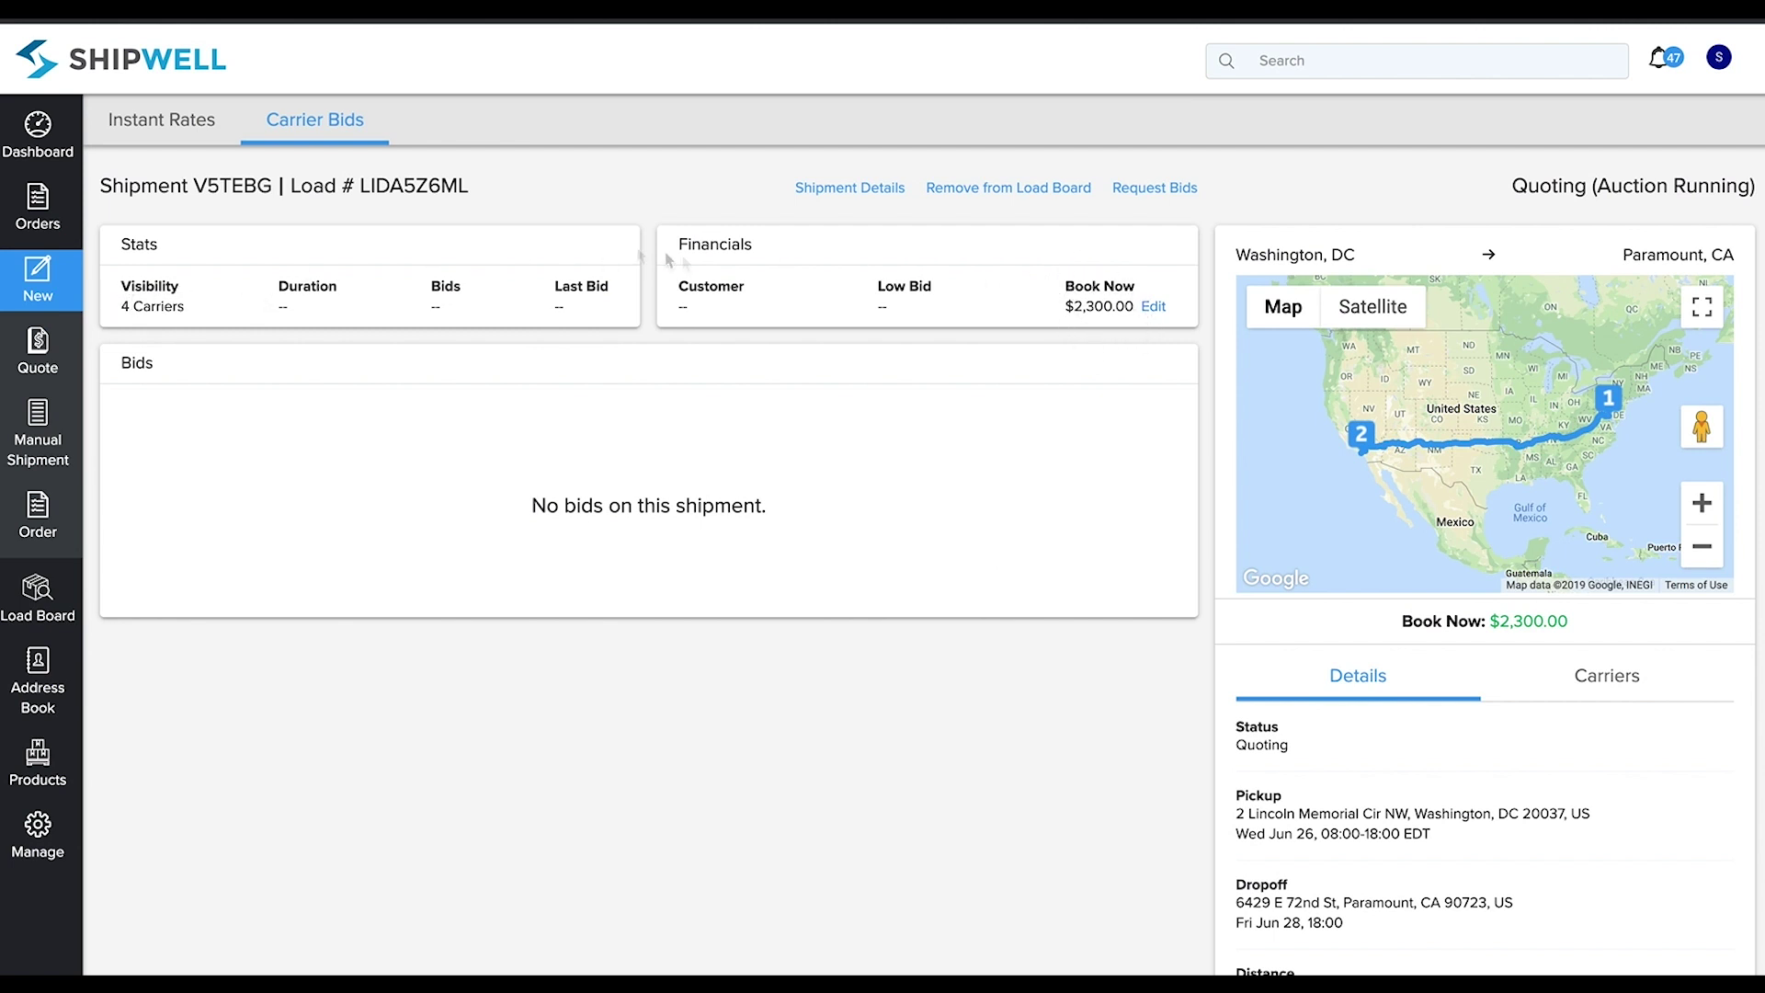
Open the Request Bids message for shipment V5TEBG from the Carrier Bids page
click(1148, 190)
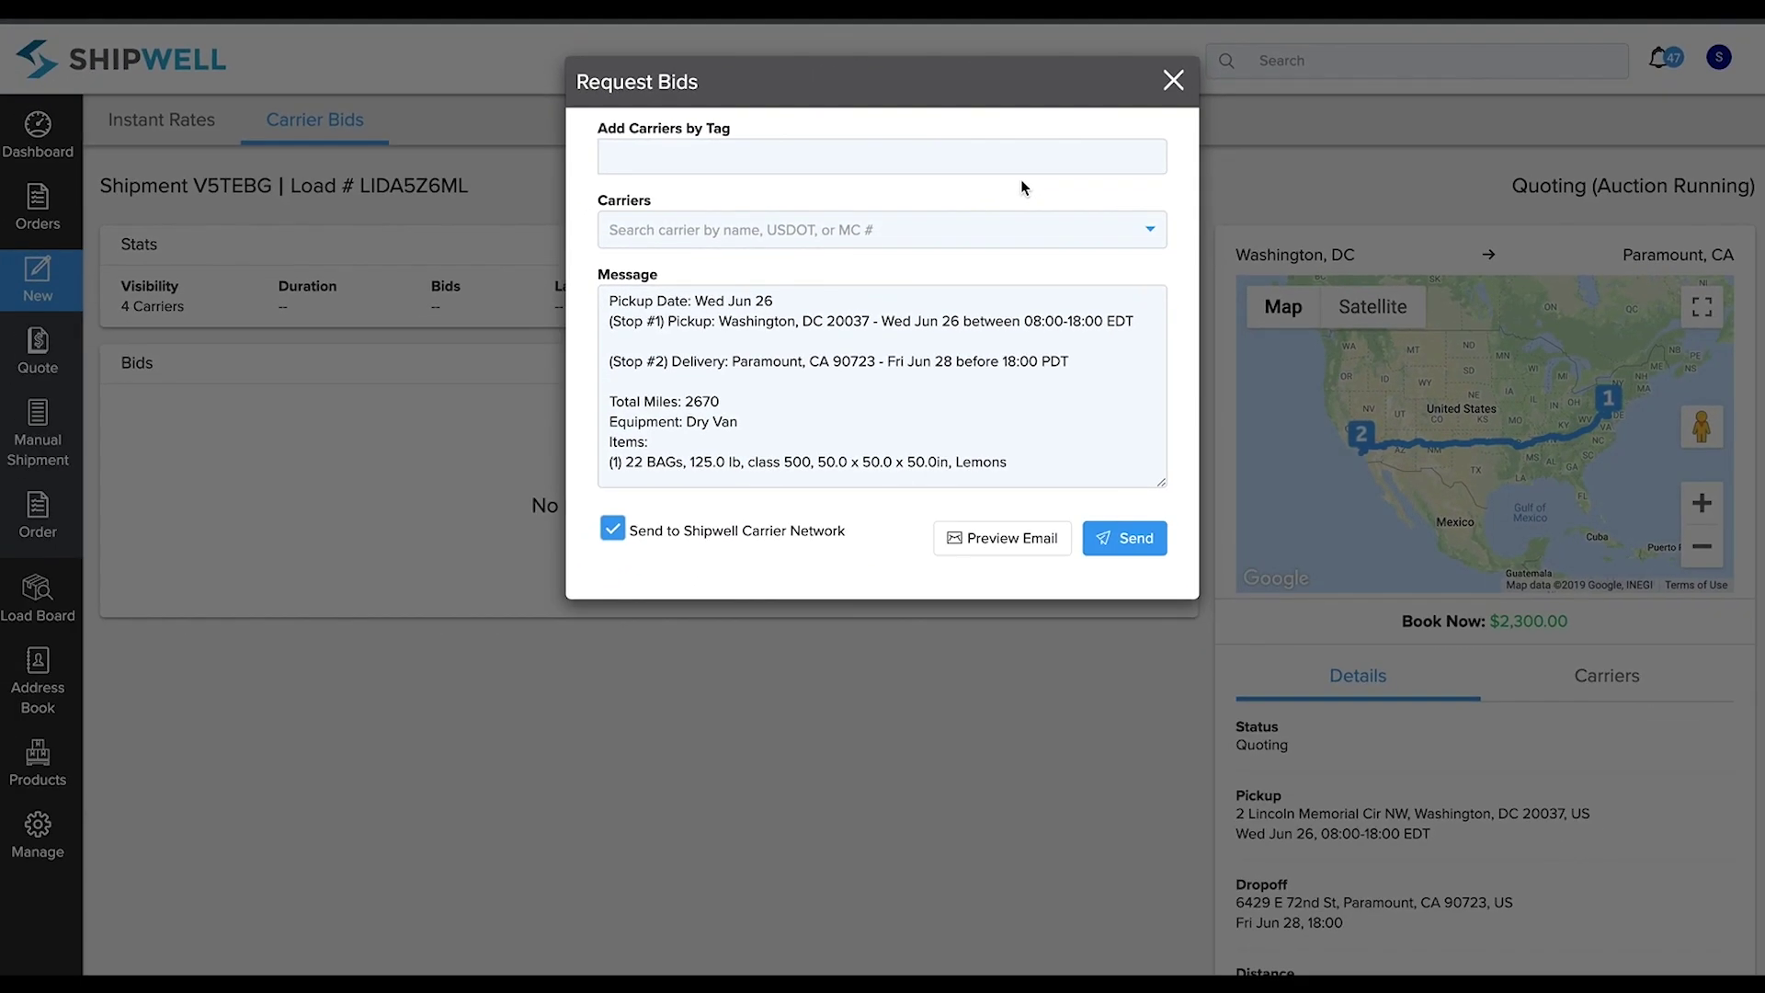
Send the bid request with Send to Shipwell Carrier Network left checked
click(613, 531)
click(614, 530)
click(1135, 537)
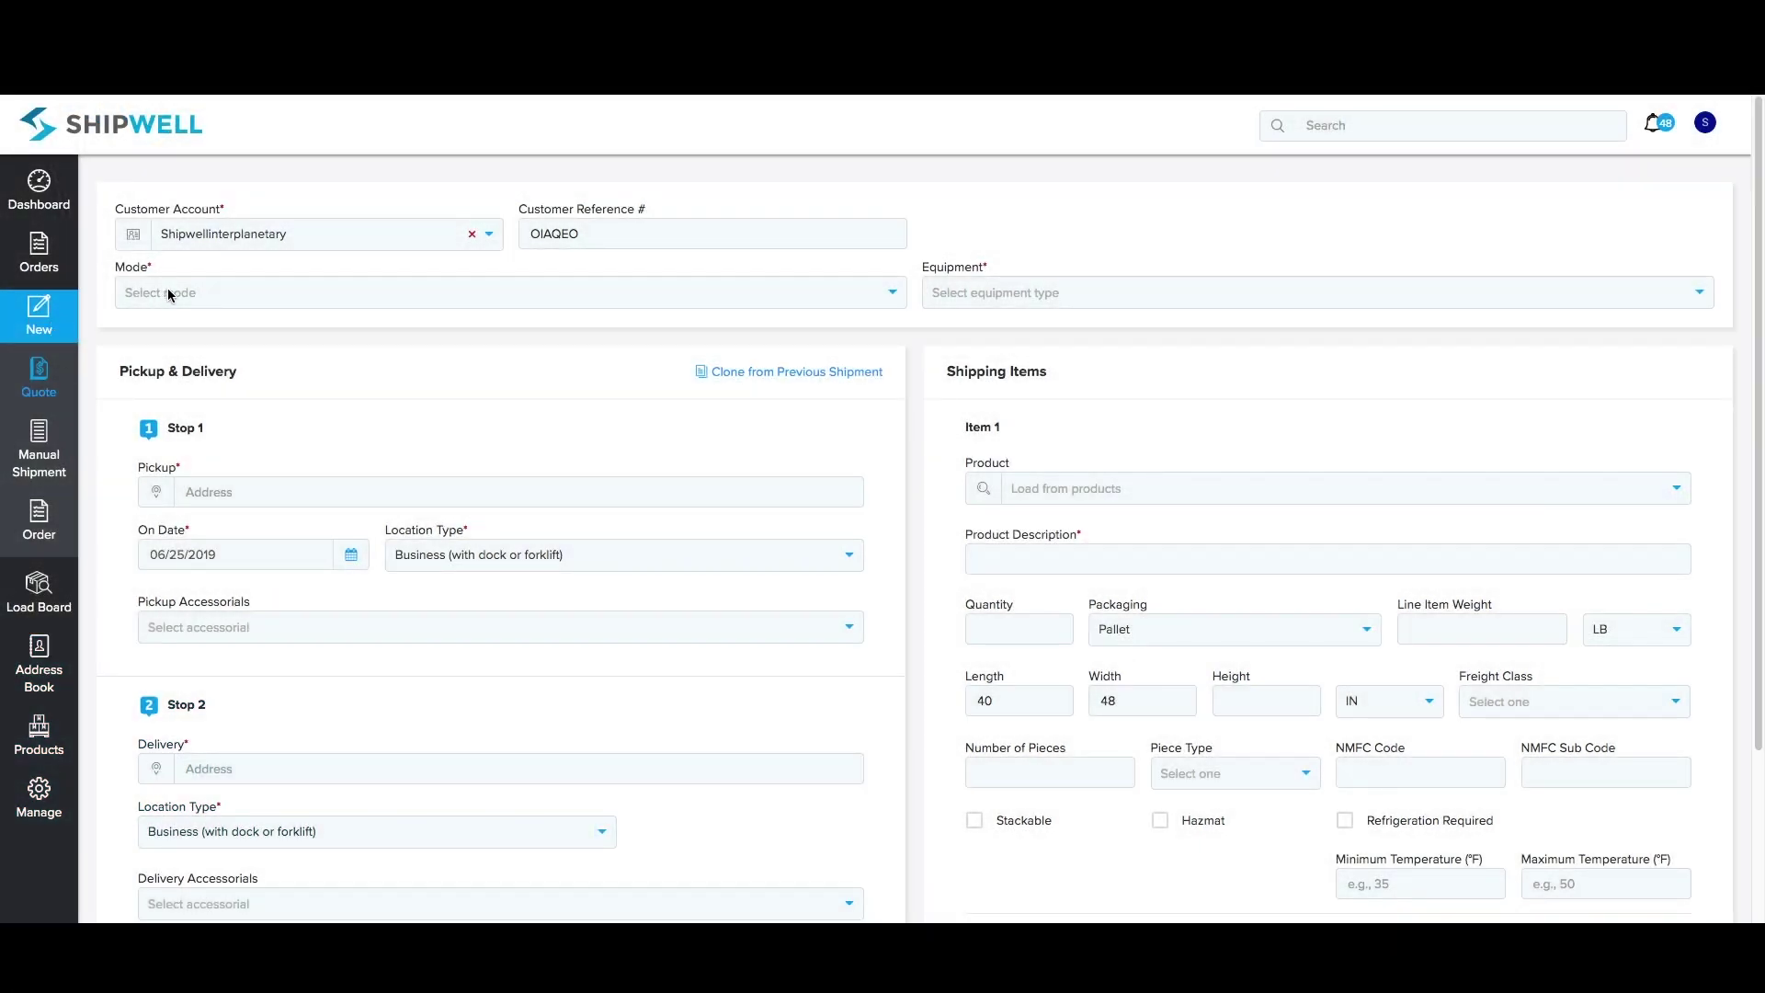
Switch the new quote's mode to Less Than Truckload
click(206, 292)
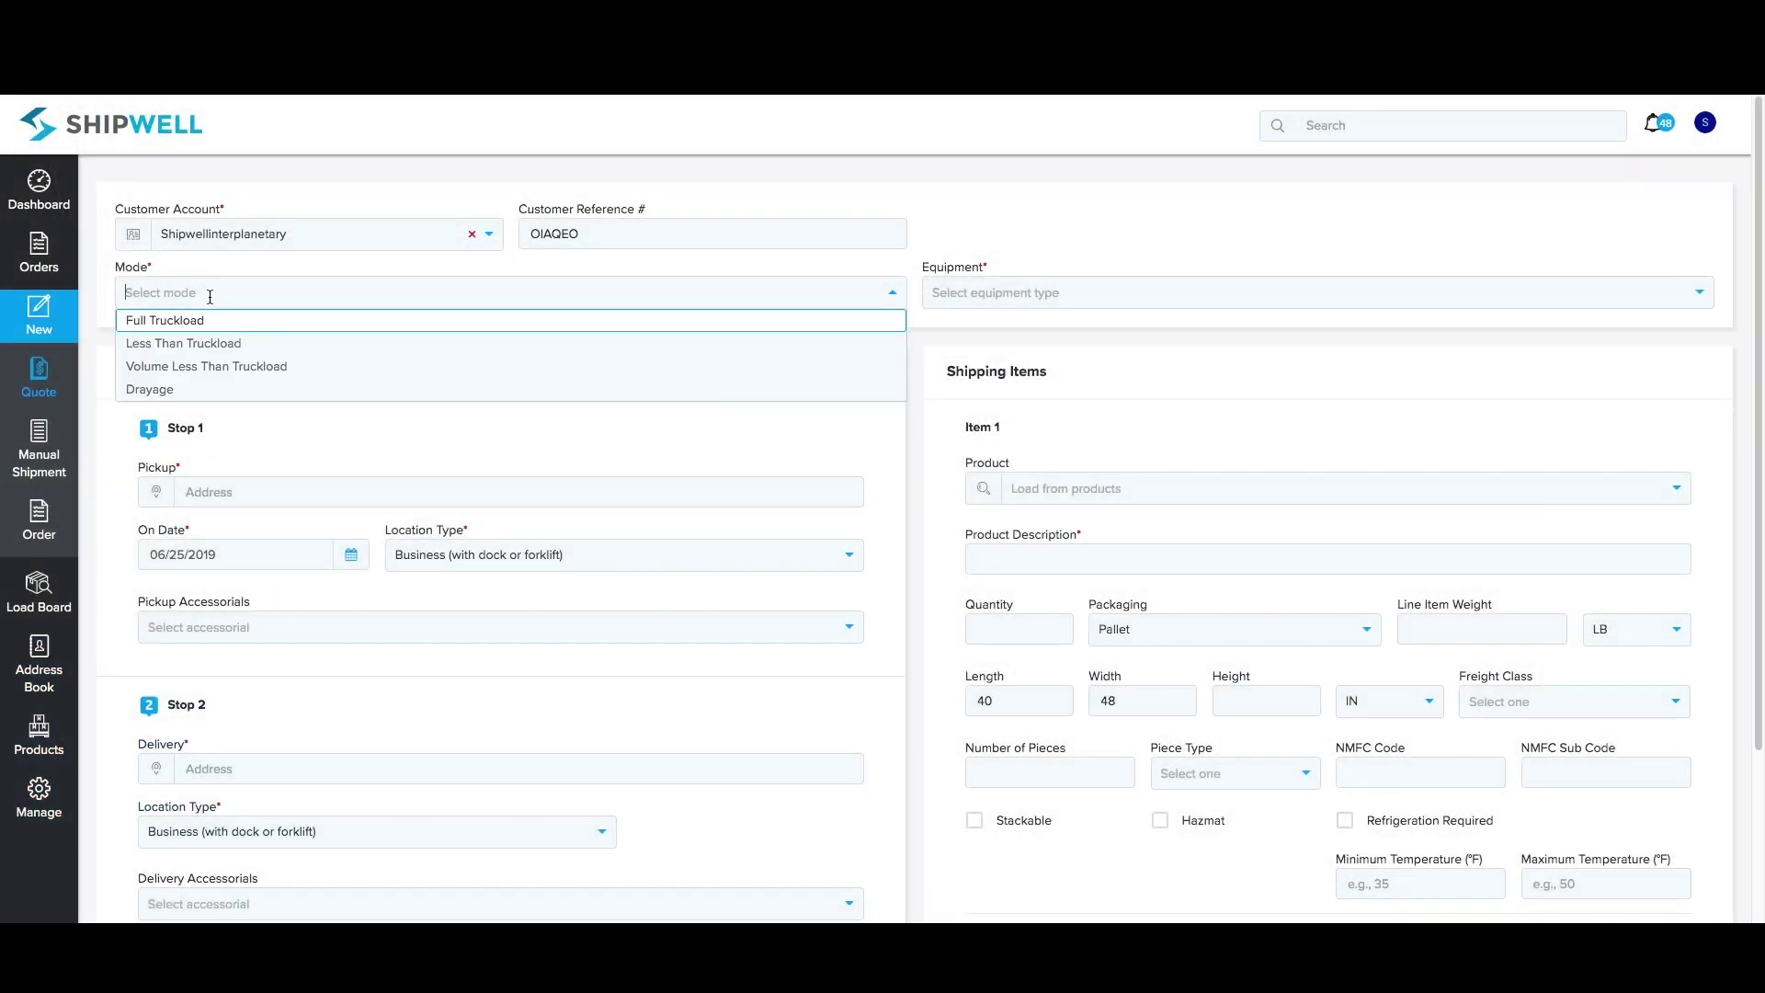
click(199, 346)
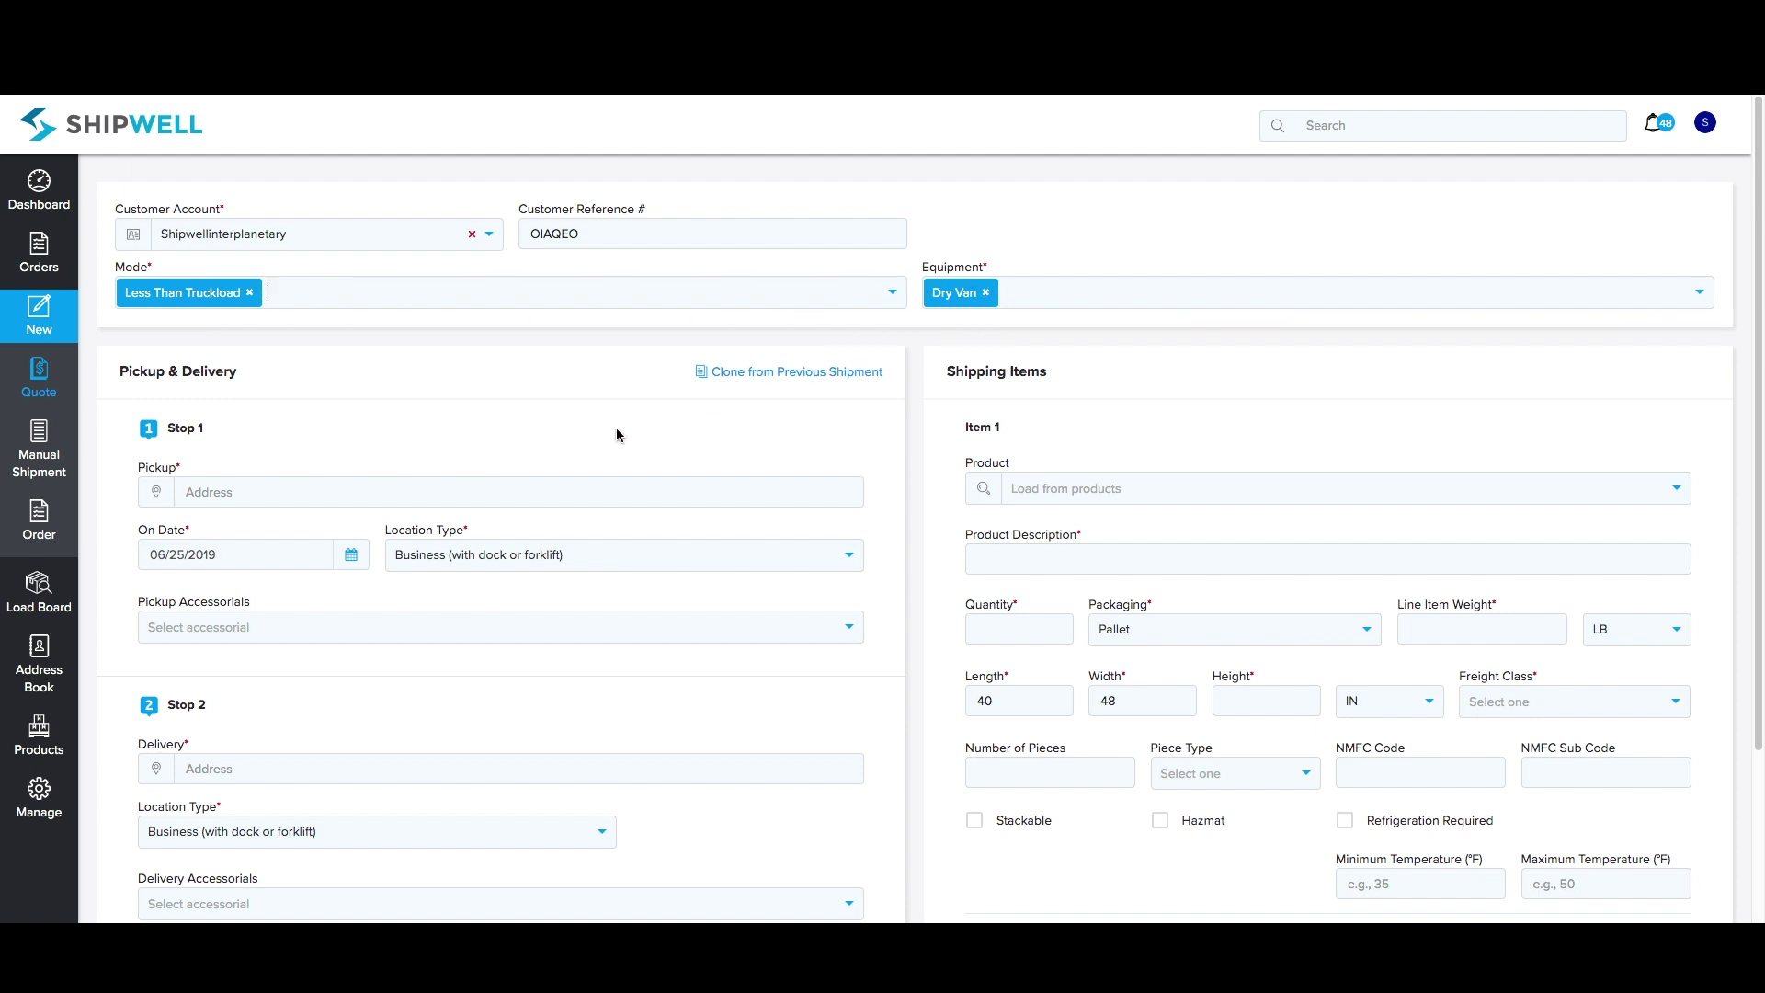
scroll(616, 431, down, 1)
scroll(600, 420, down, 1)
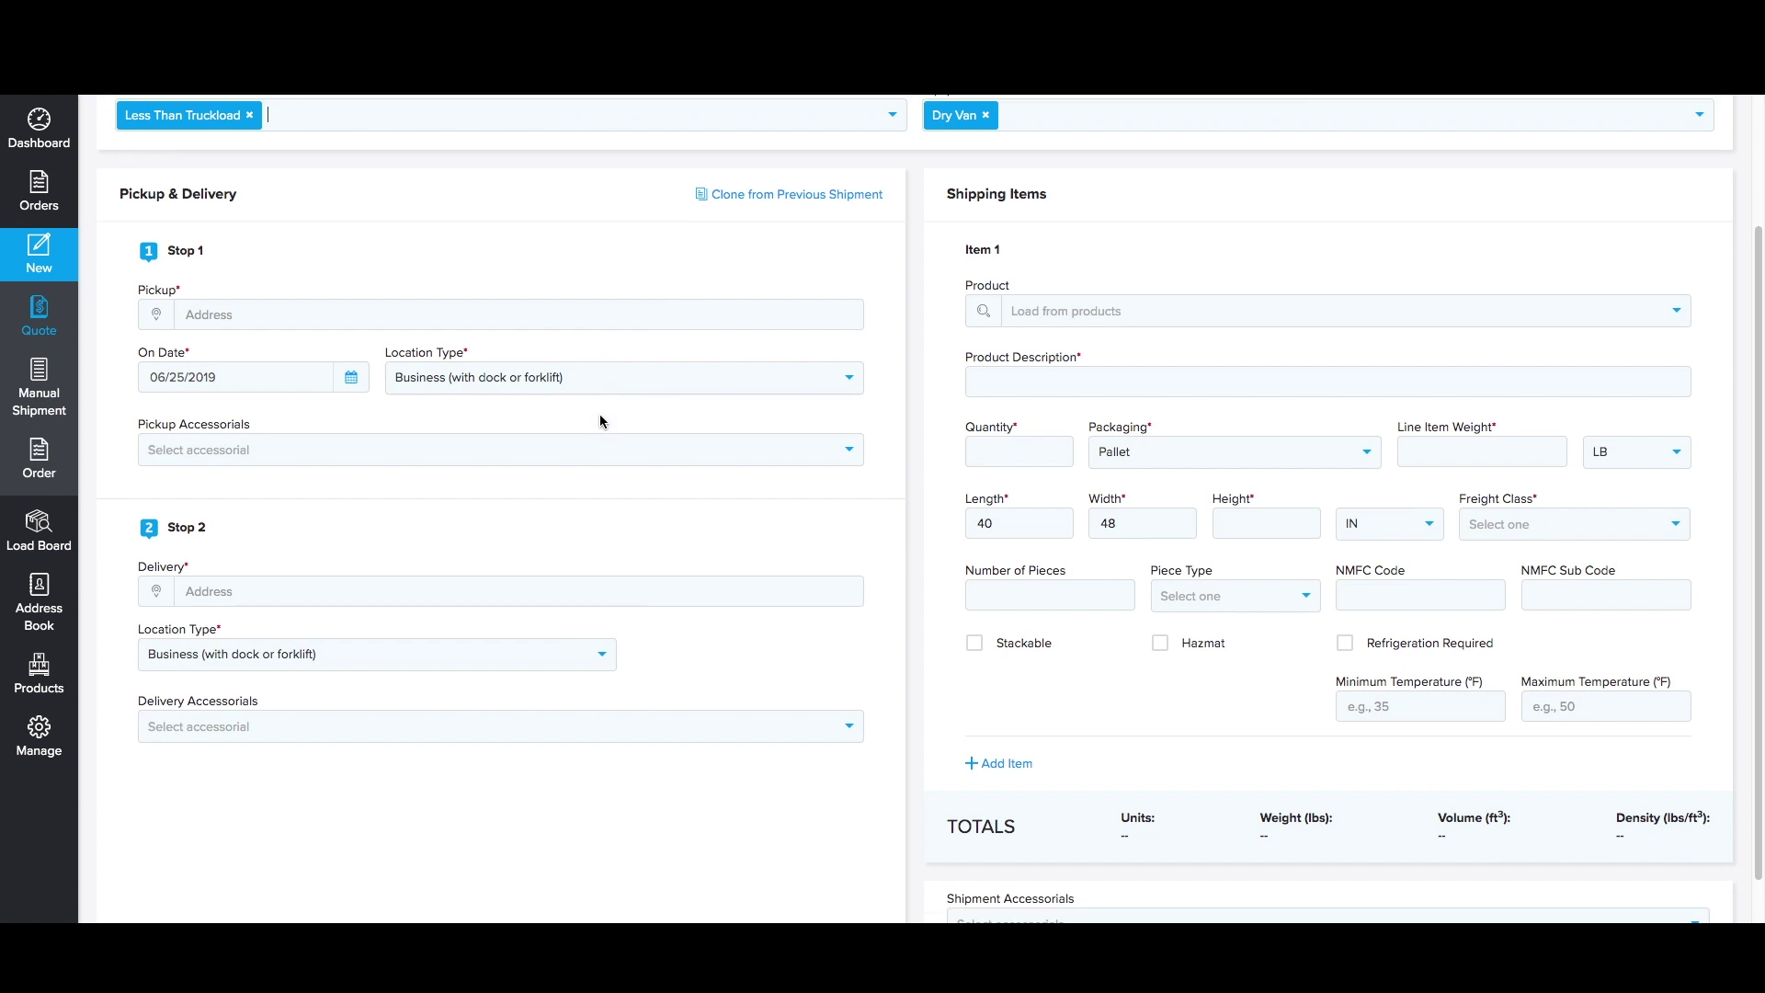
Set the ShipCentral Austin pickup for 06/28/2019 as a dock business with Inside Pickup
click(339, 315)
text(ship)
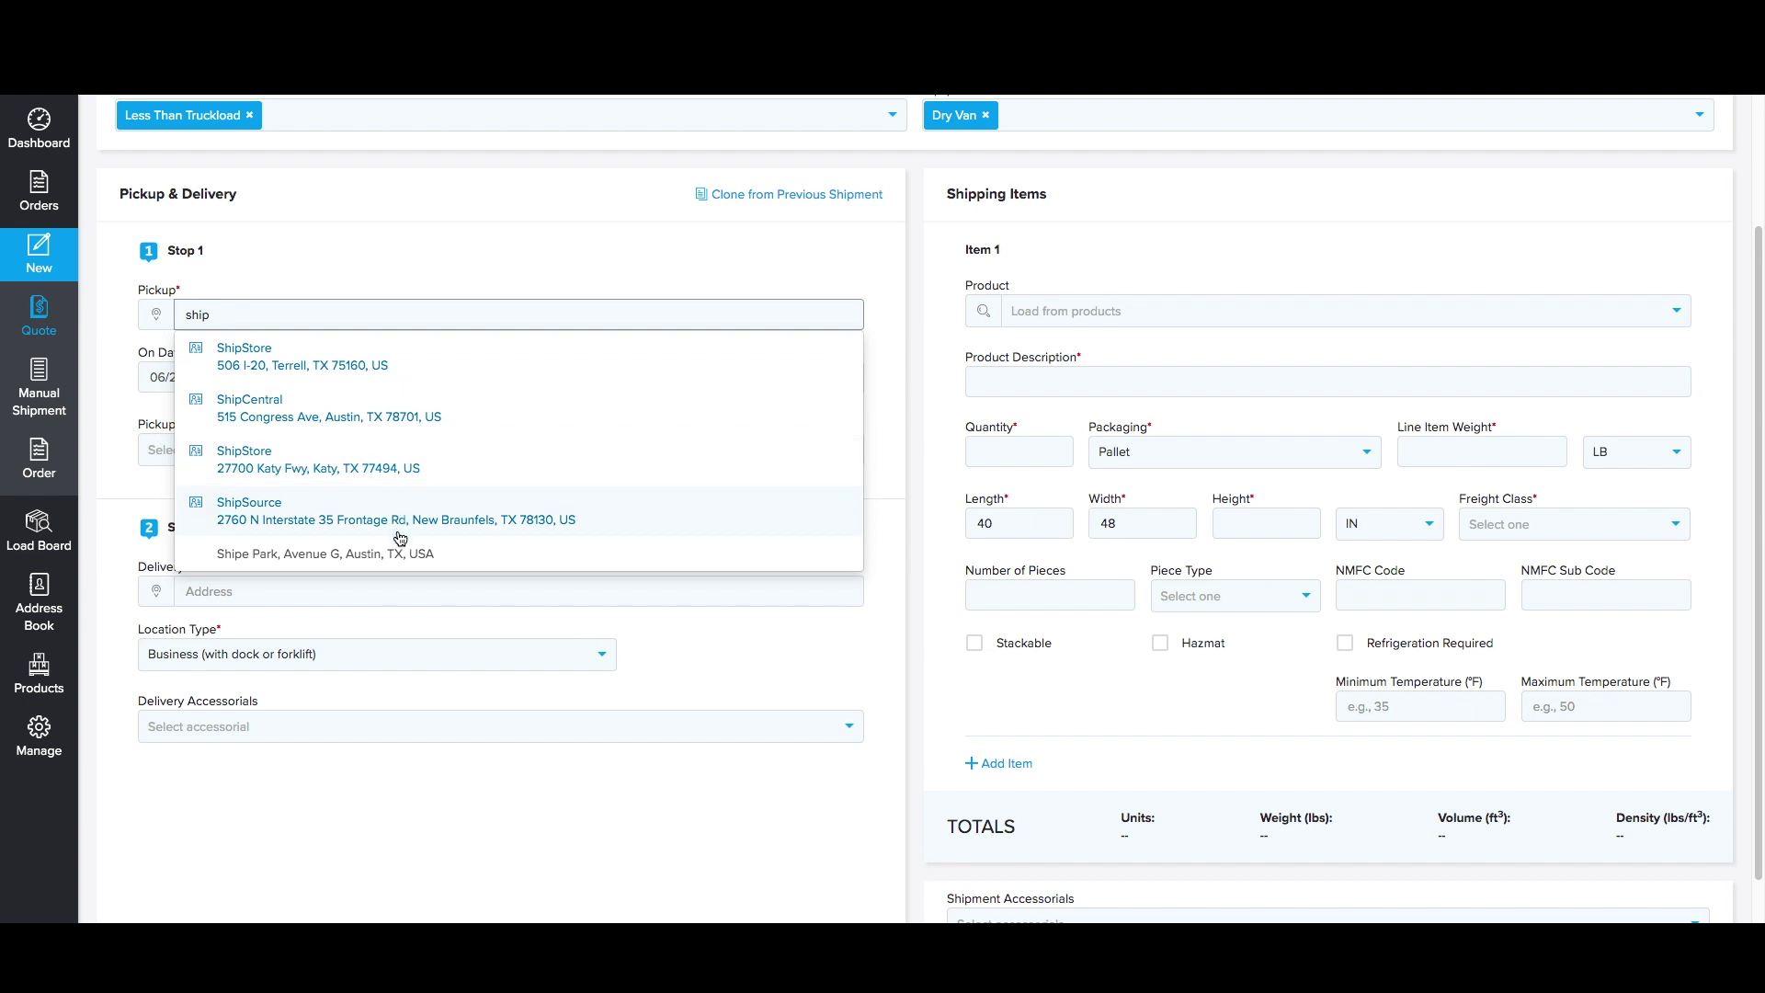
click(398, 414)
click(356, 385)
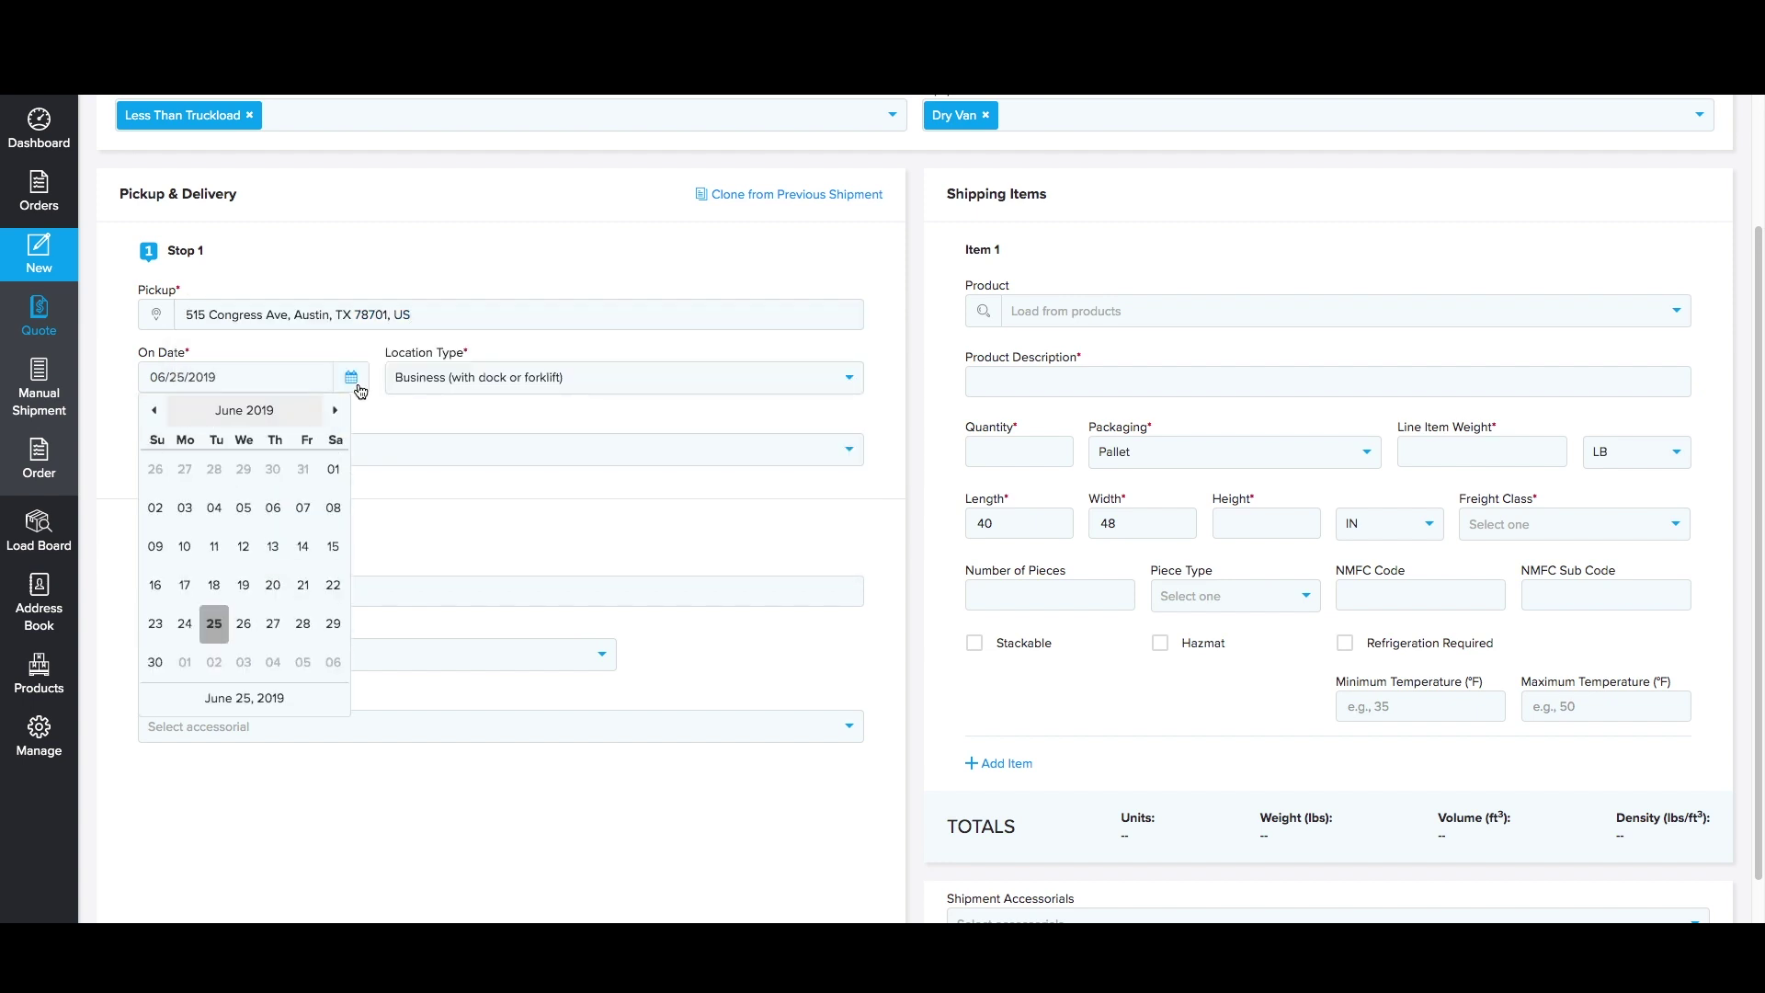
click(303, 623)
click(552, 382)
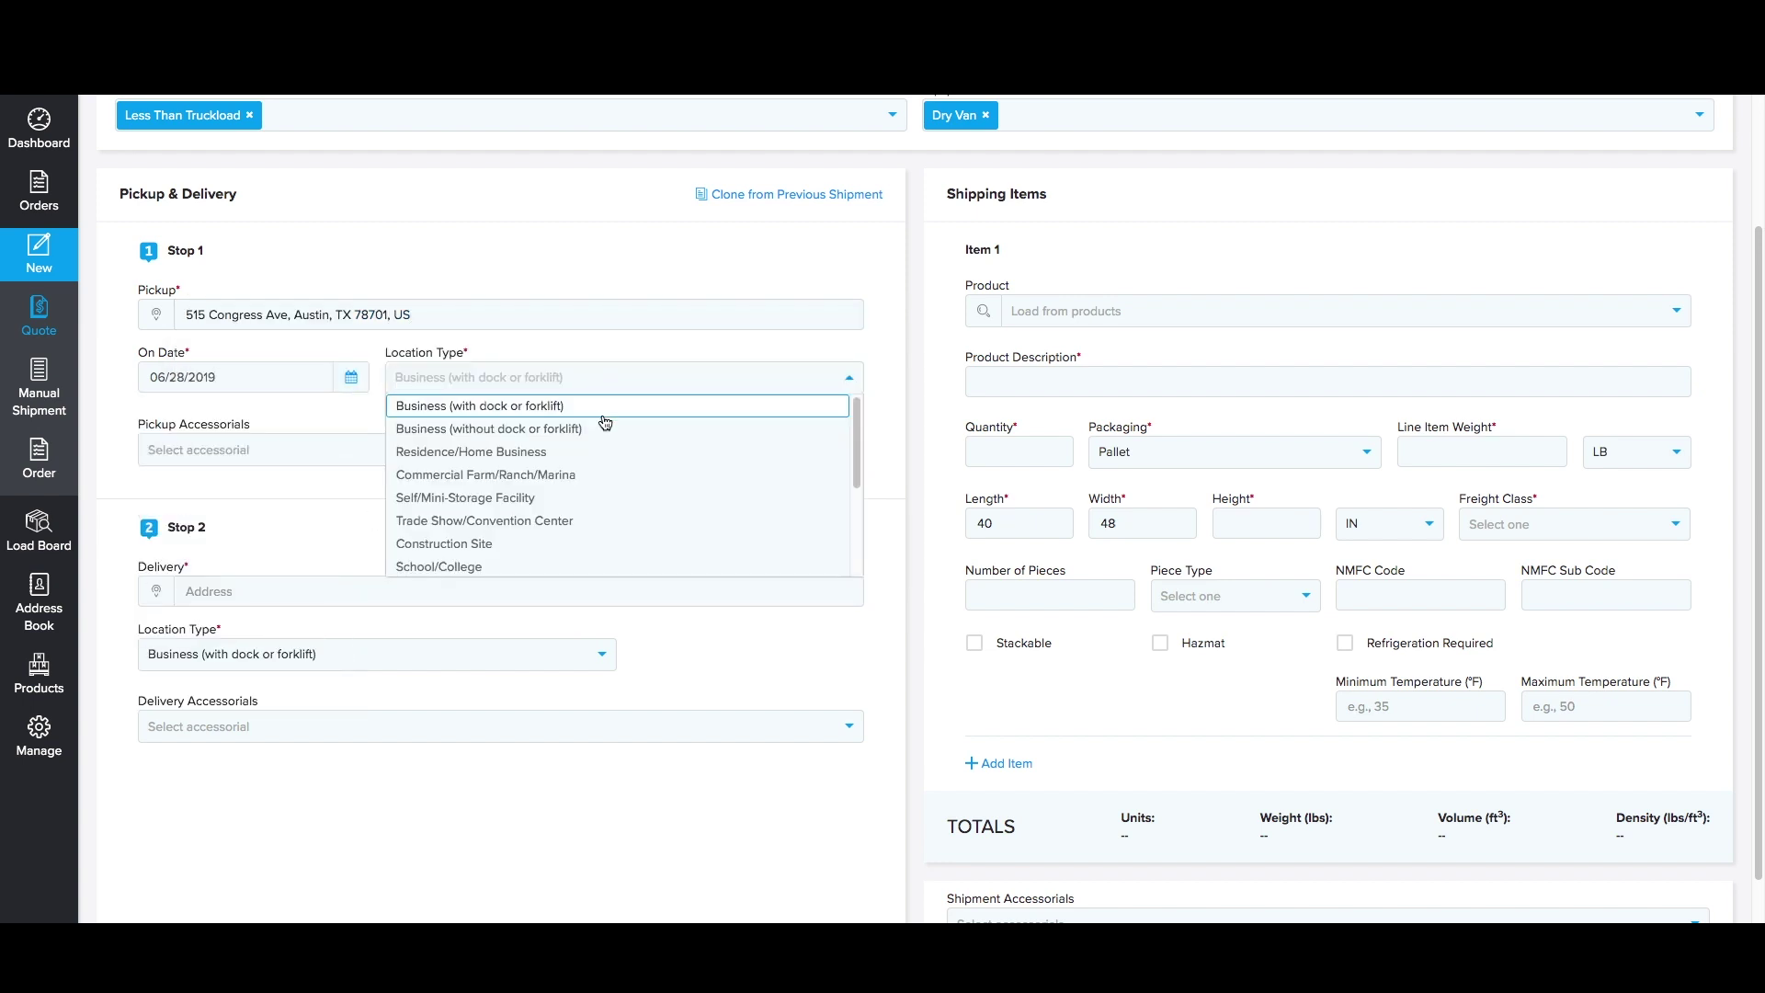
click(584, 408)
click(441, 455)
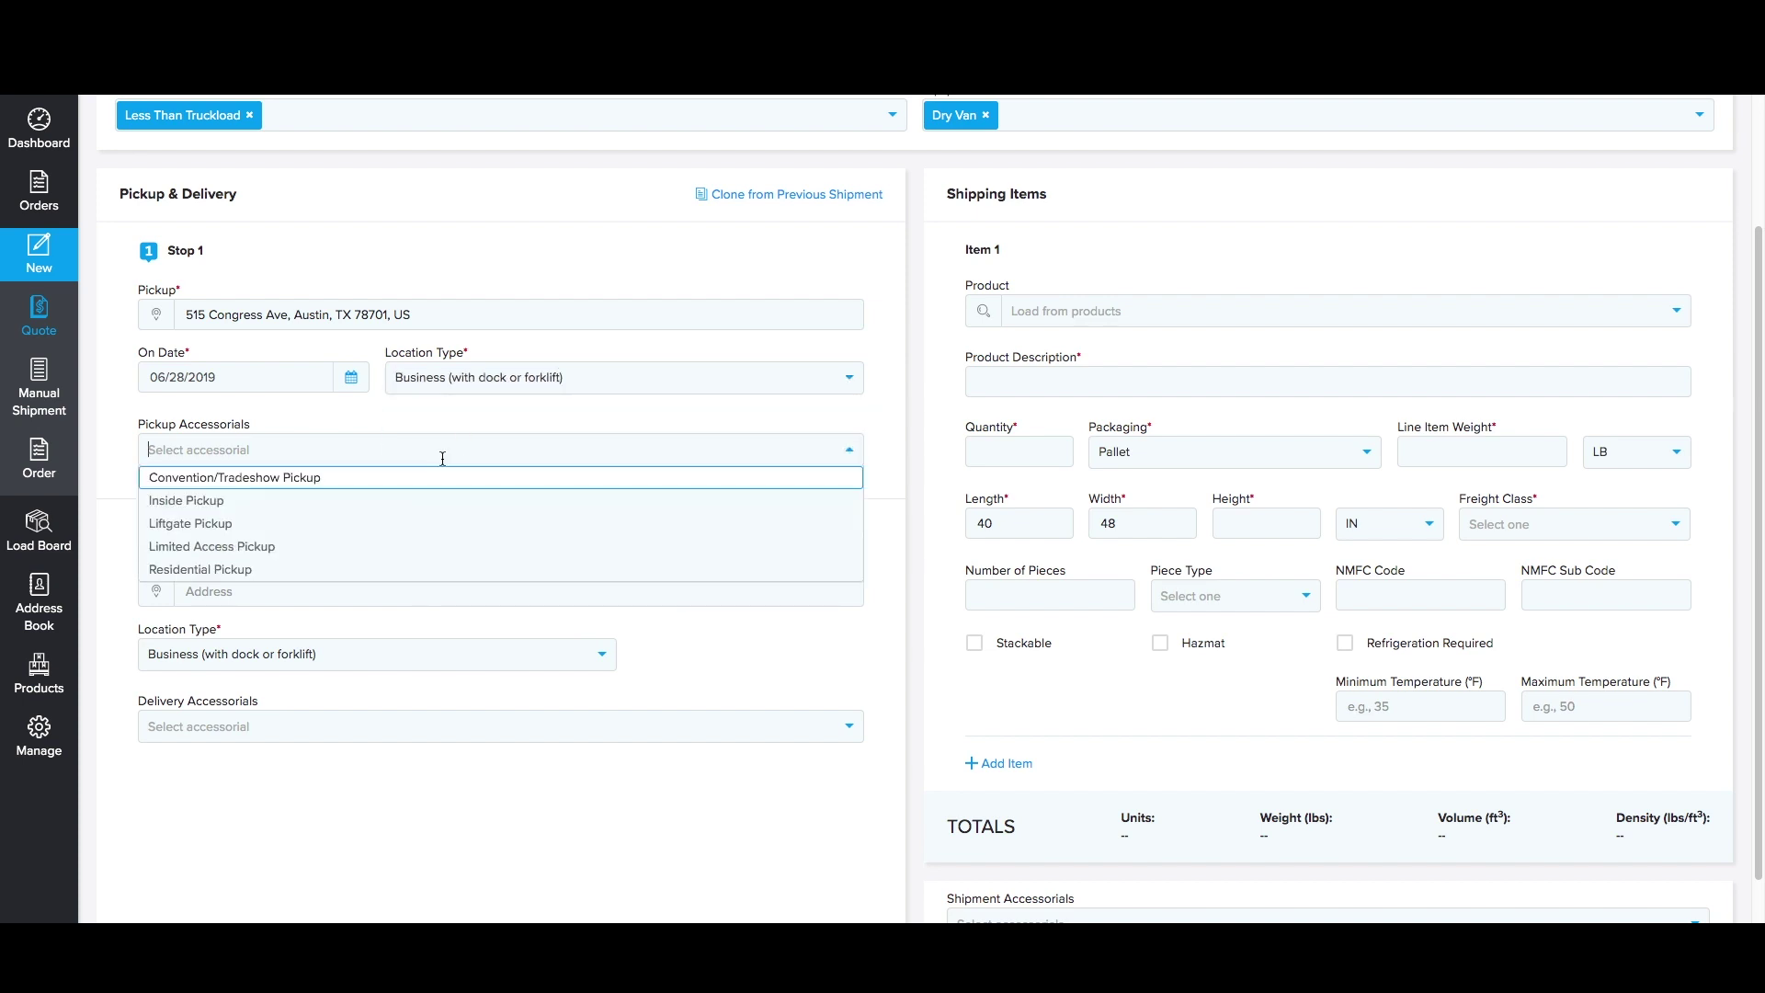
click(442, 499)
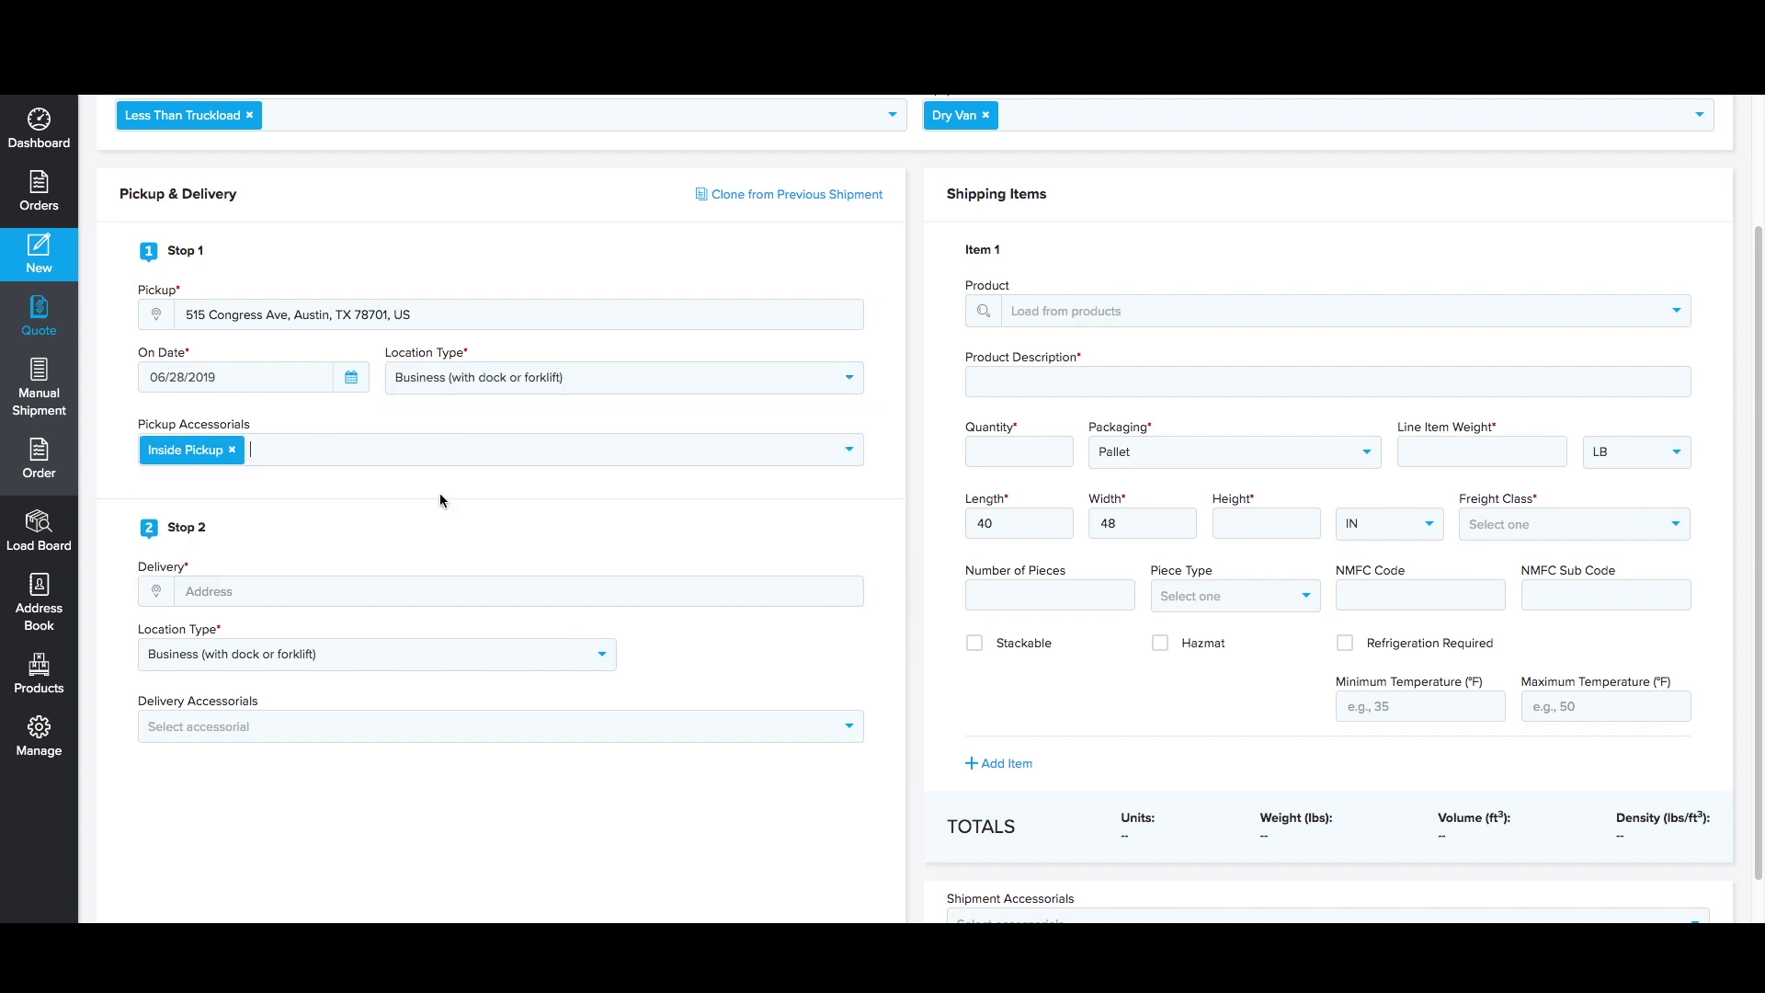
Deliver to ShipSource's New Braunfels address as a dock business with no accessorials
click(297, 590)
text(ship)
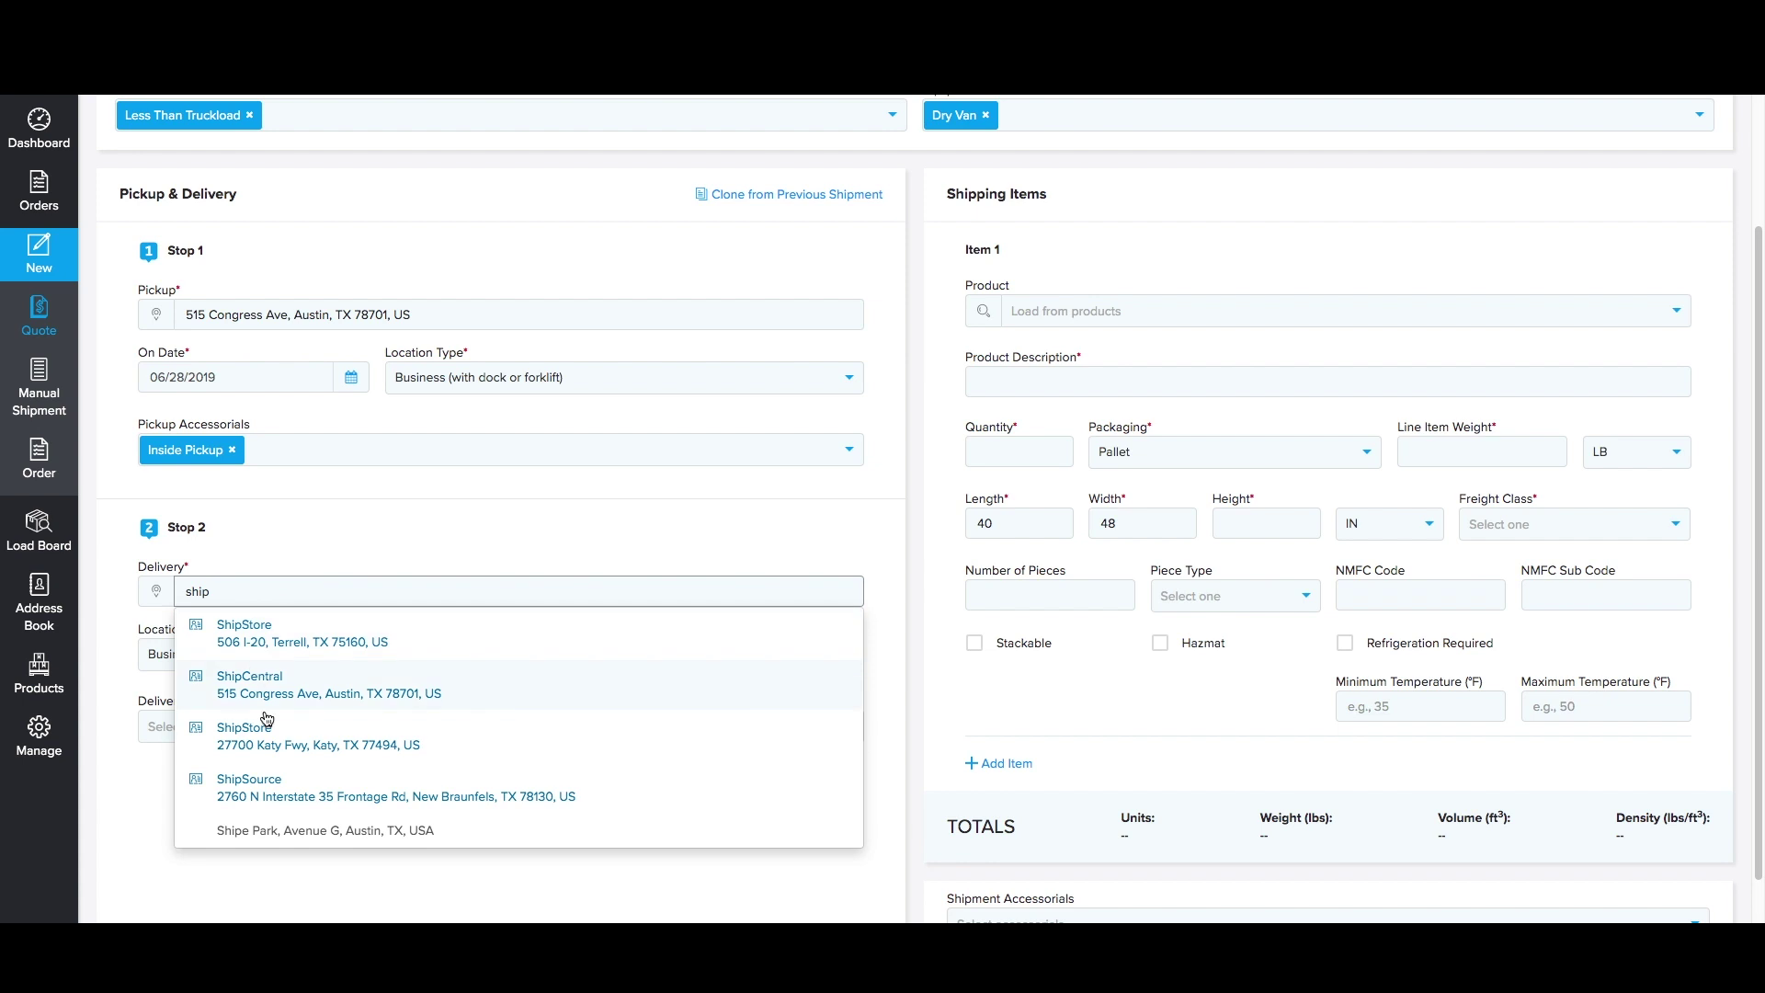
click(268, 786)
click(265, 654)
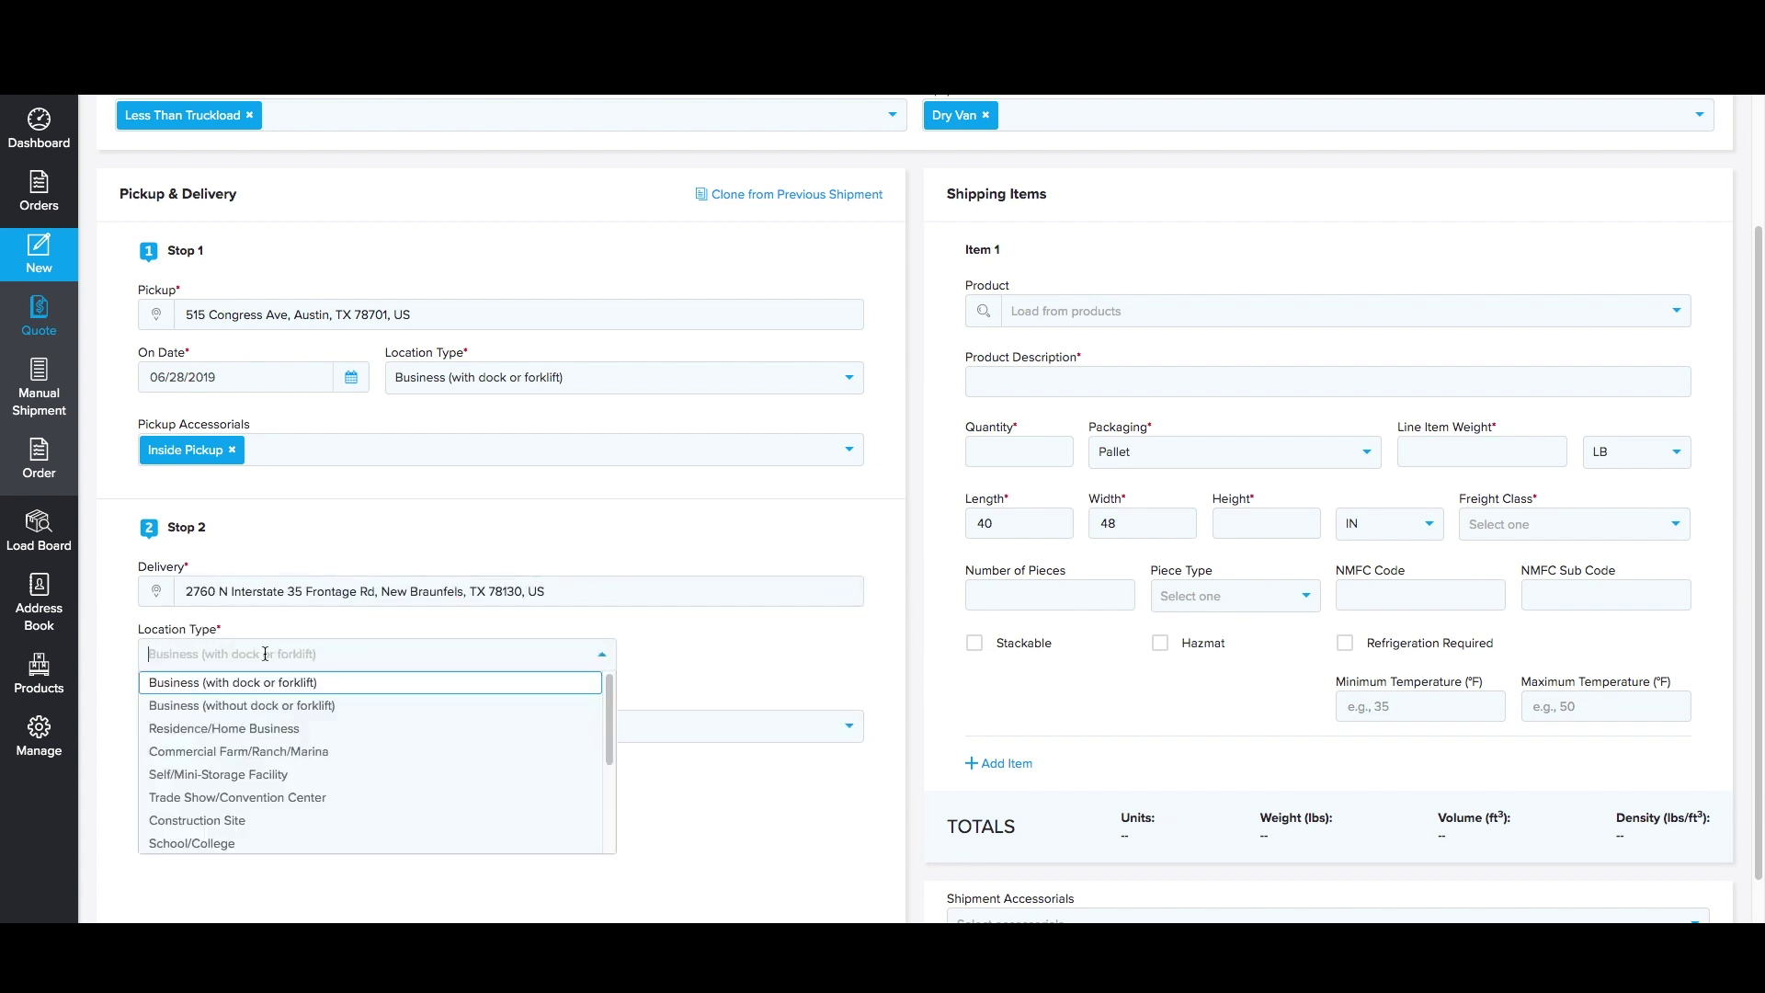
click(270, 690)
click(300, 727)
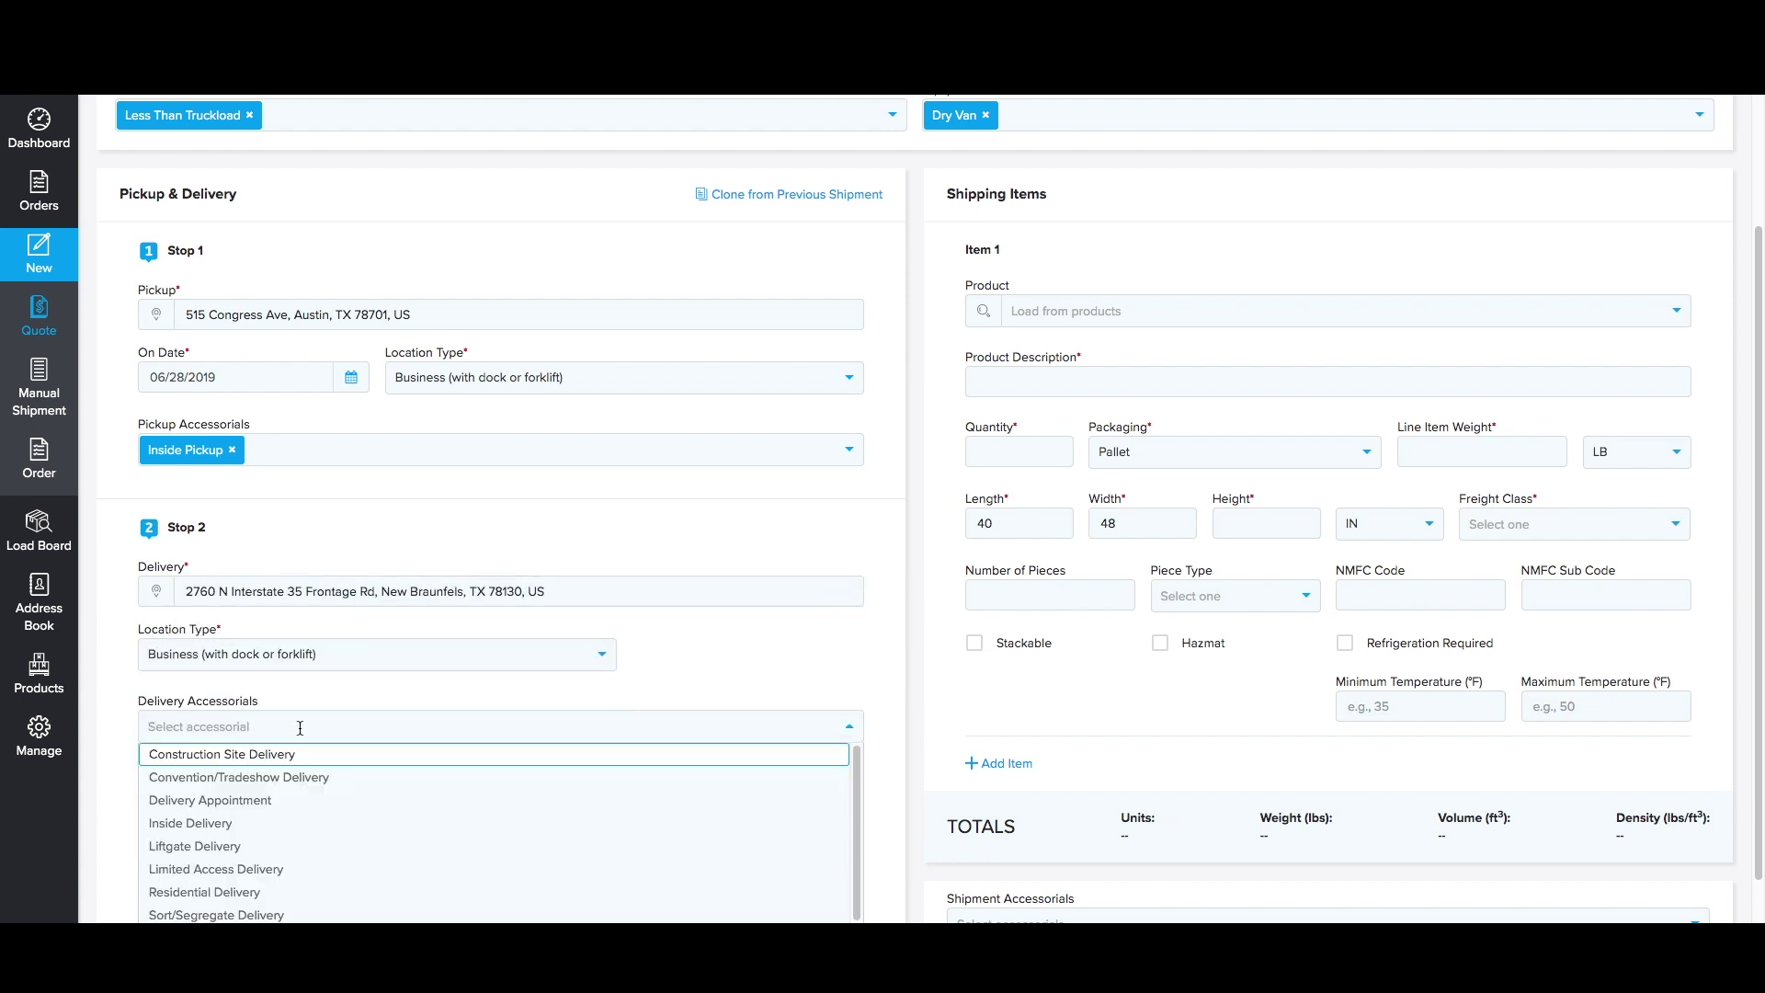
click(309, 701)
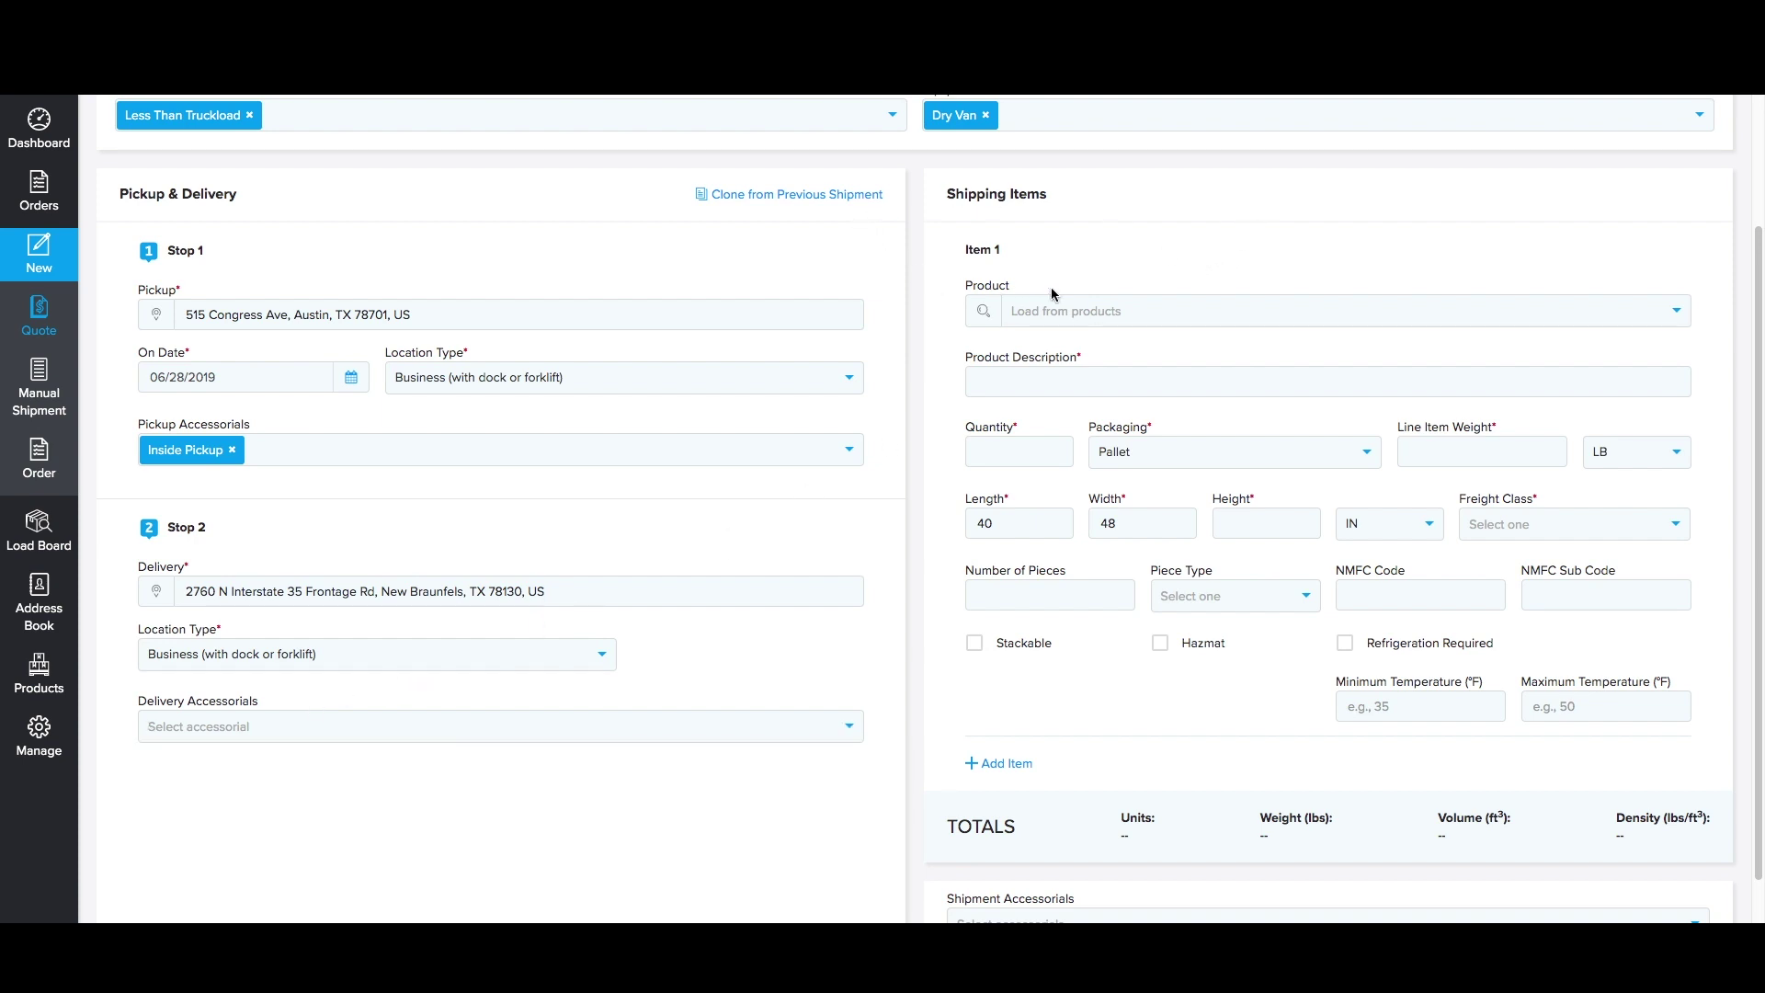
Enter item Lemons123 with quantity 1, mark it stackable, and request carrier quotes
click(1082, 311)
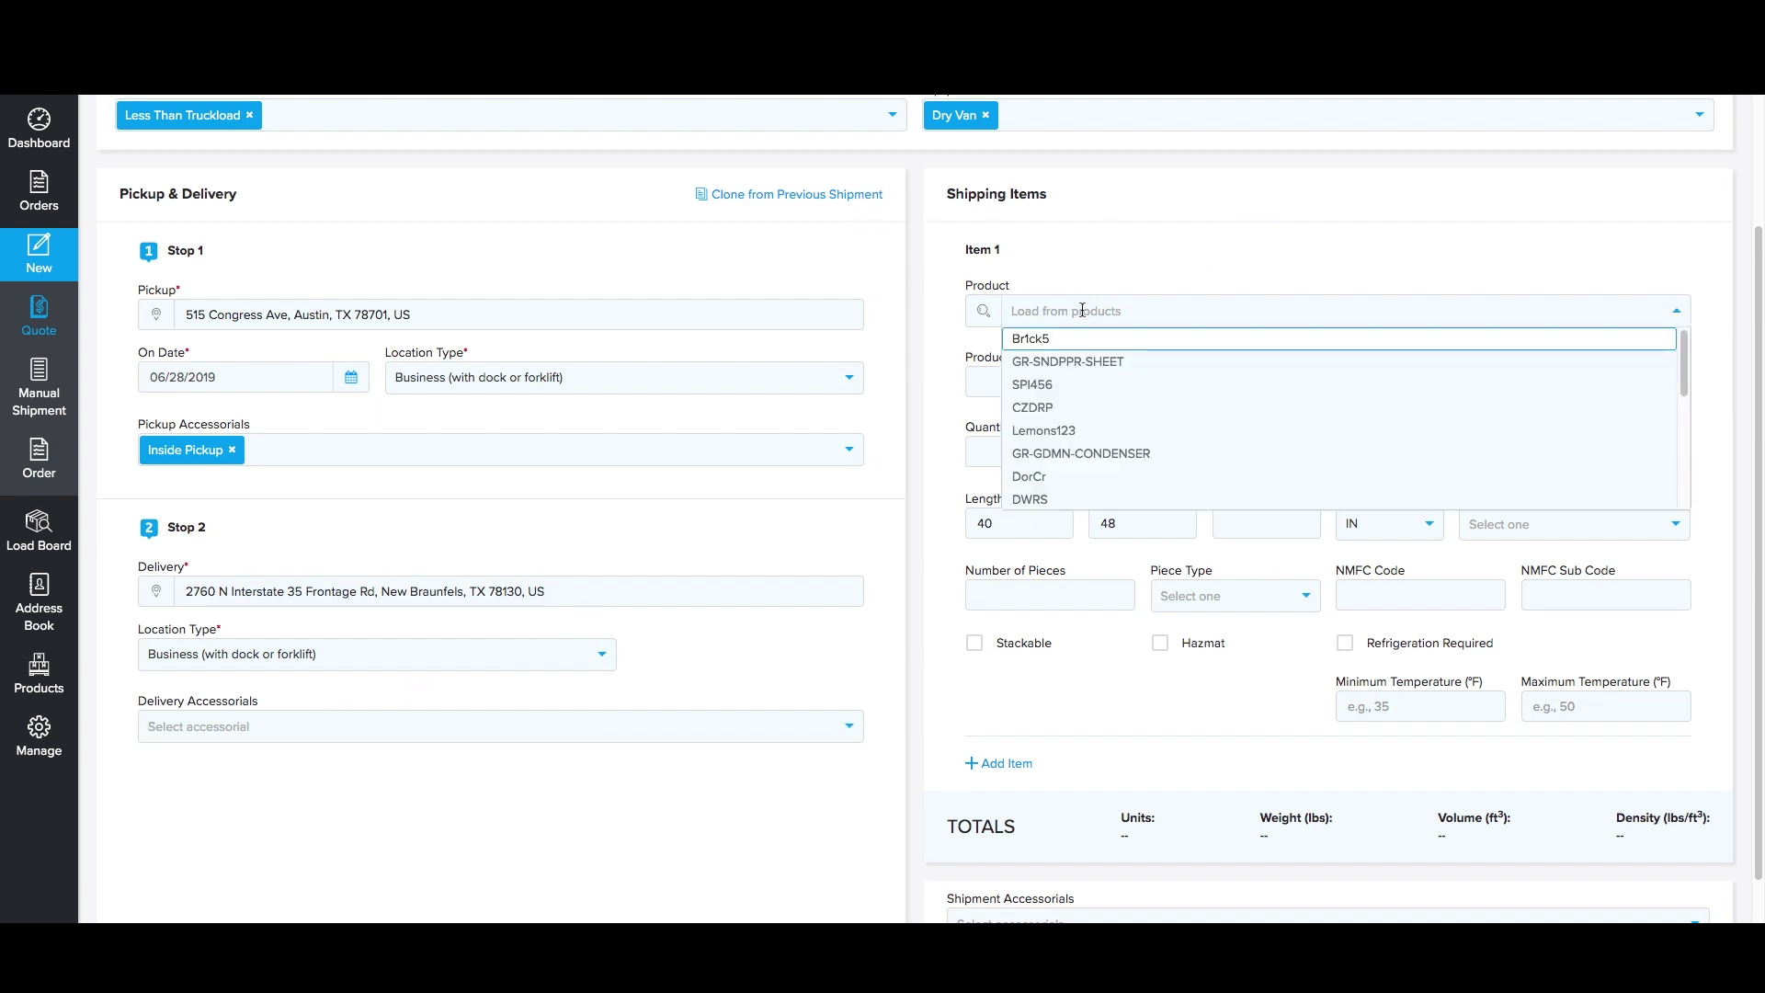
click(1074, 431)
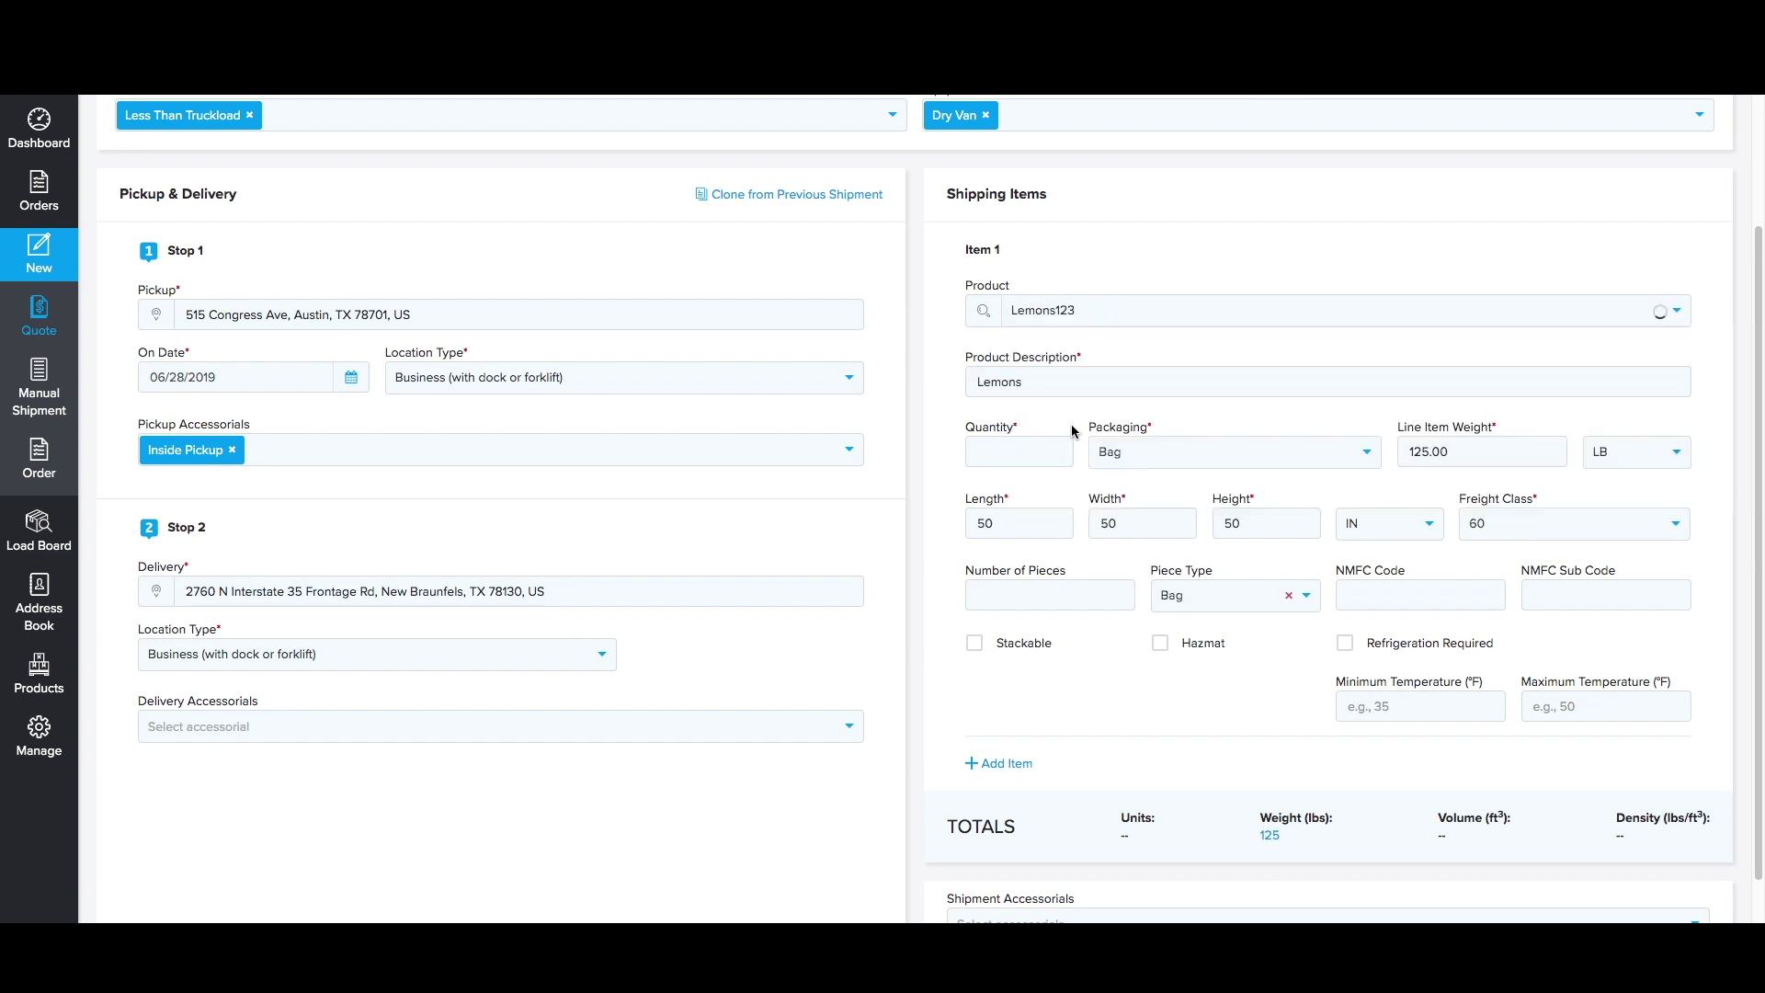
click(1012, 453)
text(1)
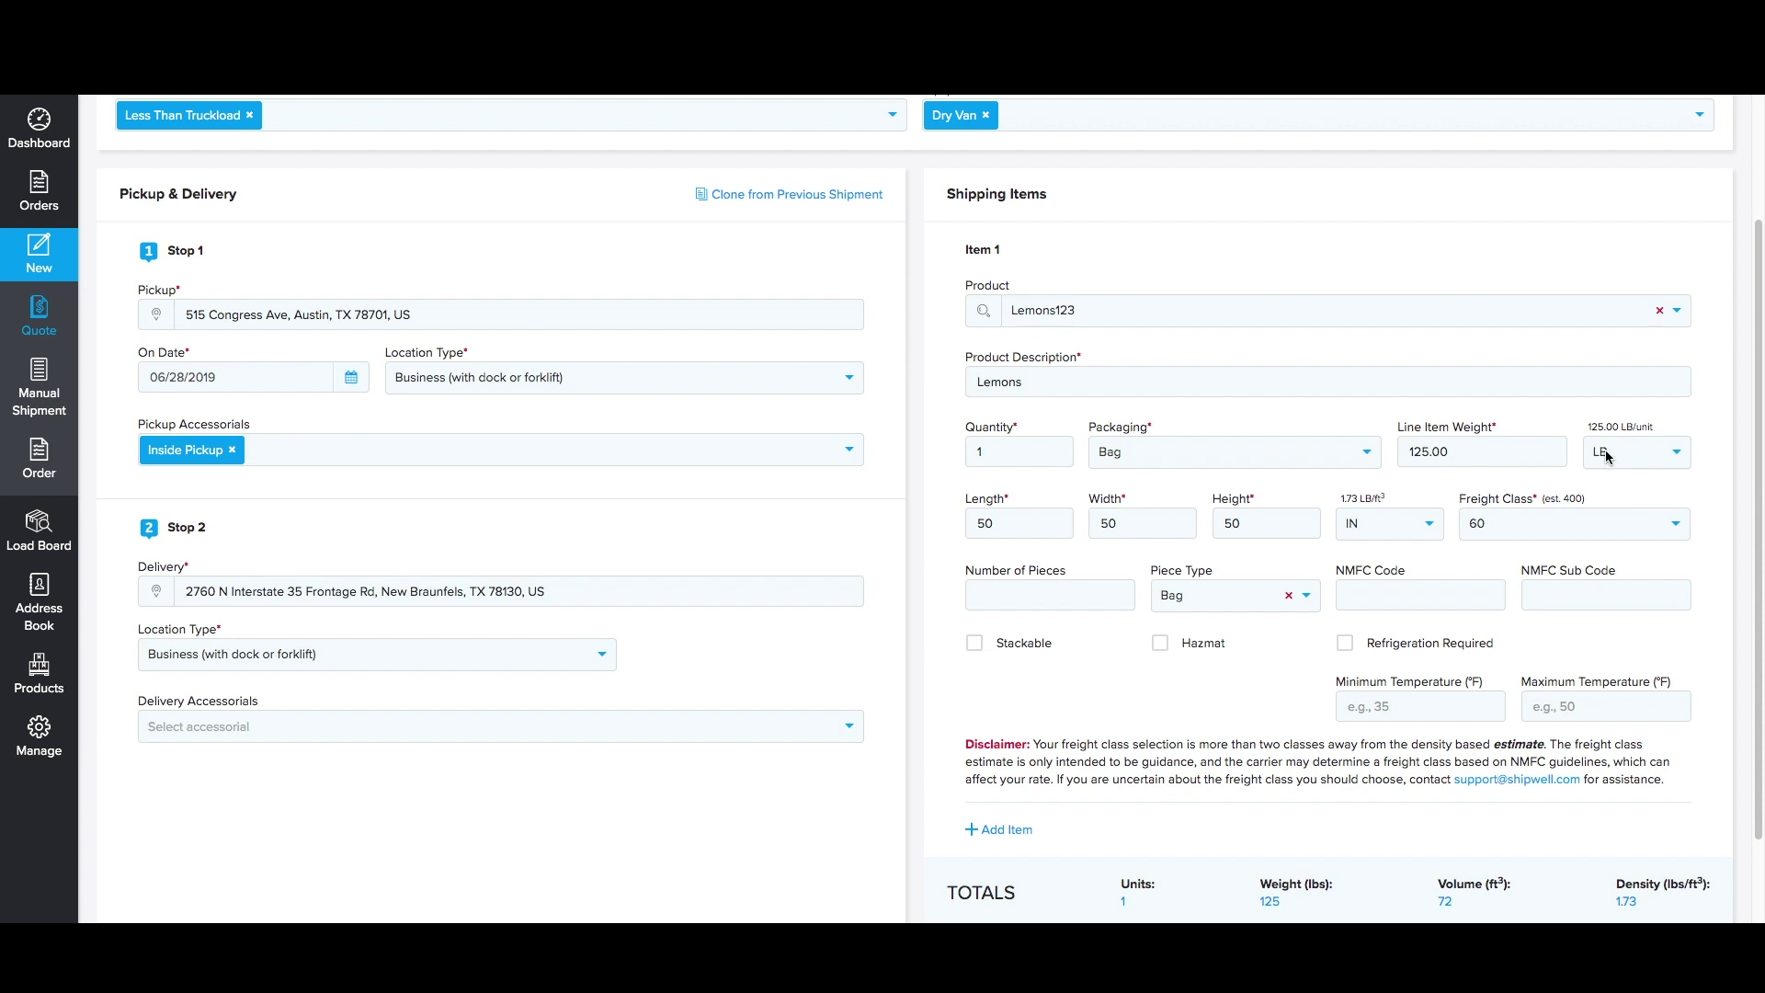
click(977, 643)
scroll(1294, 708, down, 1)
scroll(1294, 708, down, 2)
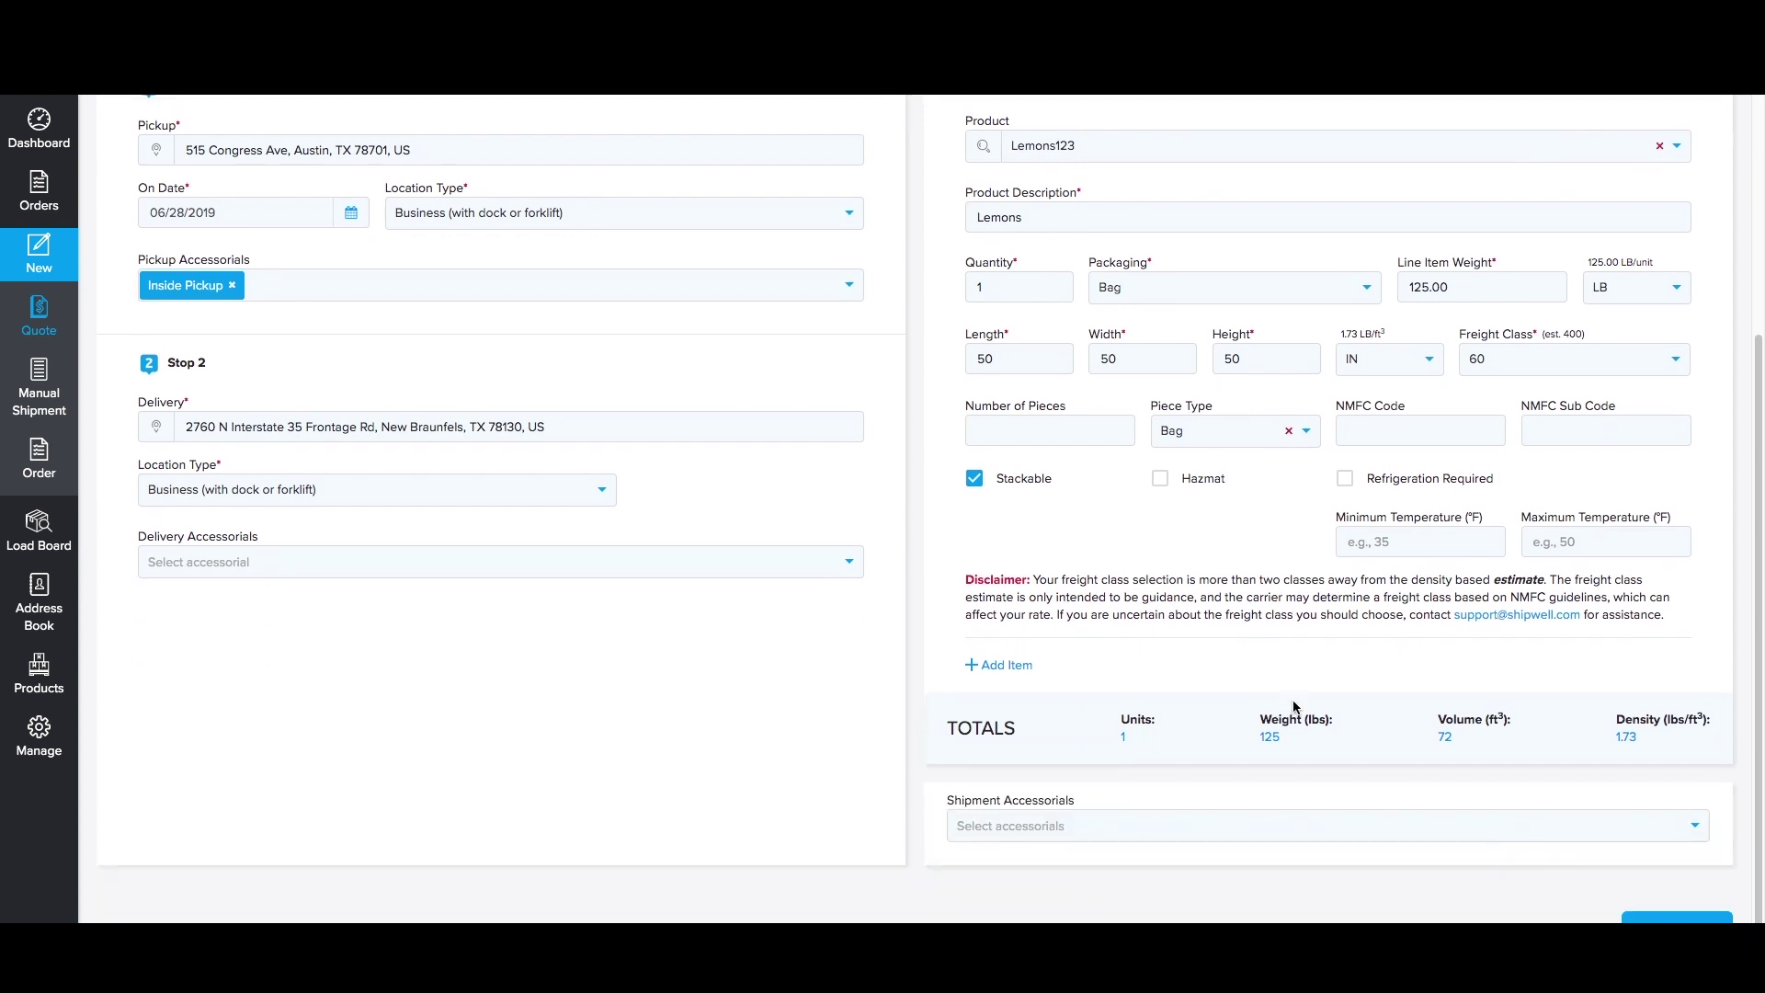
scroll(1277, 698, down, 1)
click(1152, 776)
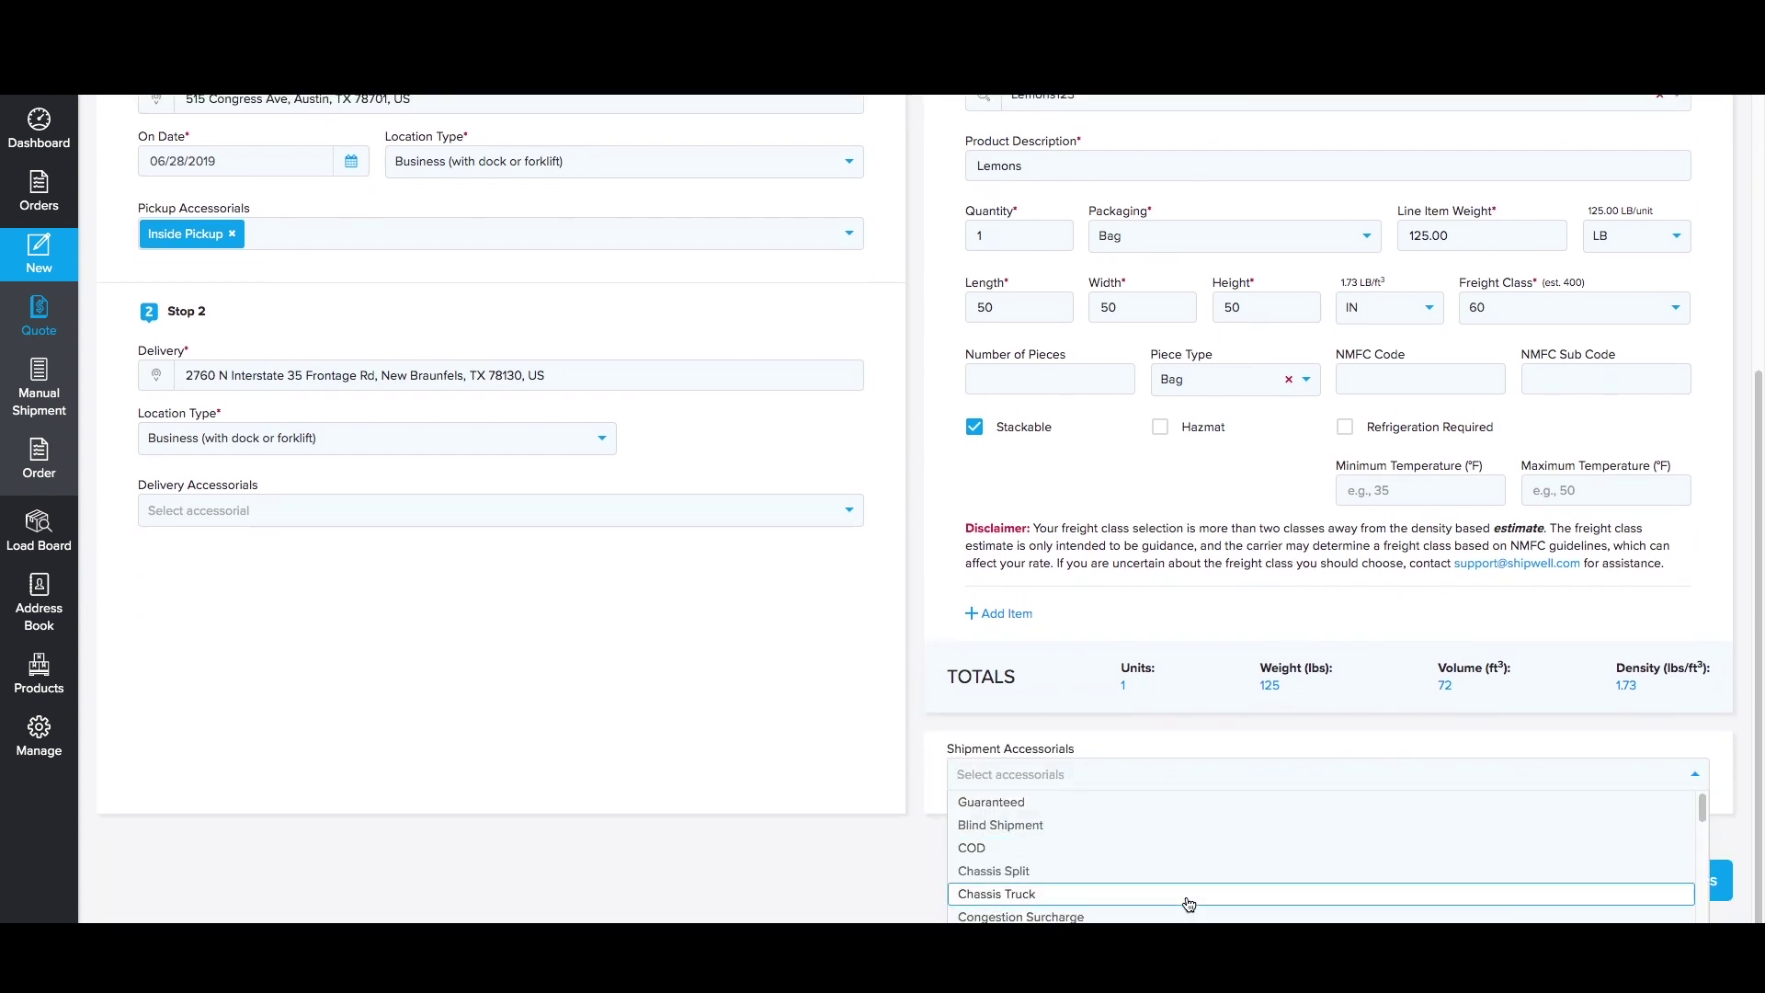
click(1203, 749)
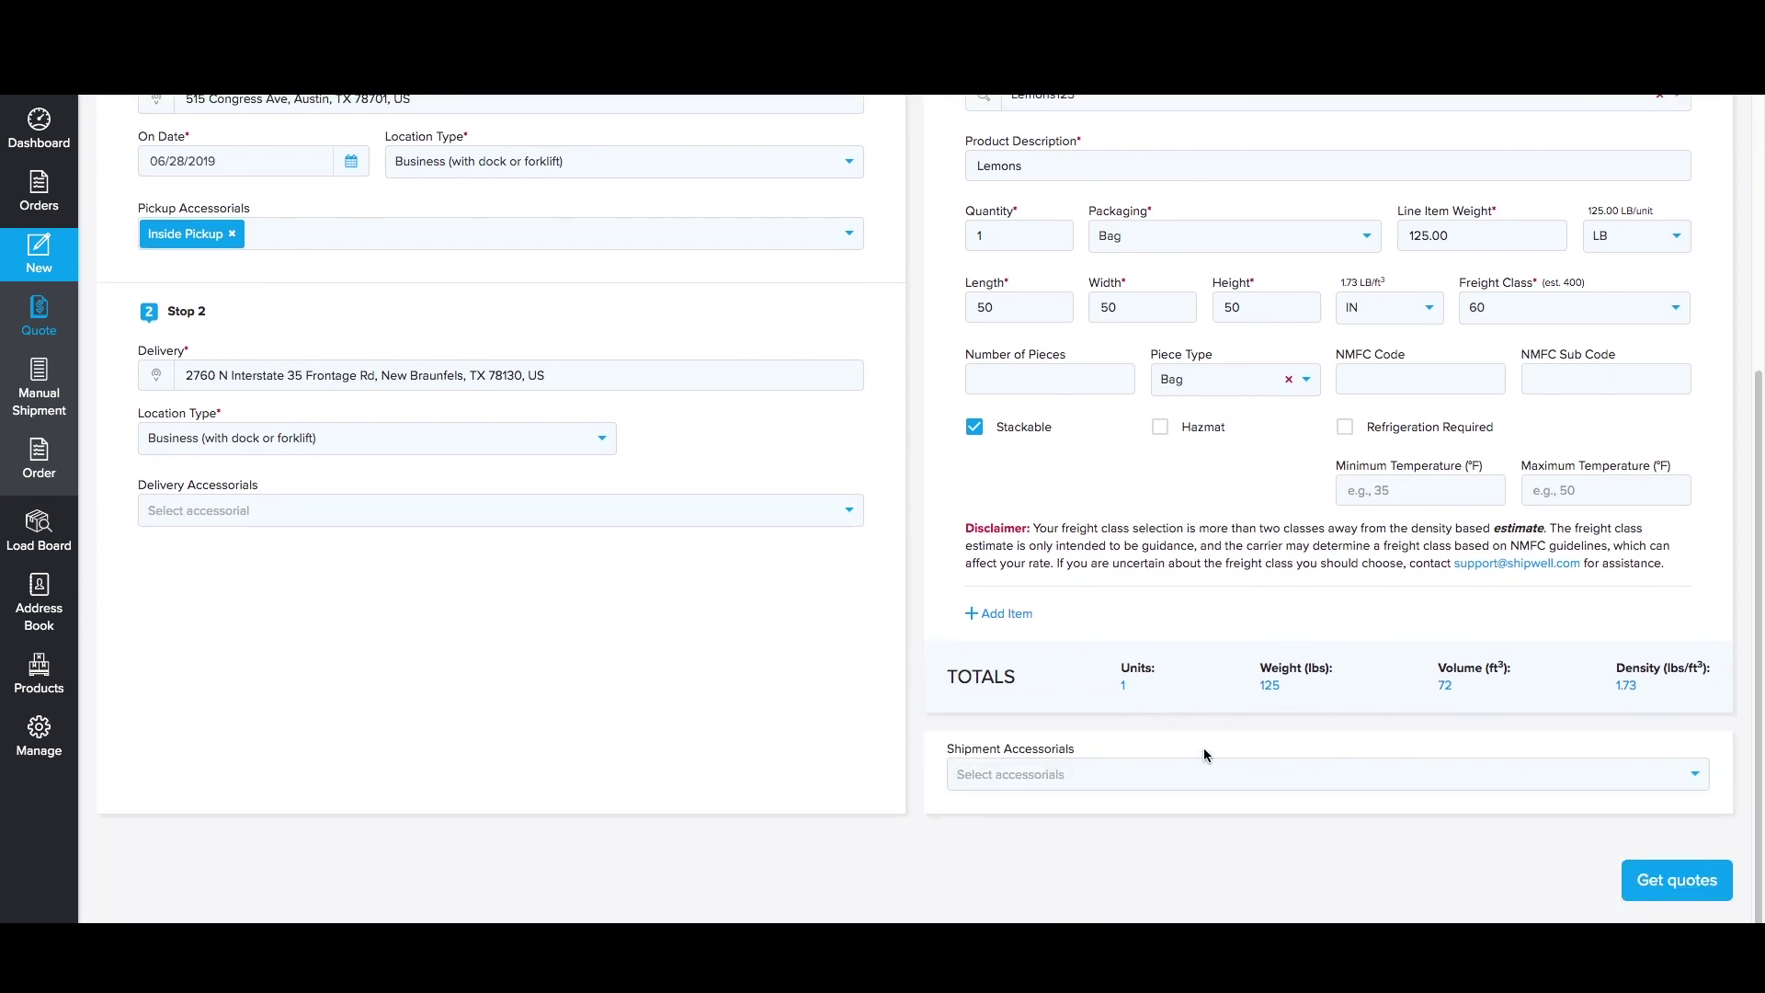
click(1669, 887)
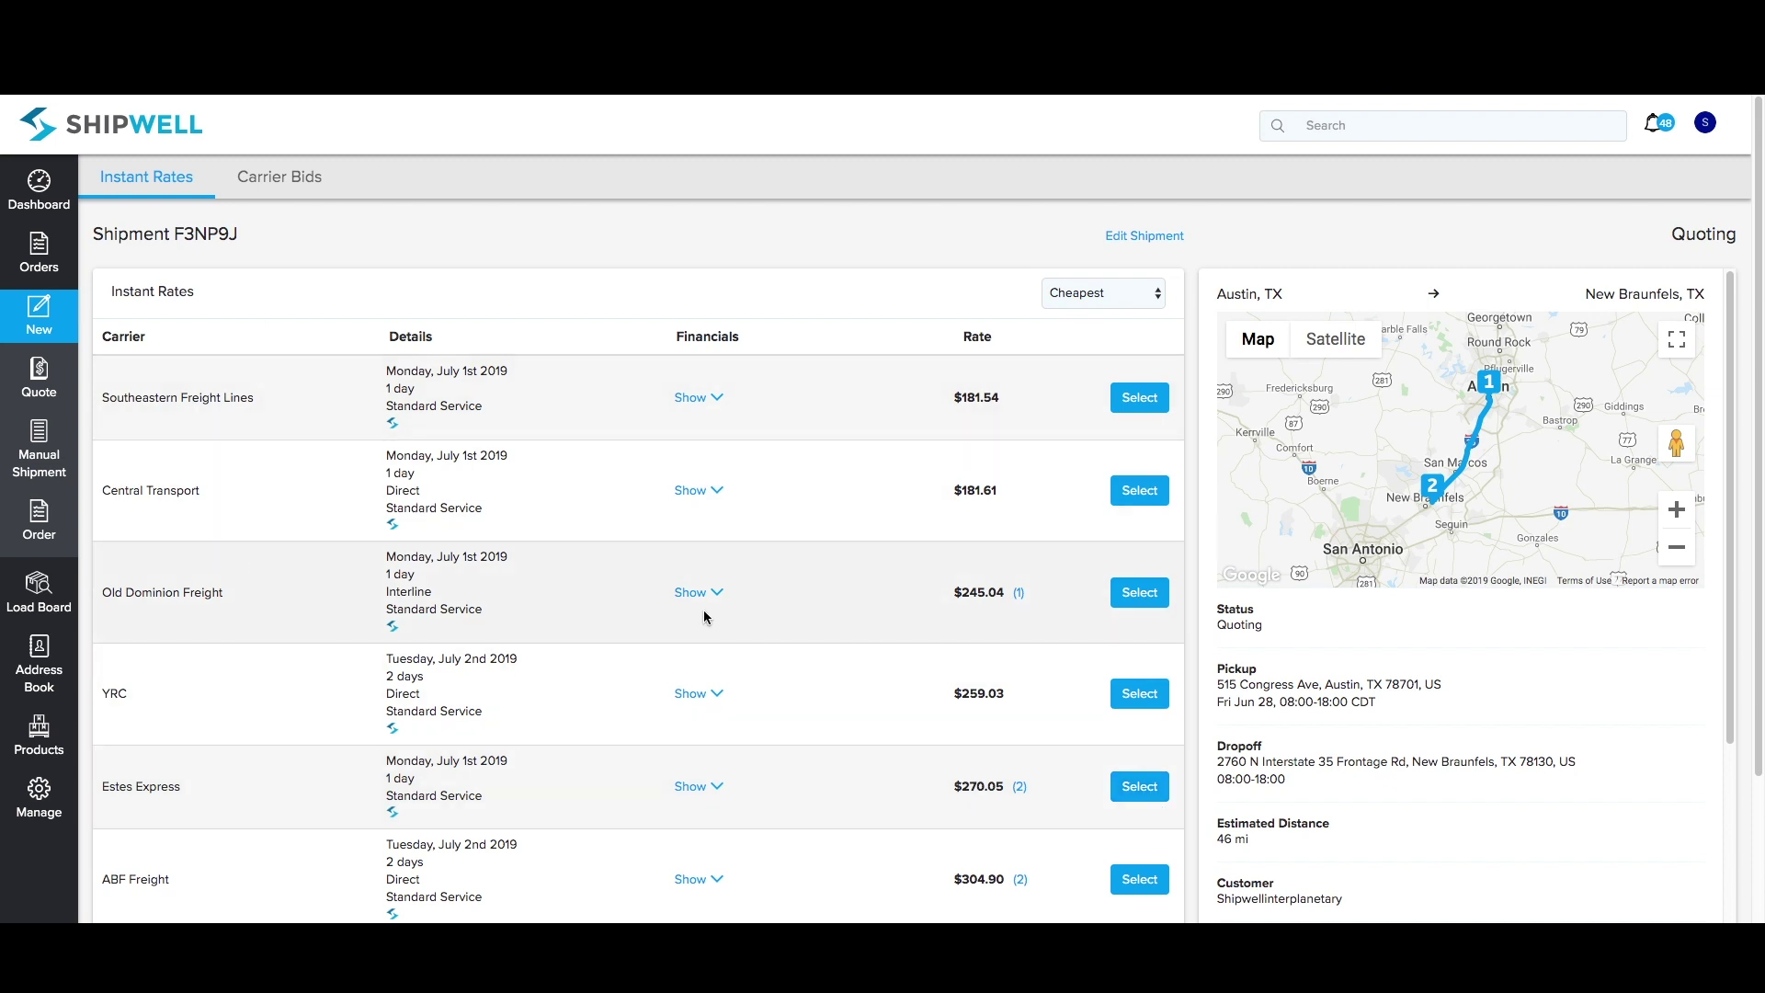
Keep the instant rates sorted by cheapest and choose Old Dominion Freight's $245.04 rate
click(1160, 296)
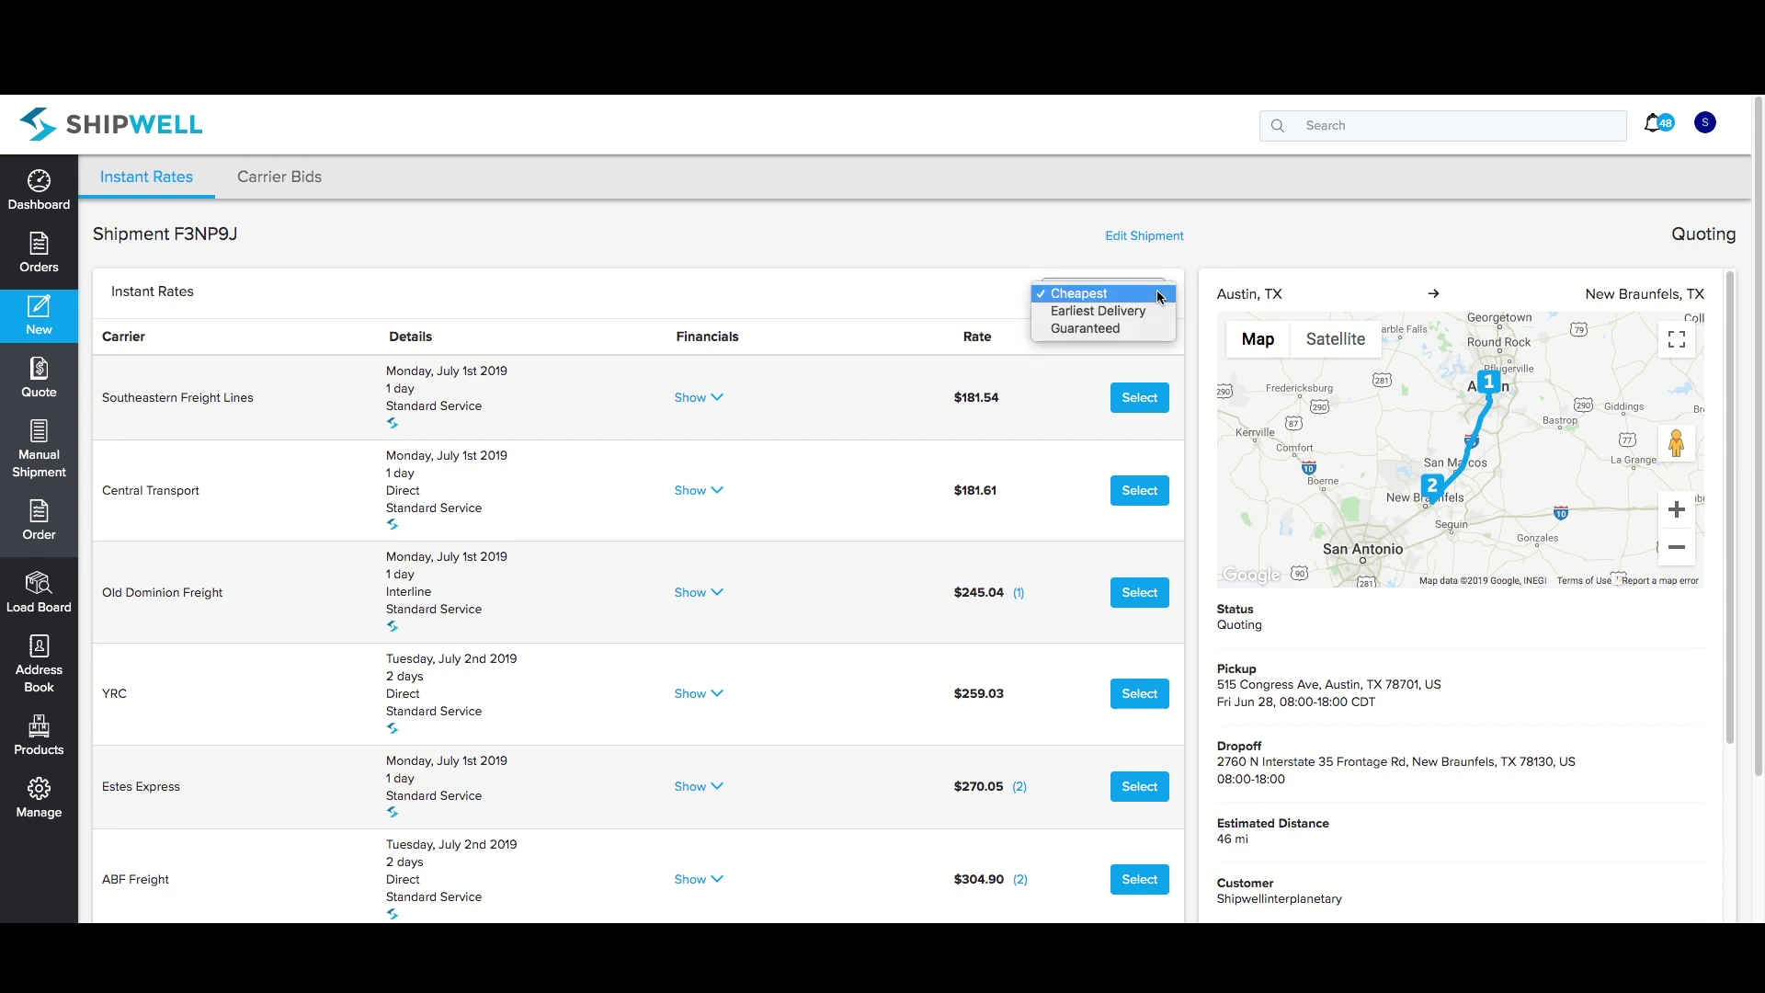
click(1164, 293)
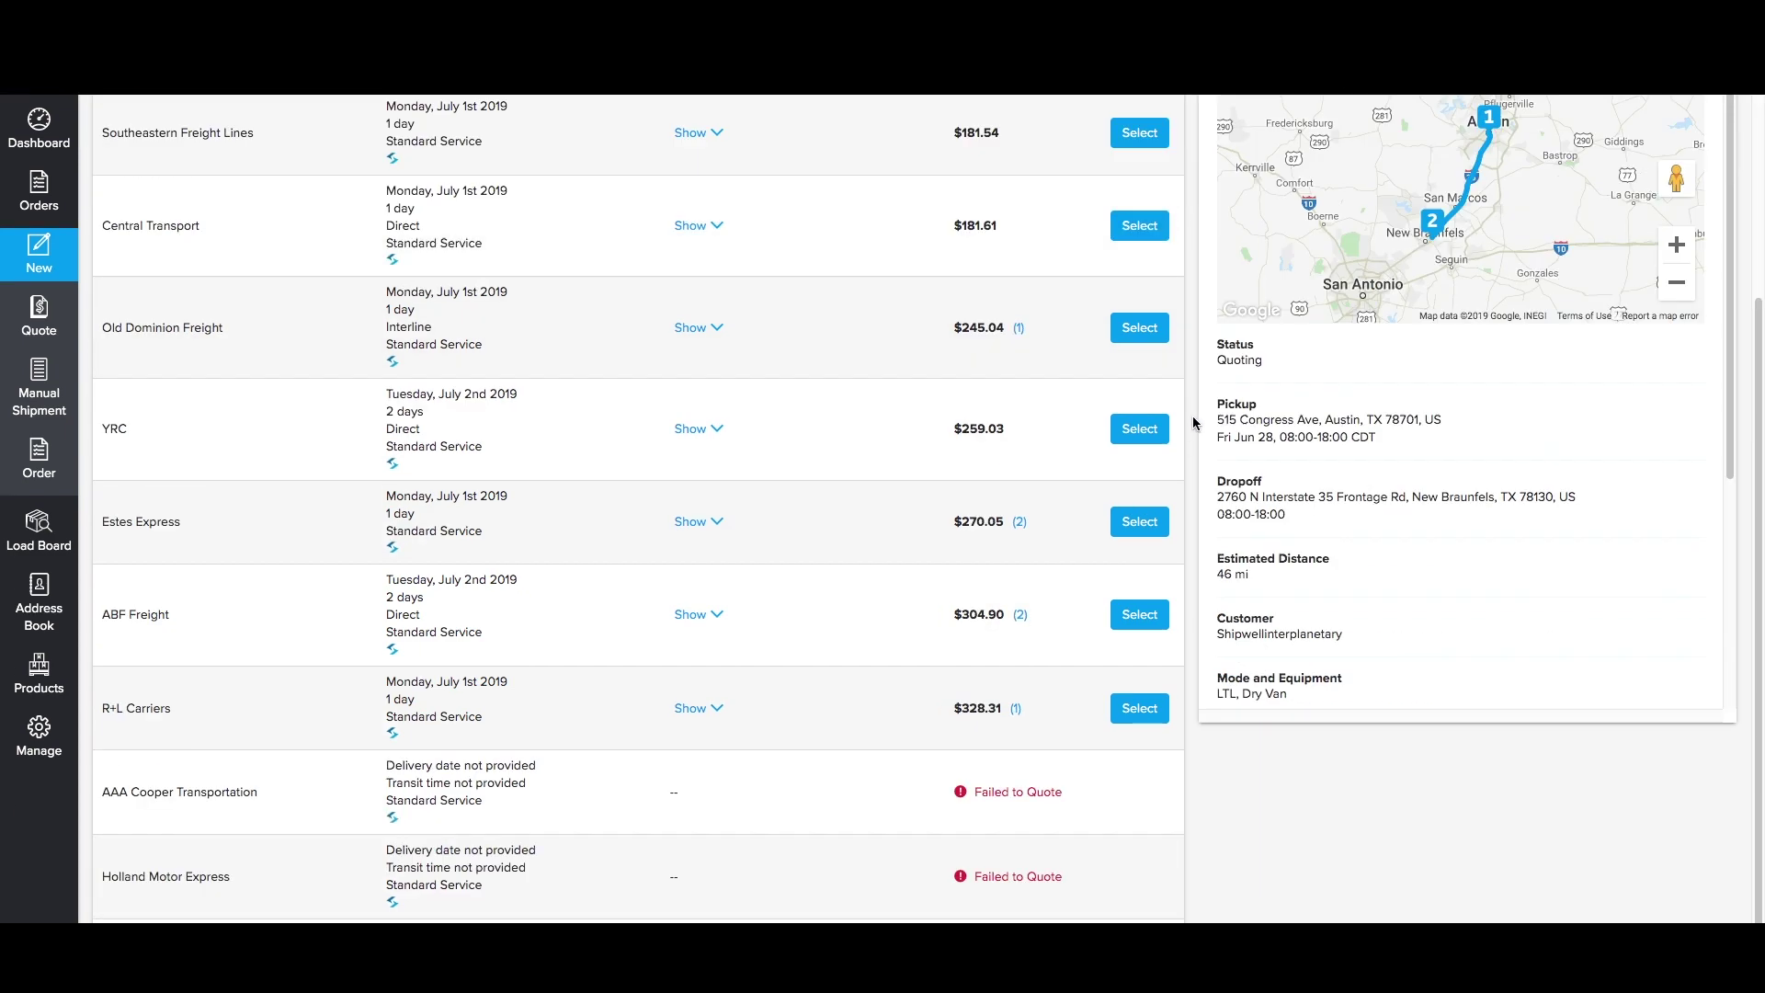
scroll(1193, 429, down, 3)
scroll(1191, 444, up, 3)
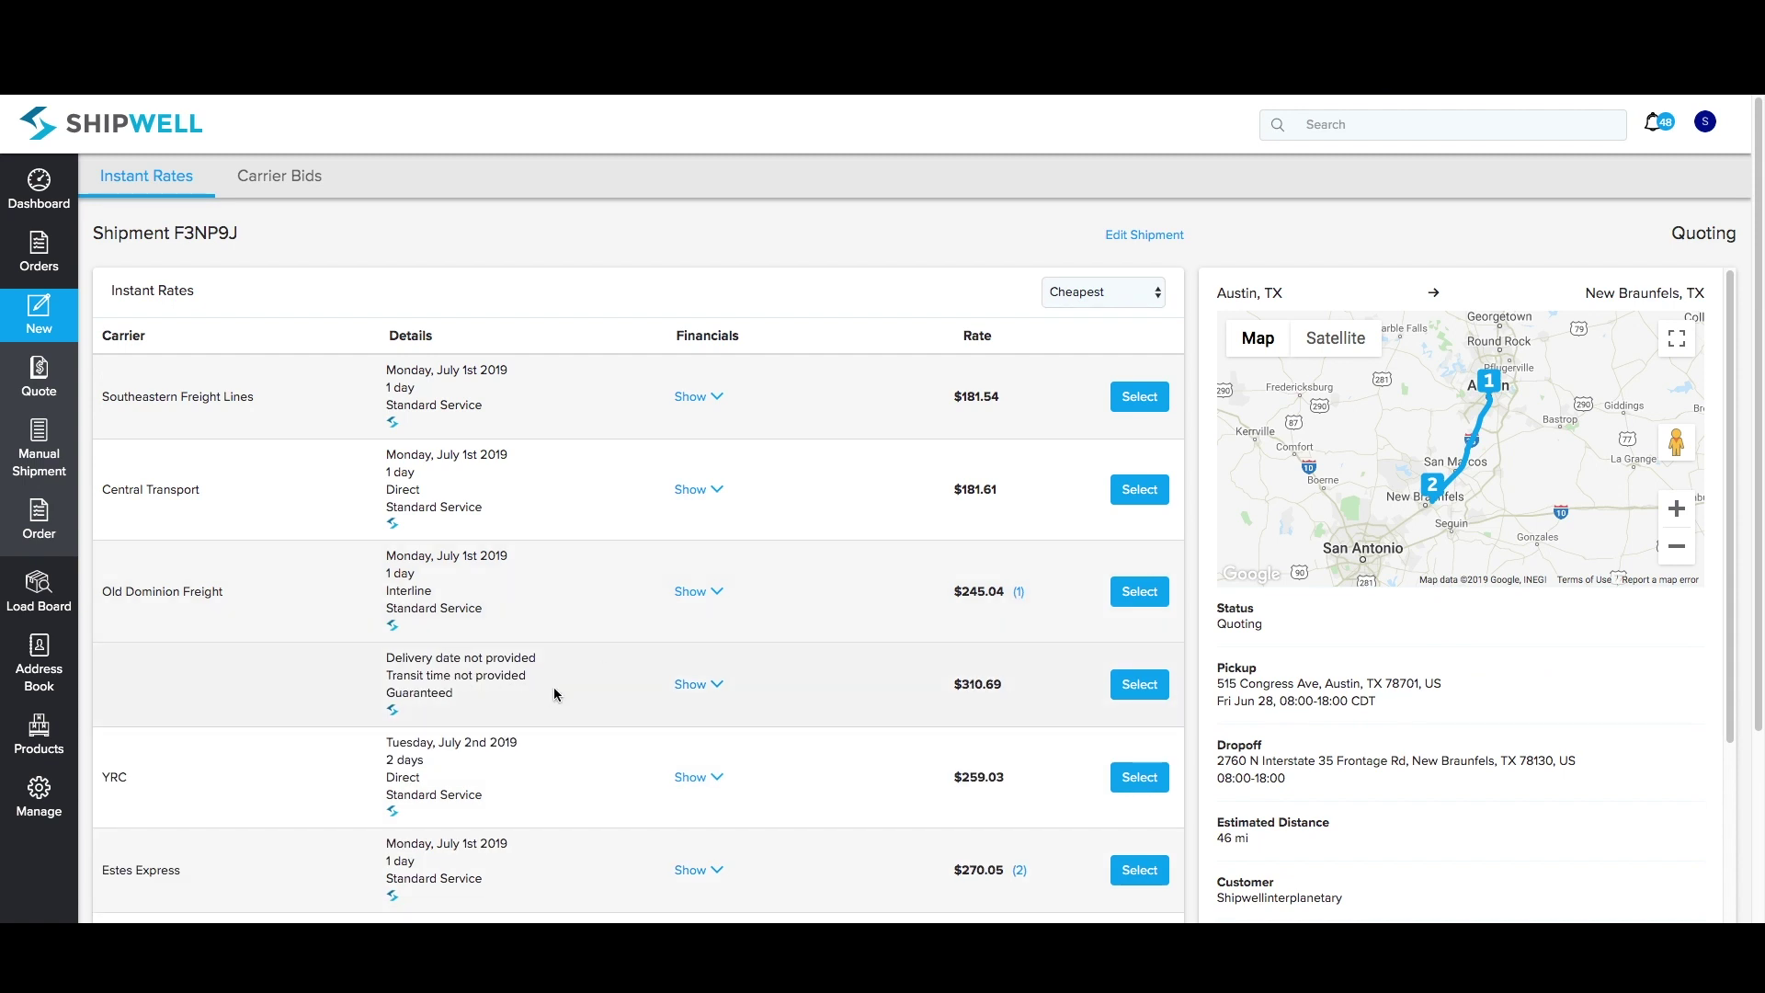
click(1140, 592)
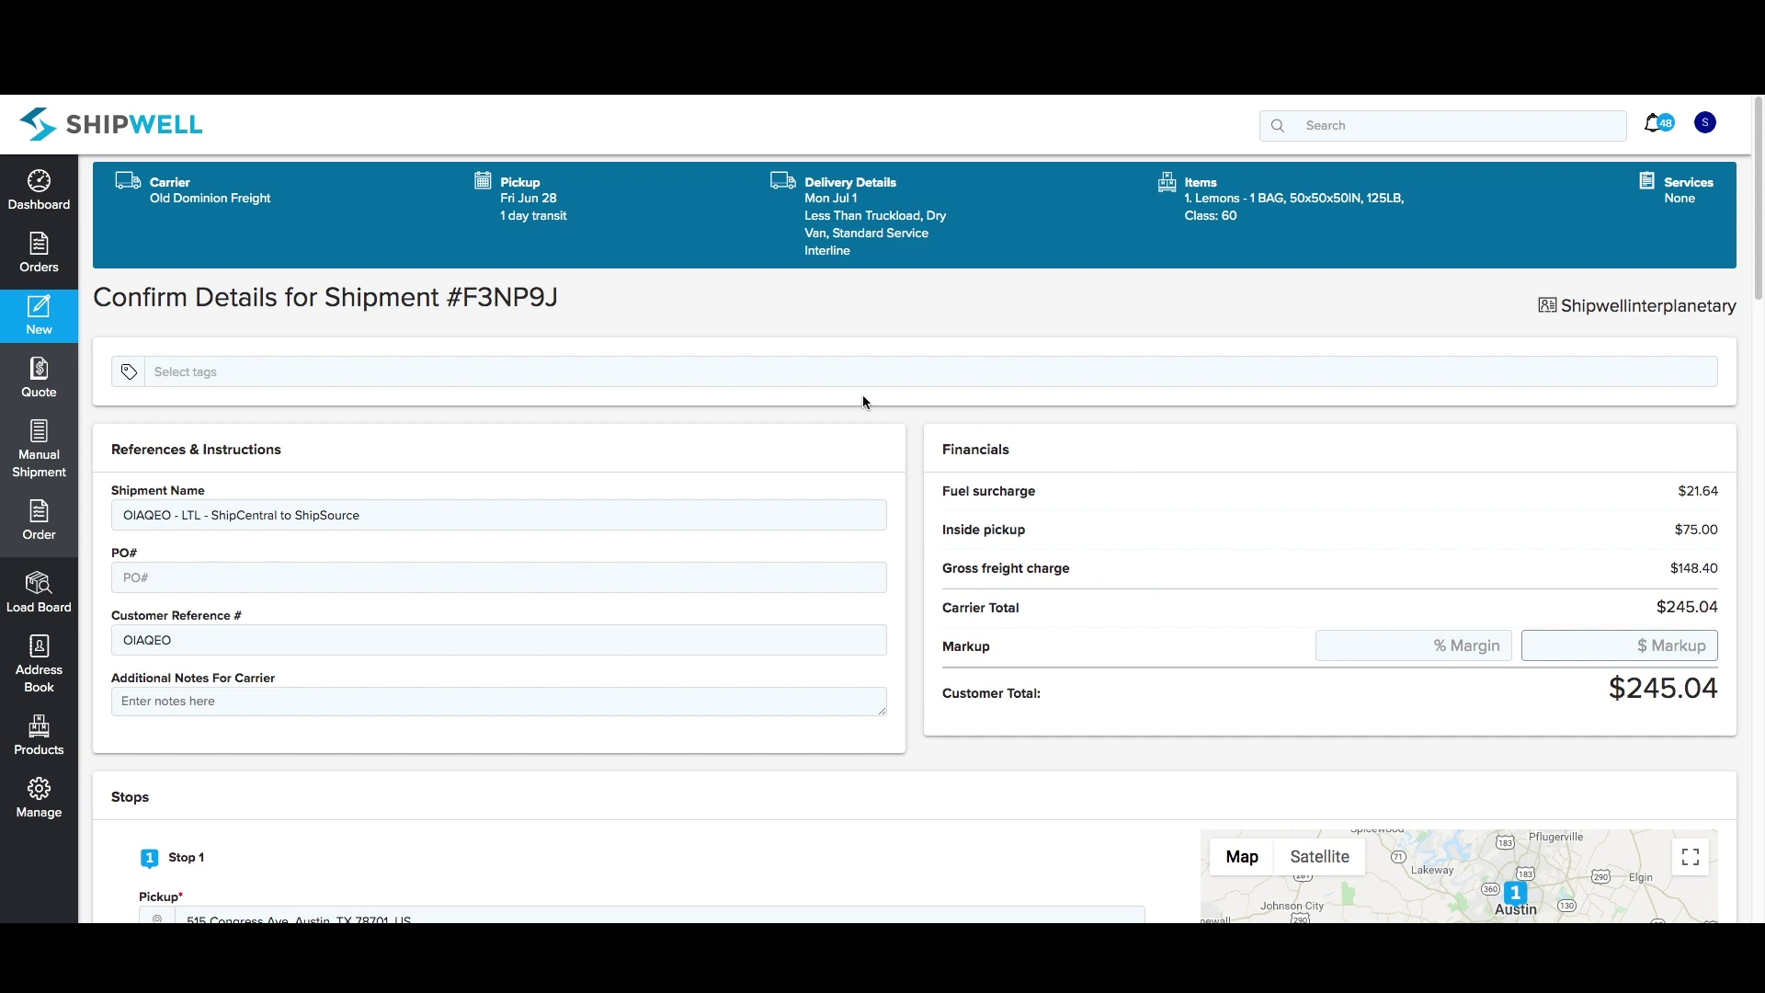
scroll(751, 517, down, 1)
scroll(753, 517, down, 1)
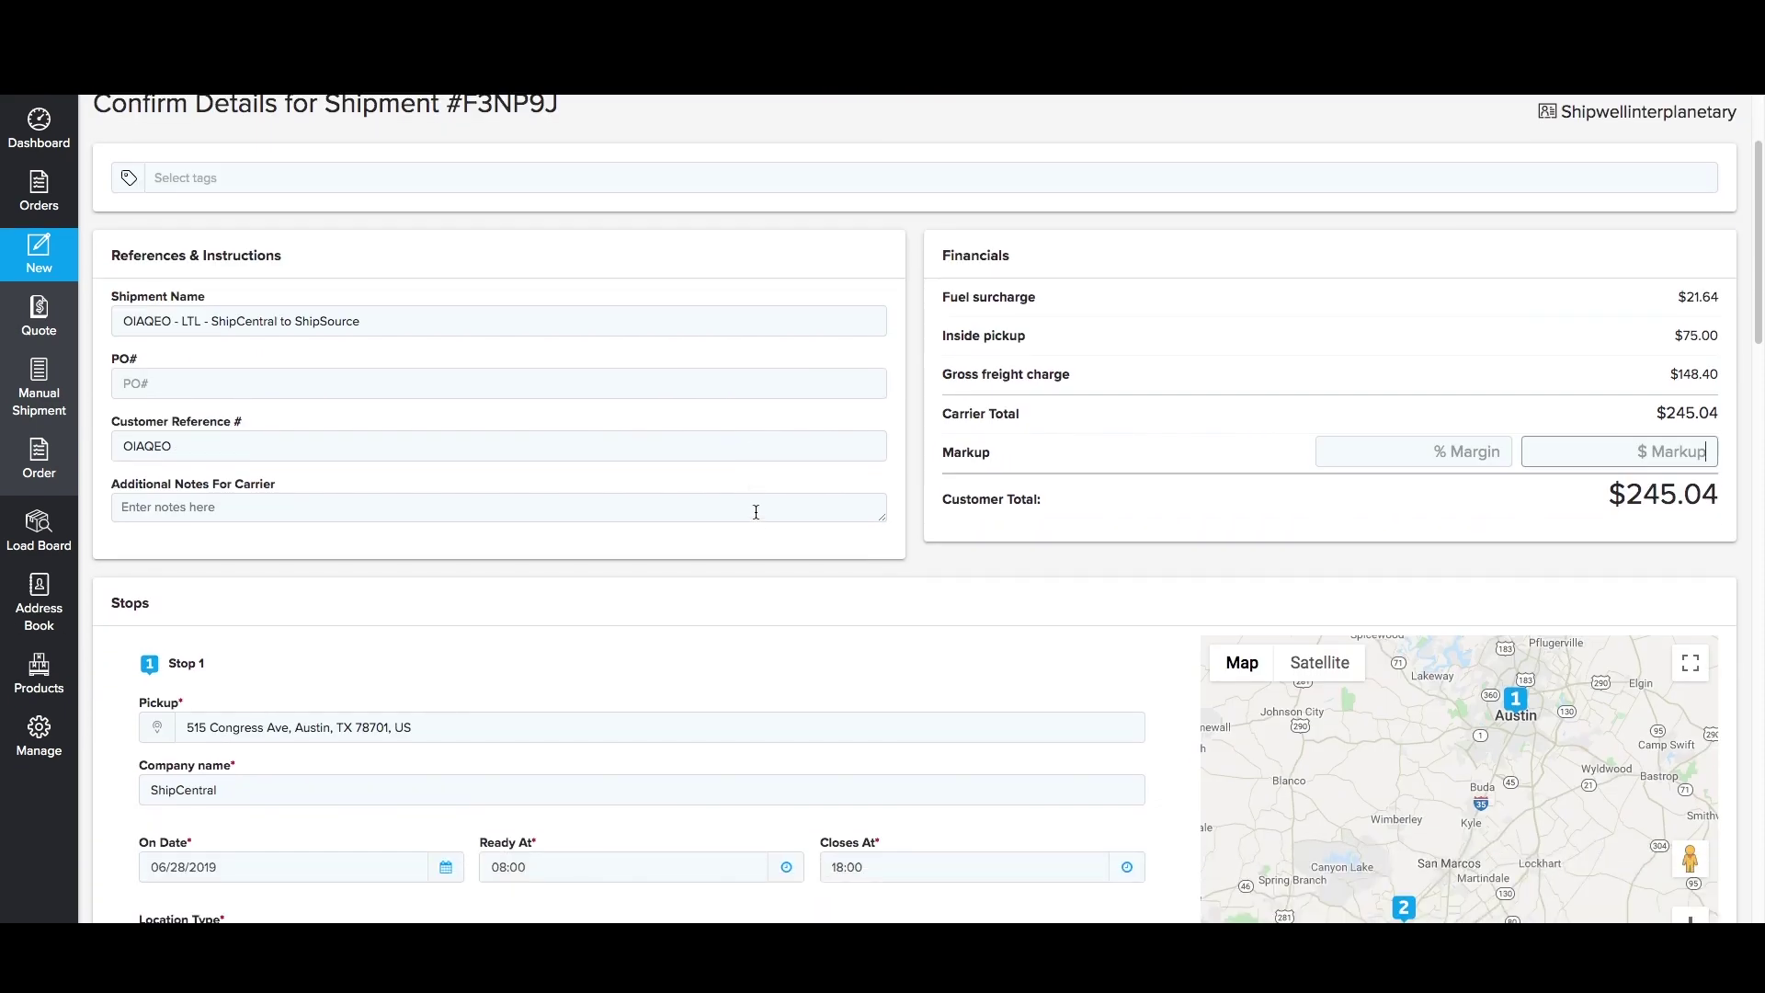
scroll(755, 510, down, 1)
scroll(755, 511, down, 2)
scroll(754, 516, down, 2)
scroll(757, 516, down, 1)
Add 'go to dock 4' pickup instructions and turn on the pickup contact's email notifications
click(722, 532)
text(go to doc)
scroll(949, 620, down, 2)
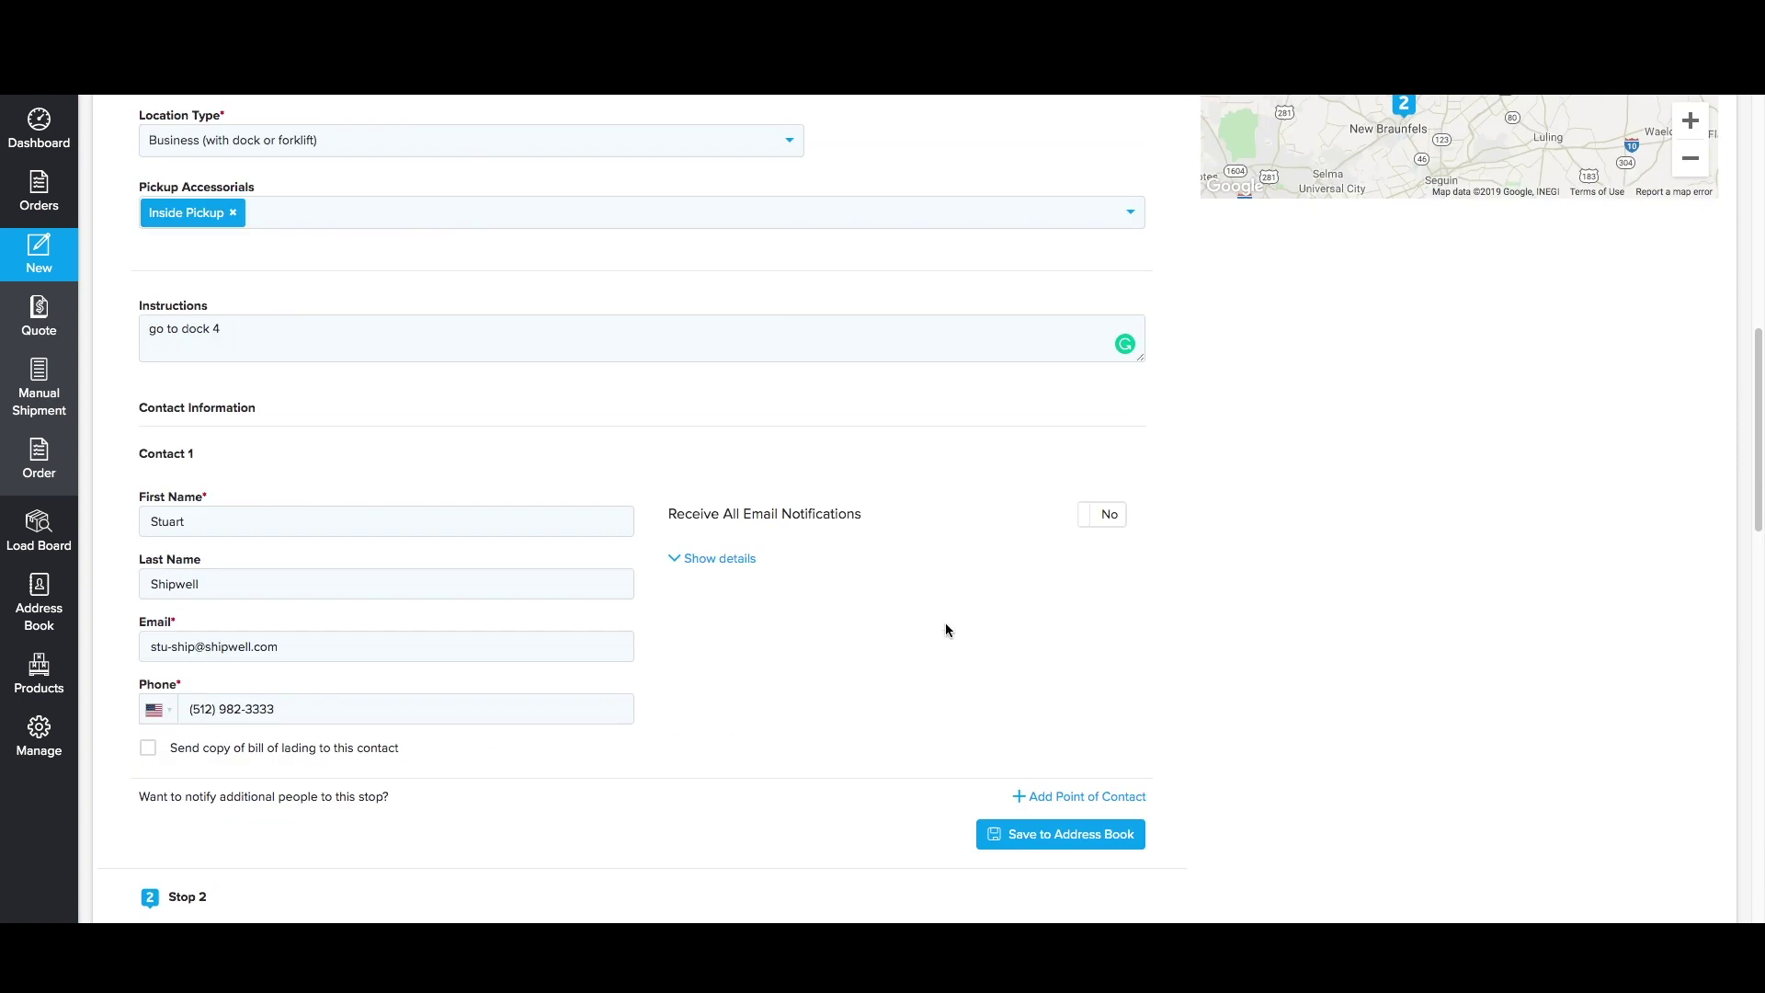
scroll(636, 579, down, 2)
scroll(331, 565, down, 1)
click(1104, 171)
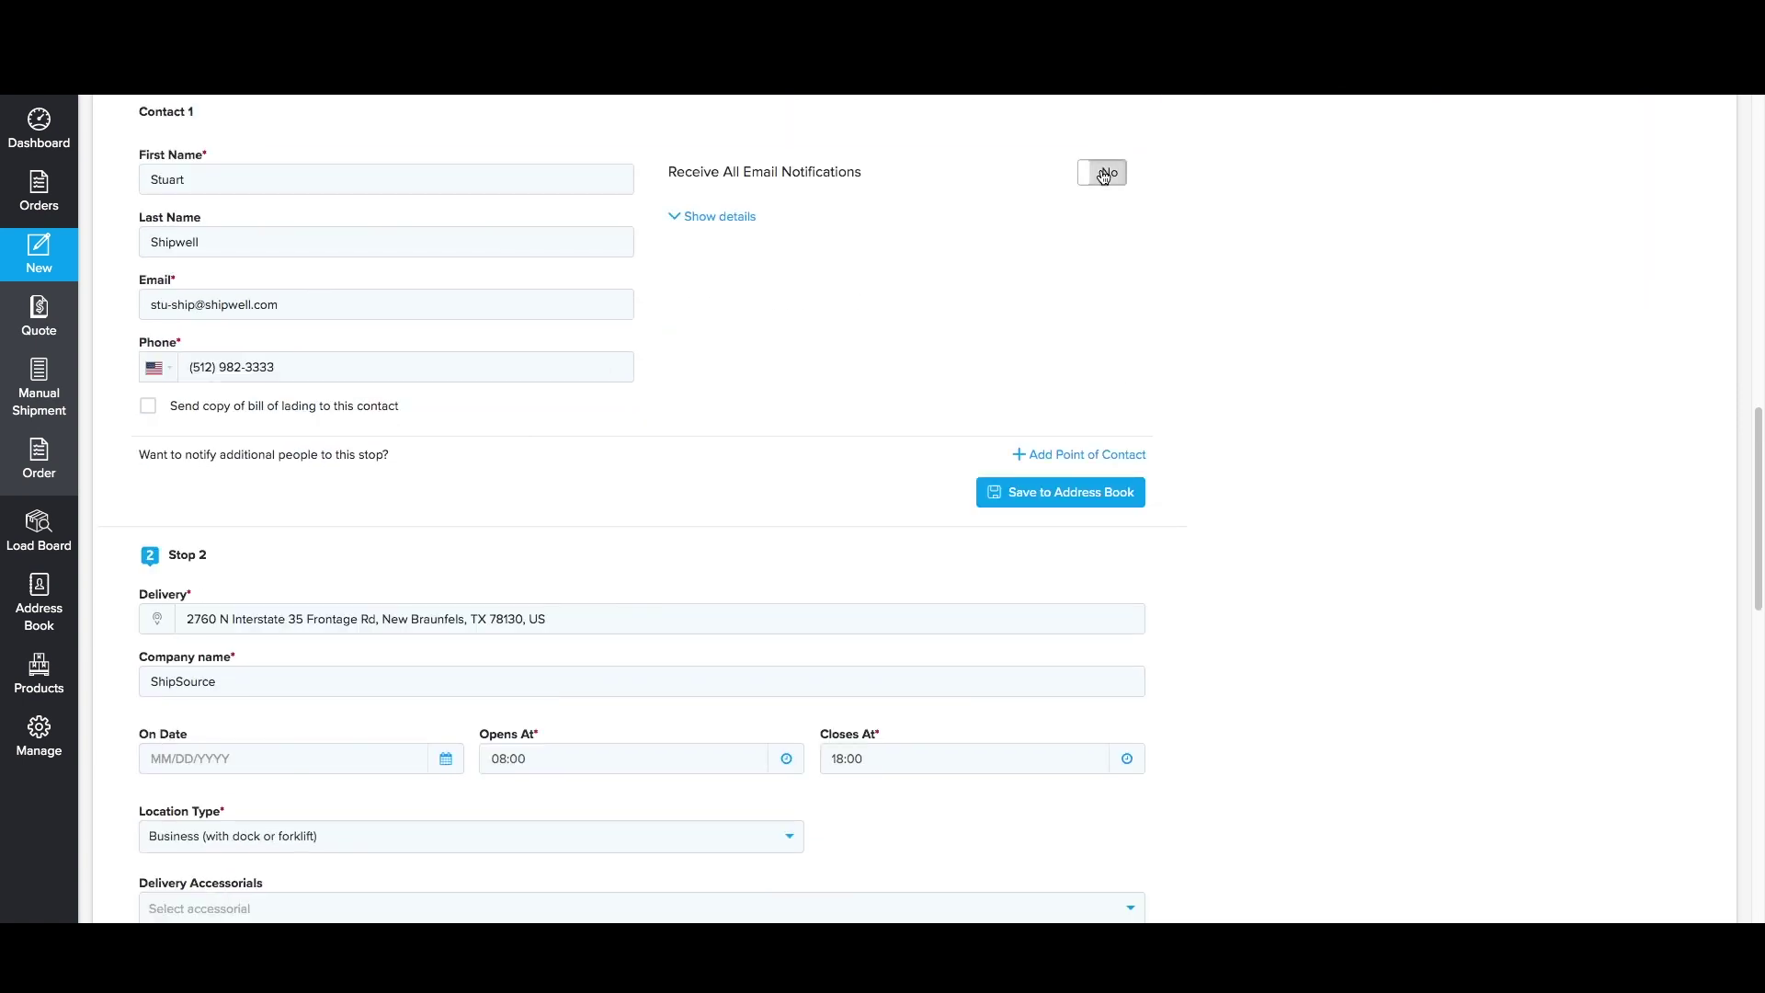
scroll(1290, 345, down, 2)
scroll(1298, 410, down, 1)
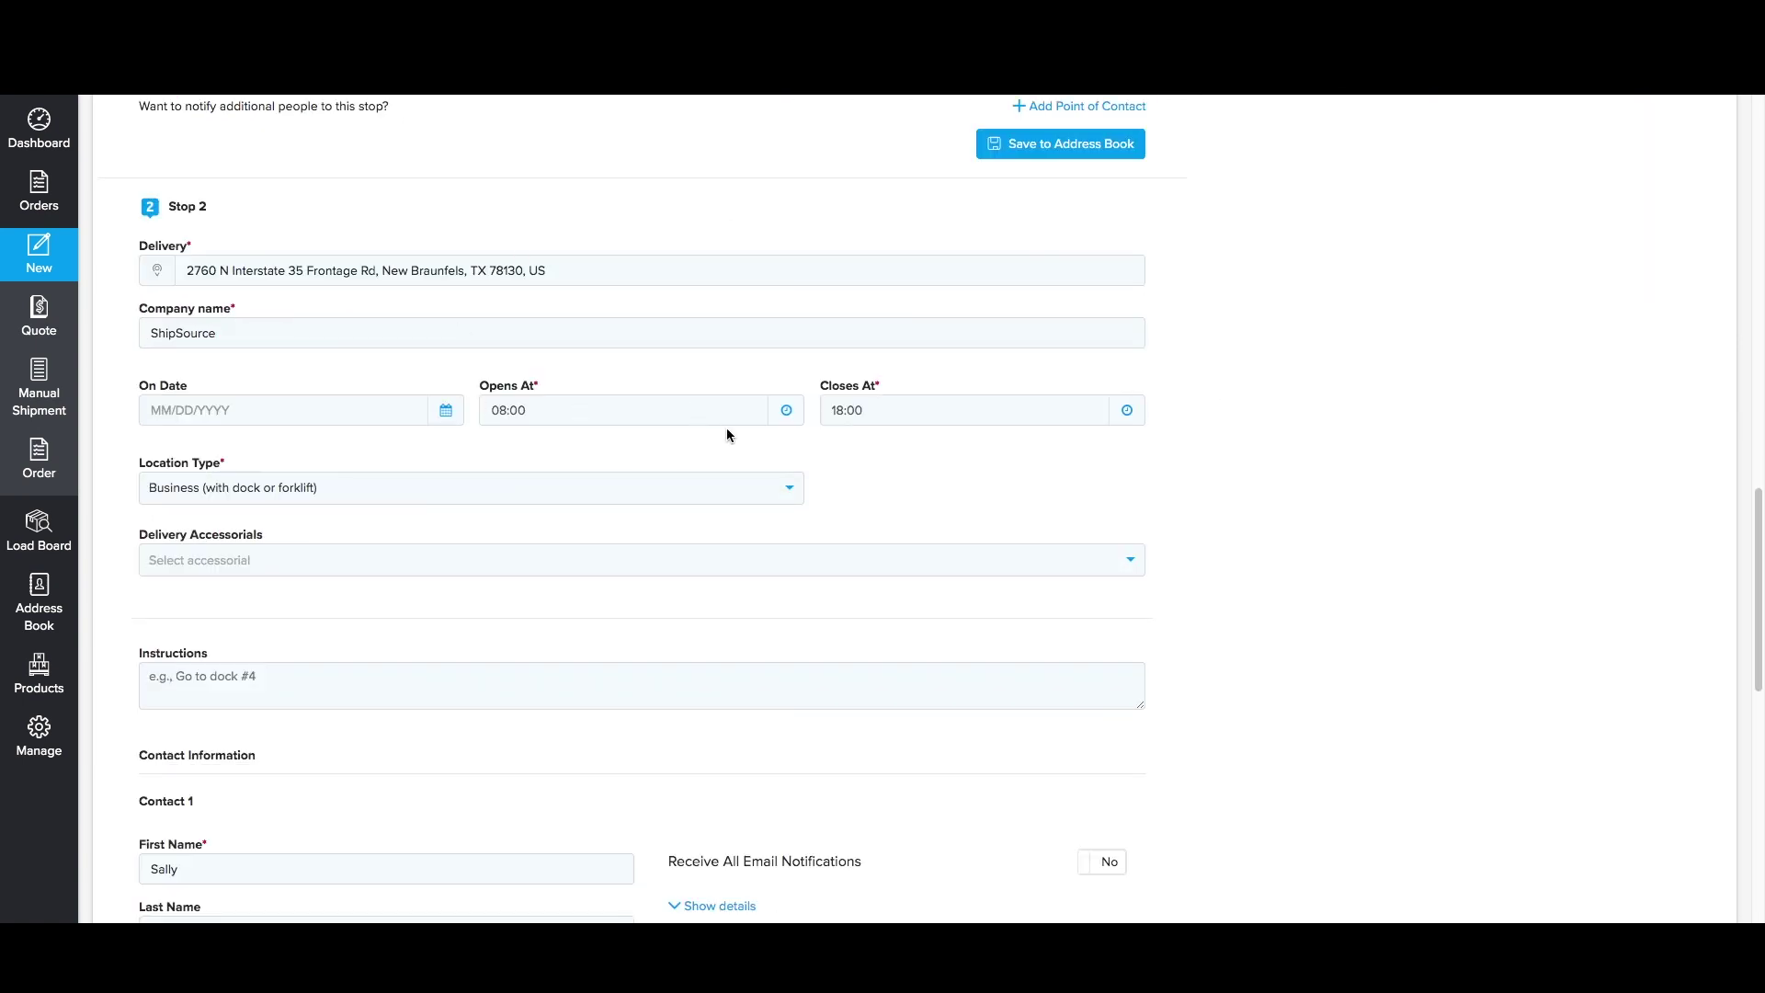
scroll(746, 455, down, 2)
scroll(763, 464, down, 1)
scroll(762, 463, down, 1)
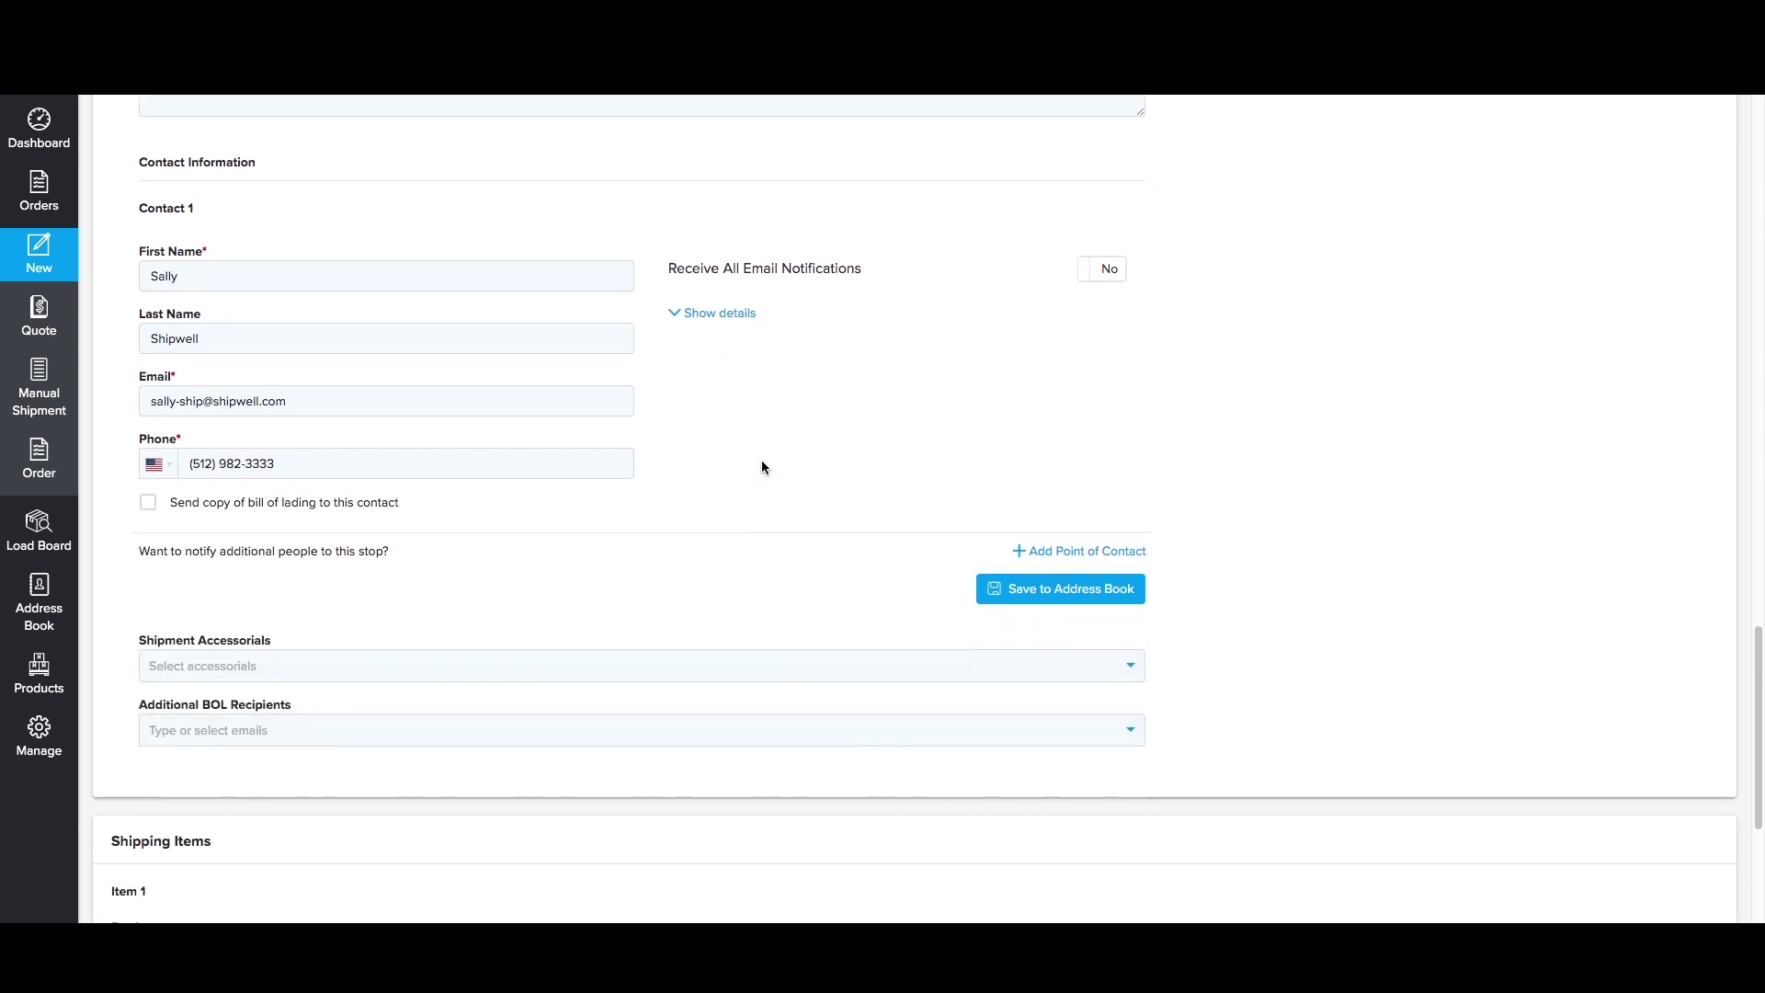
scroll(762, 466, down, 1)
scroll(763, 465, down, 1)
scroll(761, 465, down, 1)
scroll(762, 464, down, 2)
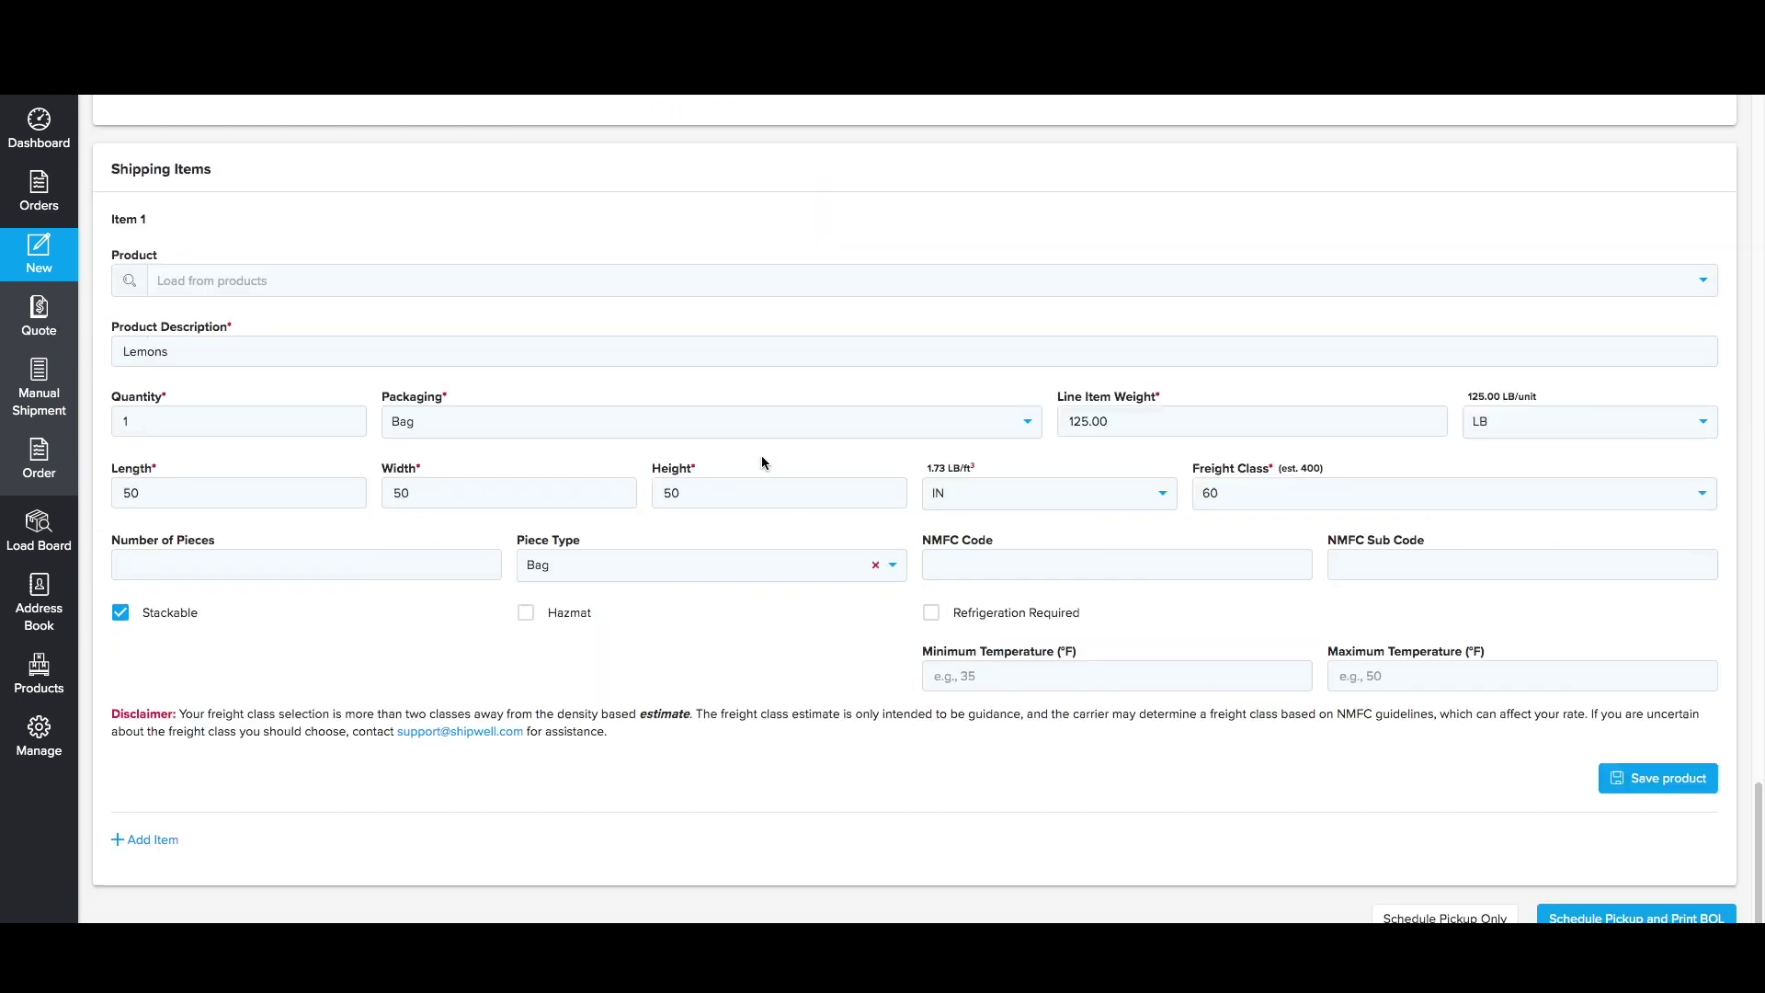
scroll(761, 455, down, 1)
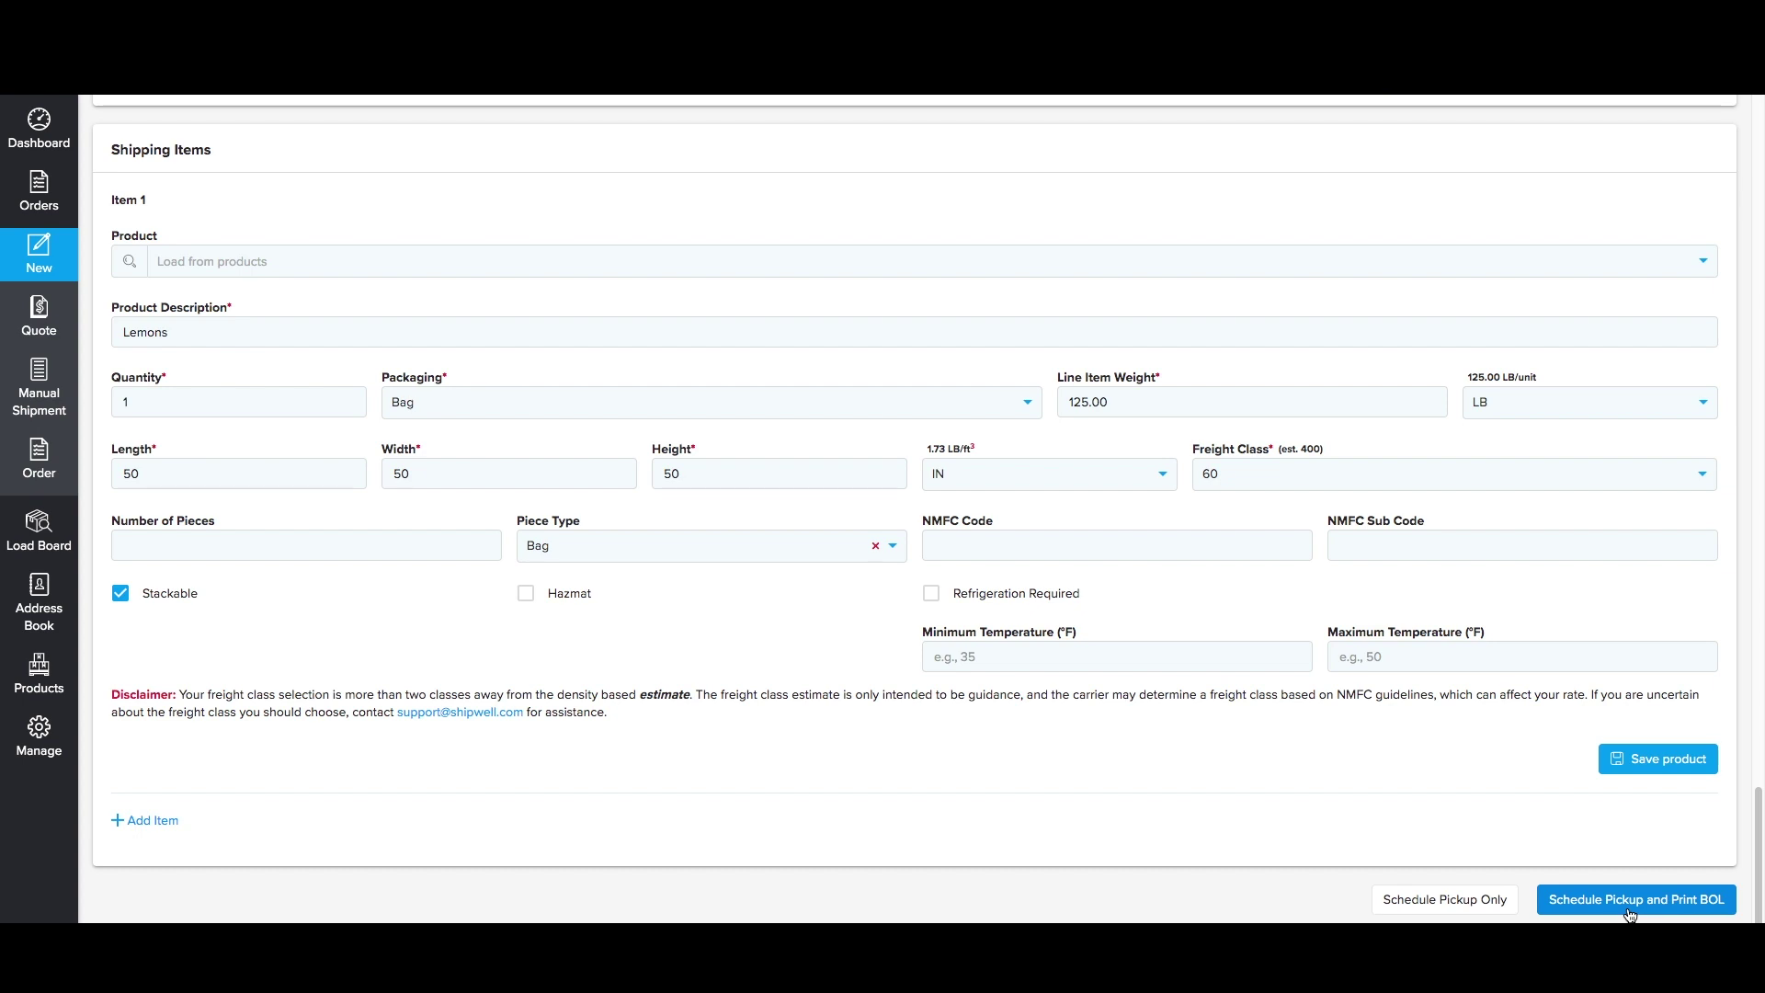